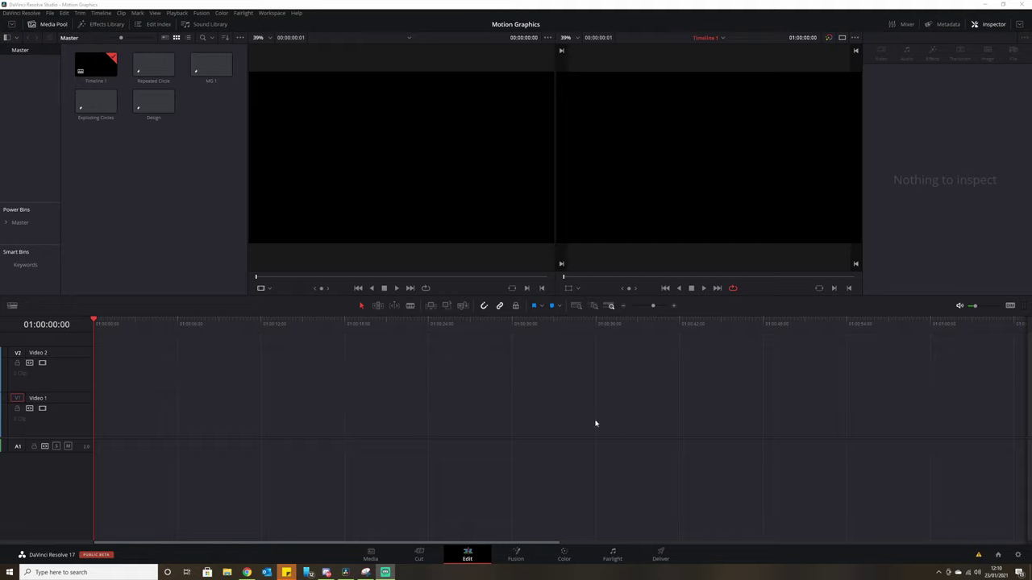
Create a new Fusion composition in the media pool with the clip name "Design Effect".
right_click(150, 182)
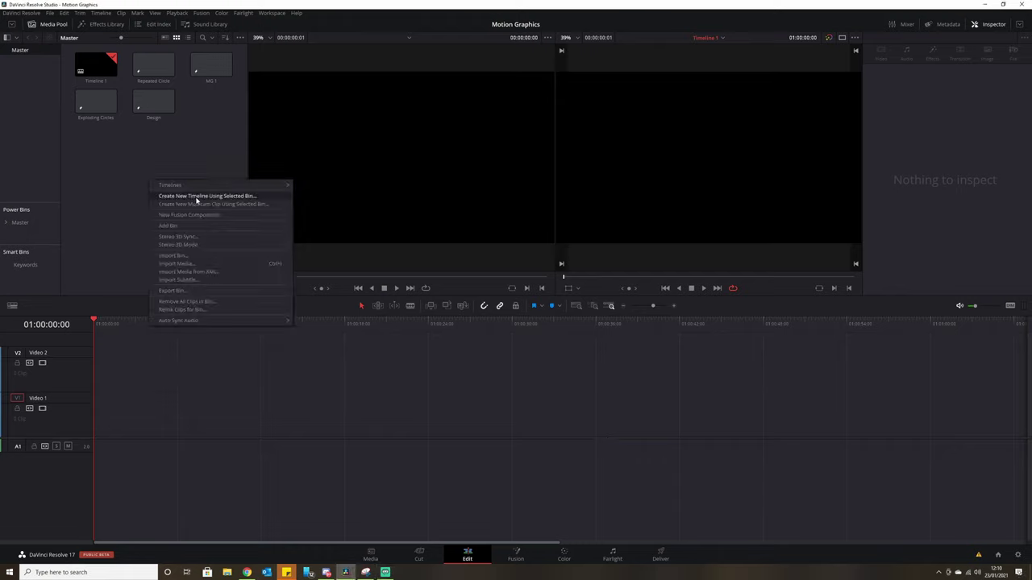
left_click(222, 215)
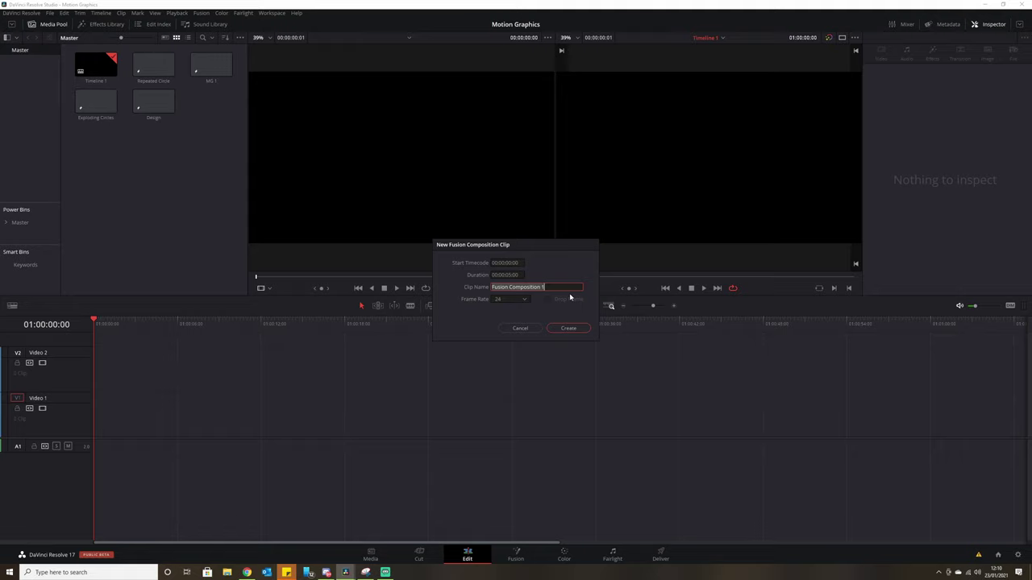
type("DS")
key("BackSpace")
type("esign Effect")
left_click(568, 329)
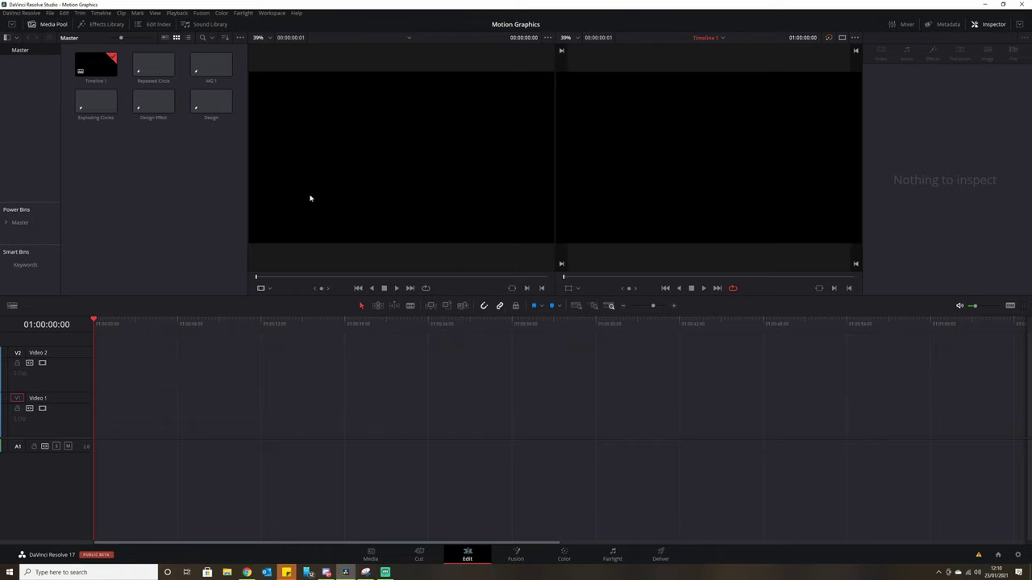
Open the Design Effect composition for Fusion editing and move MediaOut1 to the far side of the node graph.
left_click(159, 104)
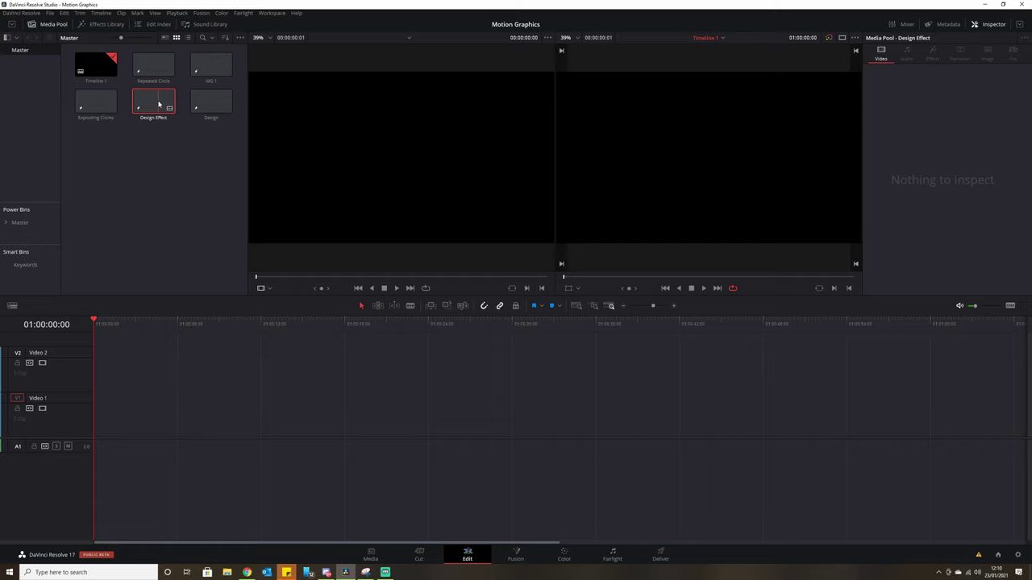
double_click(159, 104)
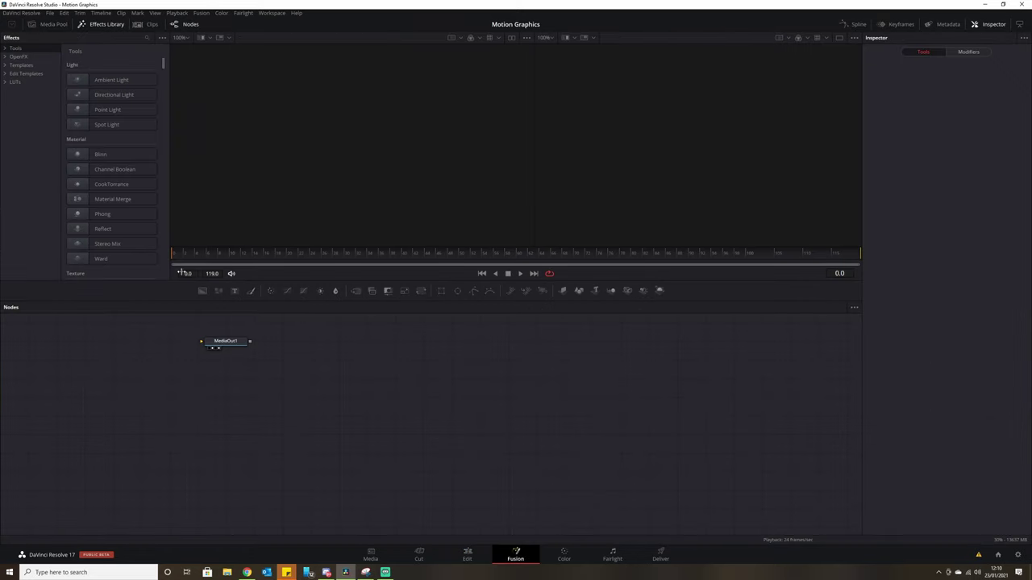
left_click_drag(263, 376, 509, 447)
Add a Background node coloured white and connect its output to MediaOut1.
left_click_drag(202, 290, 141, 423)
left_click(950, 147)
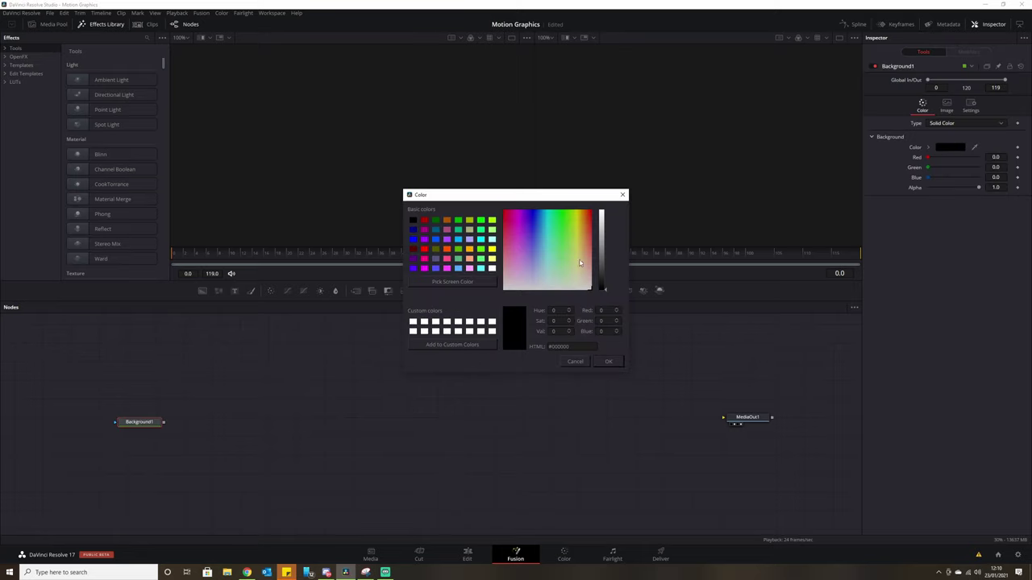
left_click(491, 321)
left_click(610, 363)
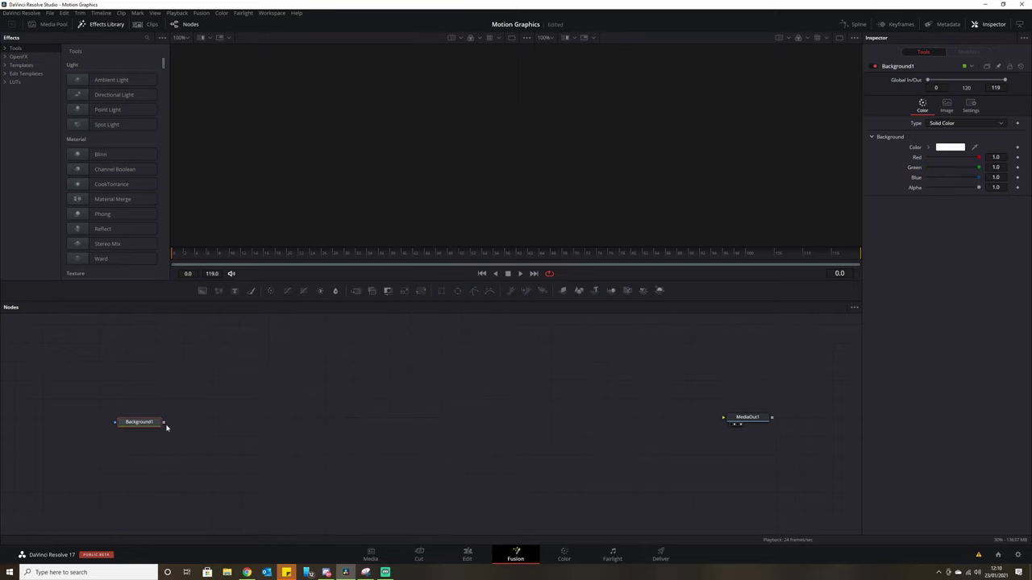
left_click_drag(166, 427, 724, 418)
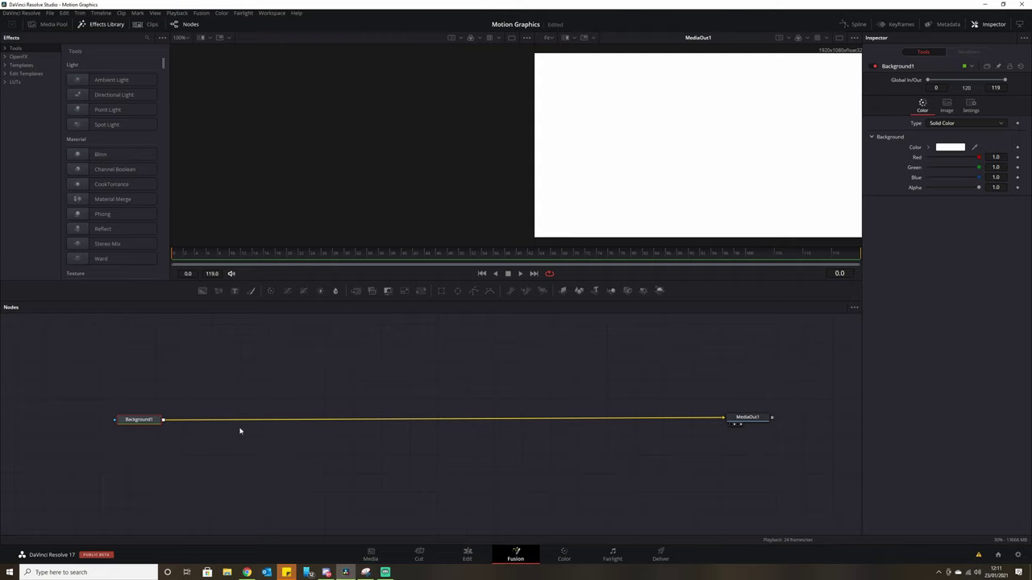
left_click_drag(153, 428, 144, 426)
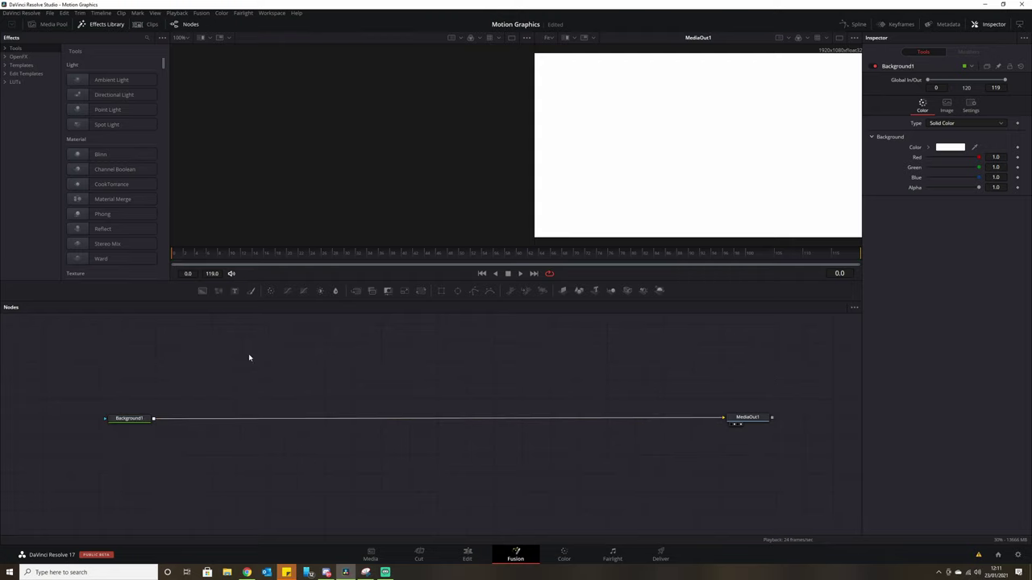
Add a Text+ node reading "DESIGN" and merge it over the white background.
left_click_drag(249, 358, 294, 407)
left_click_drag(235, 291, 269, 373)
left_click(907, 159)
type("DE")
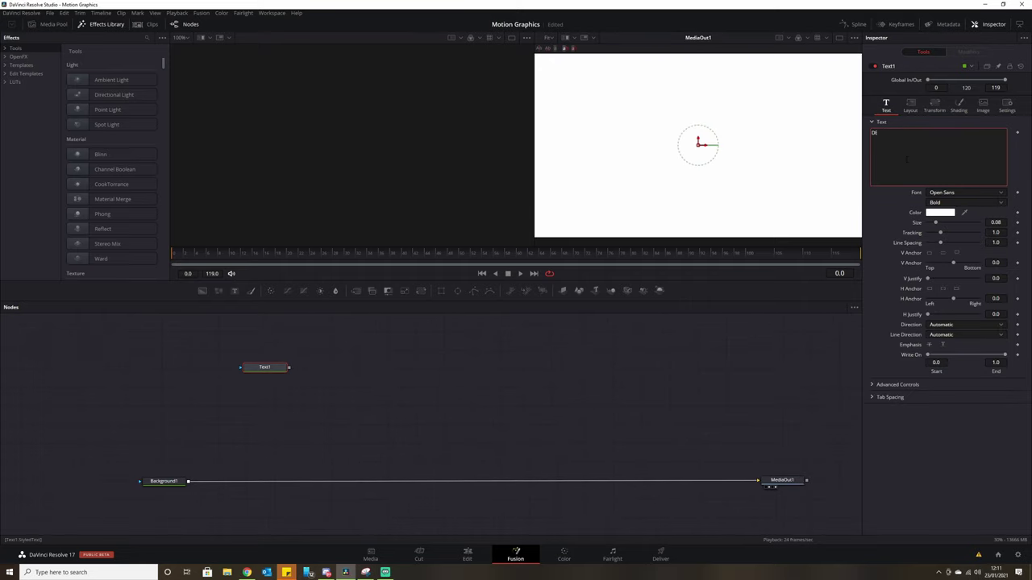
type("SIGN")
left_click_drag(289, 368, 189, 483)
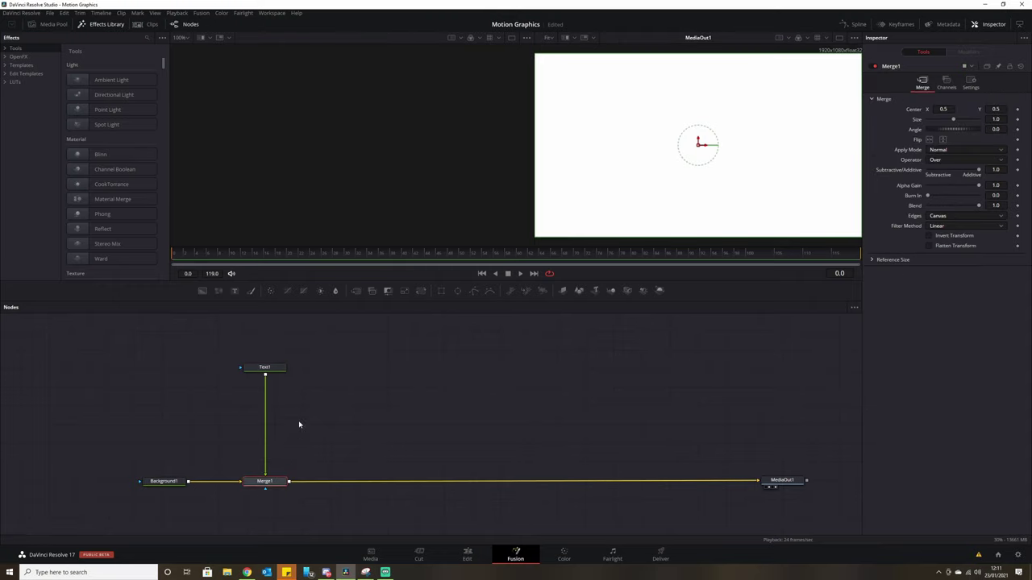
Colour the DESIGN text black and increase its tracking to 1.165.
left_click(264, 368)
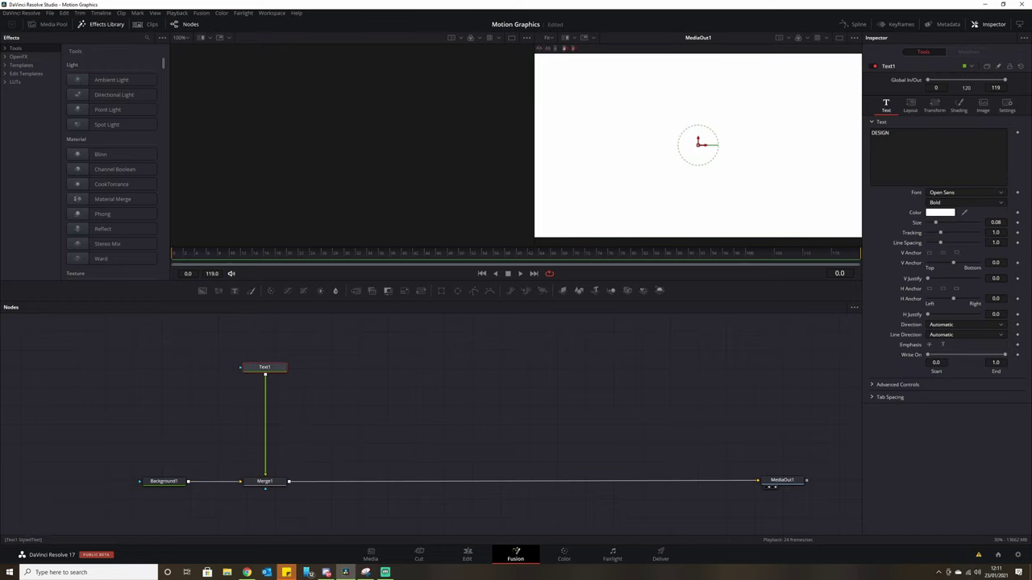
left_click(944, 214)
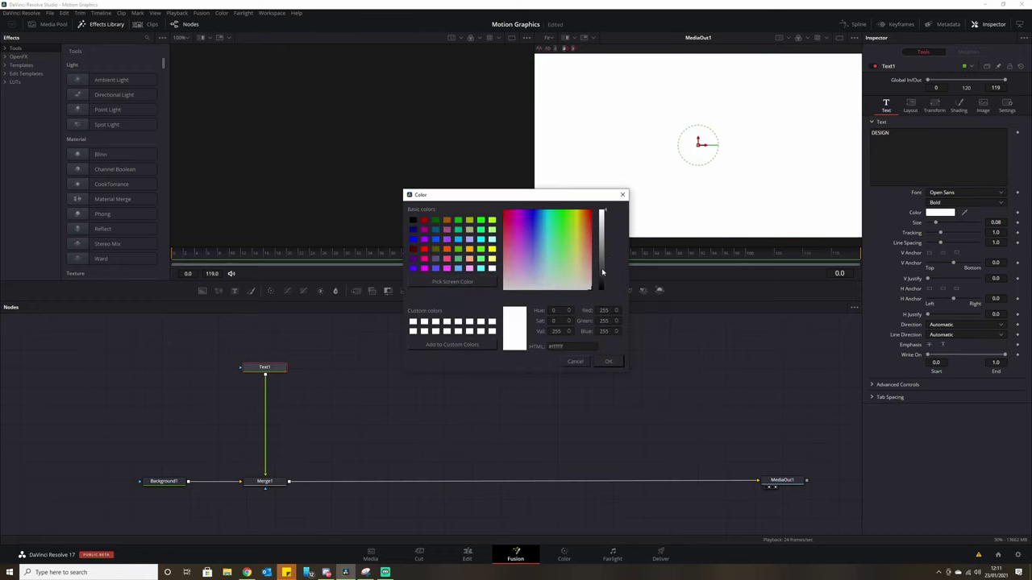
left_click(603, 286)
left_click(618, 363)
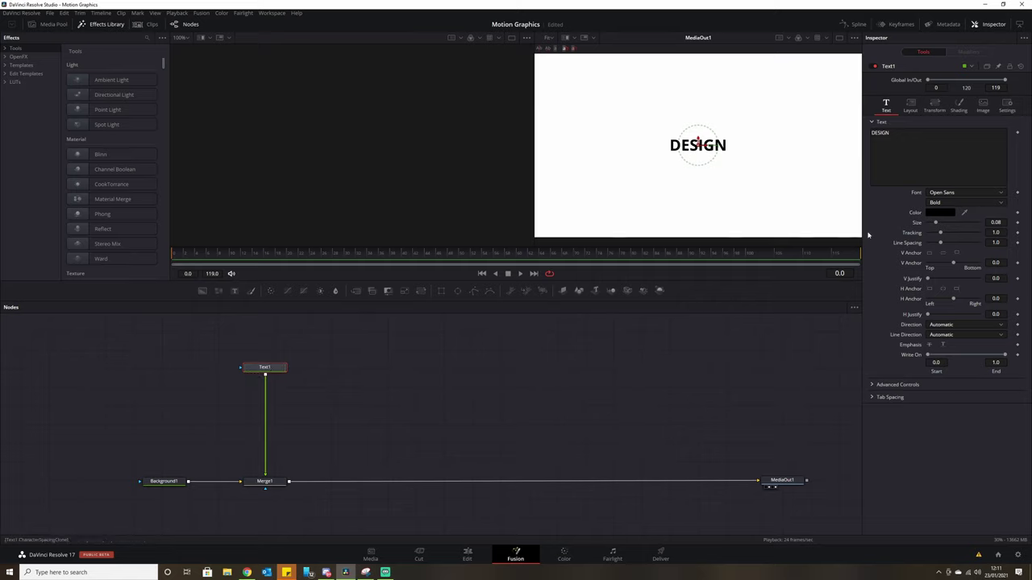
left_click_drag(941, 233, 944, 233)
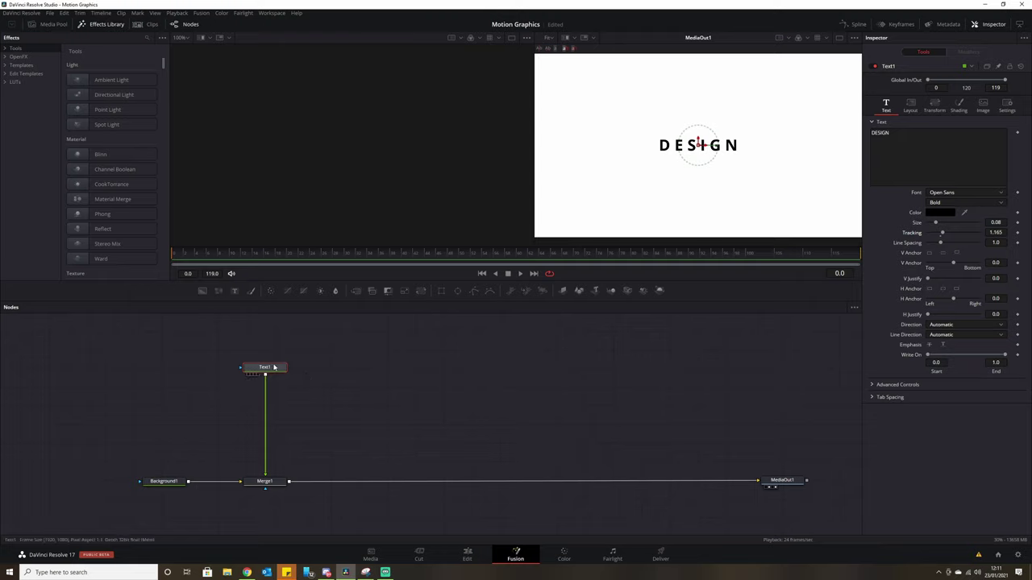
Copy the Text1 node and paste it as a linked instance beside the original.
mouse_move(280, 372)
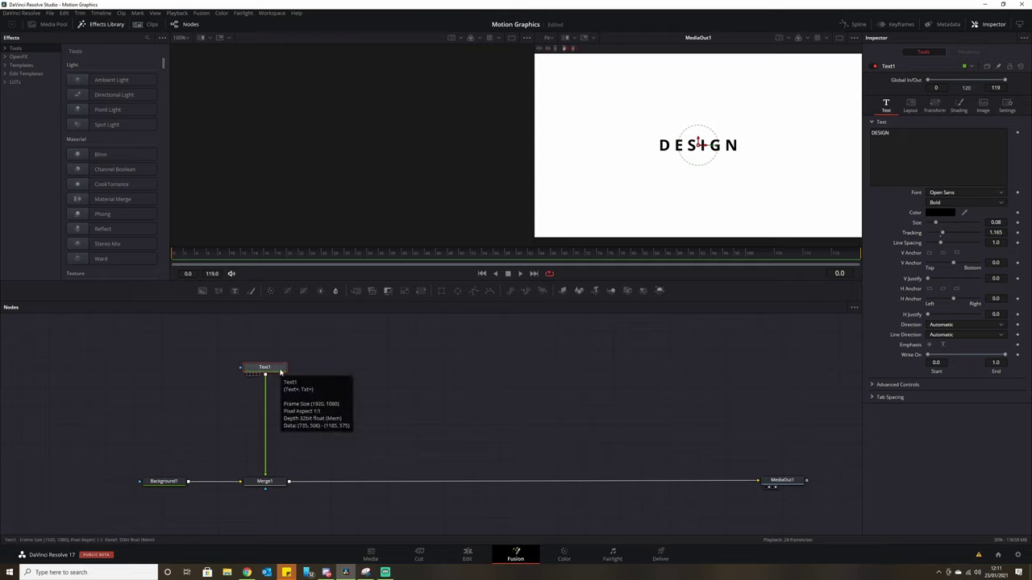
left_click(361, 369)
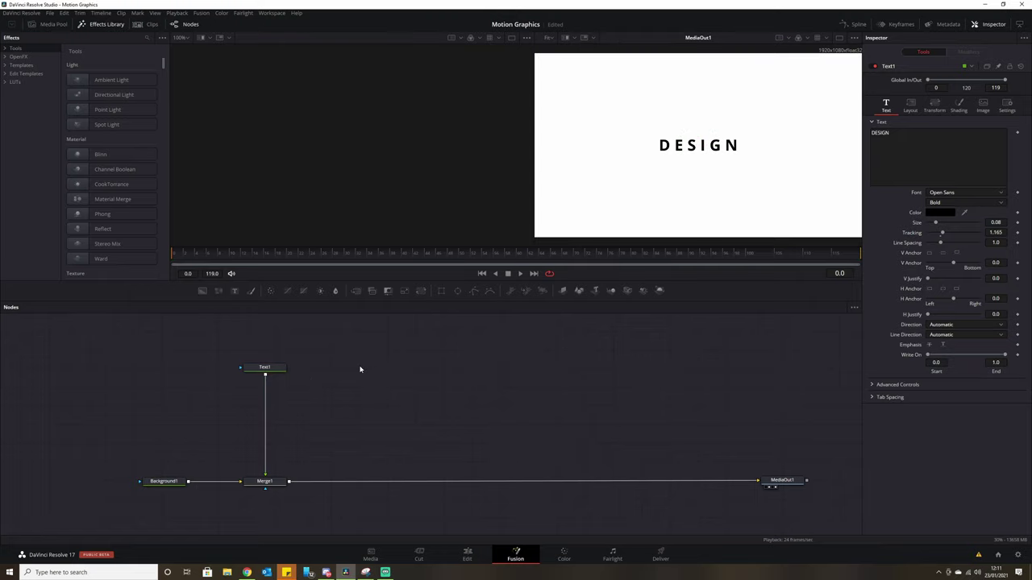
key("ctrl+shift+v")
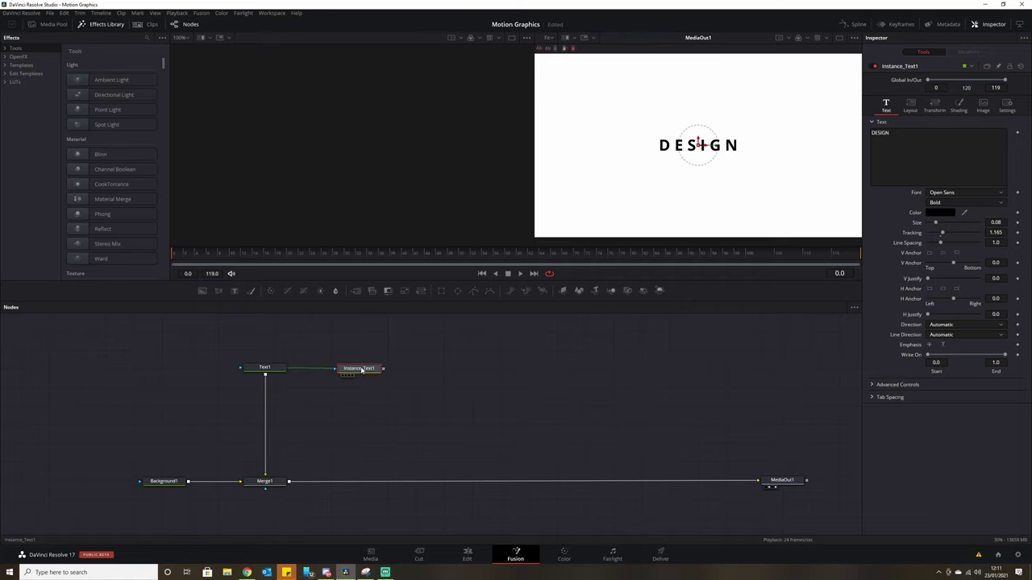
Compare the text node with its instance, then remove and retype "IGN" in the instance to test their link.
left_click(356, 371)
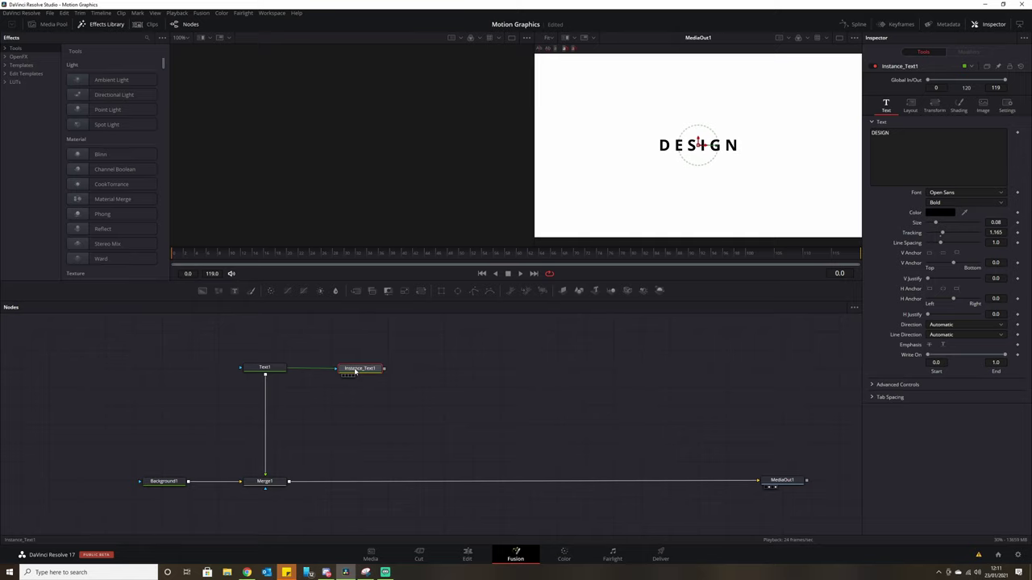
left_click(264, 368)
left_click(354, 369)
left_click(256, 369)
left_click(355, 369)
left_click(892, 145)
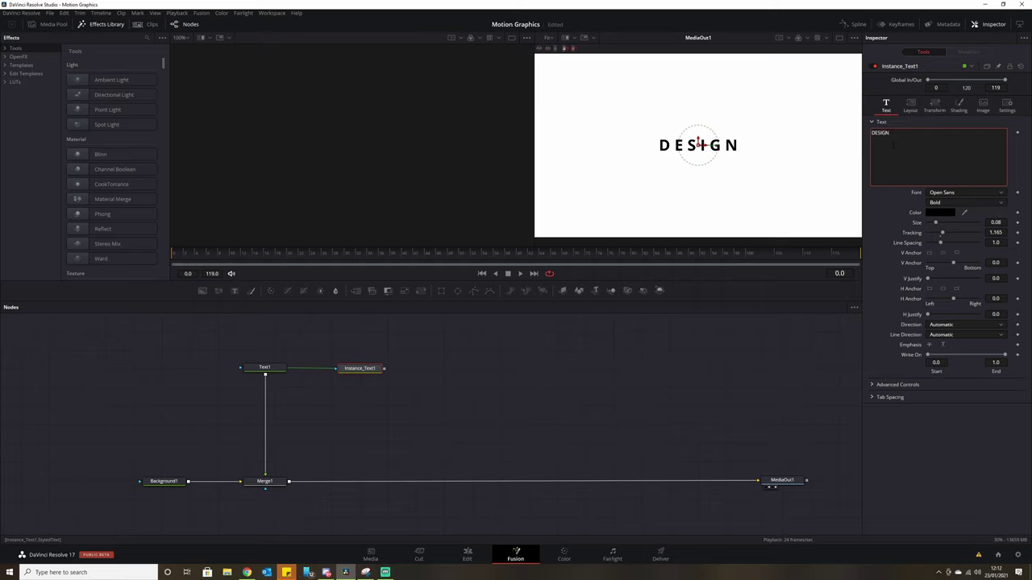
key("BackSpace")
key("BackSpace")
key("BackSpace")
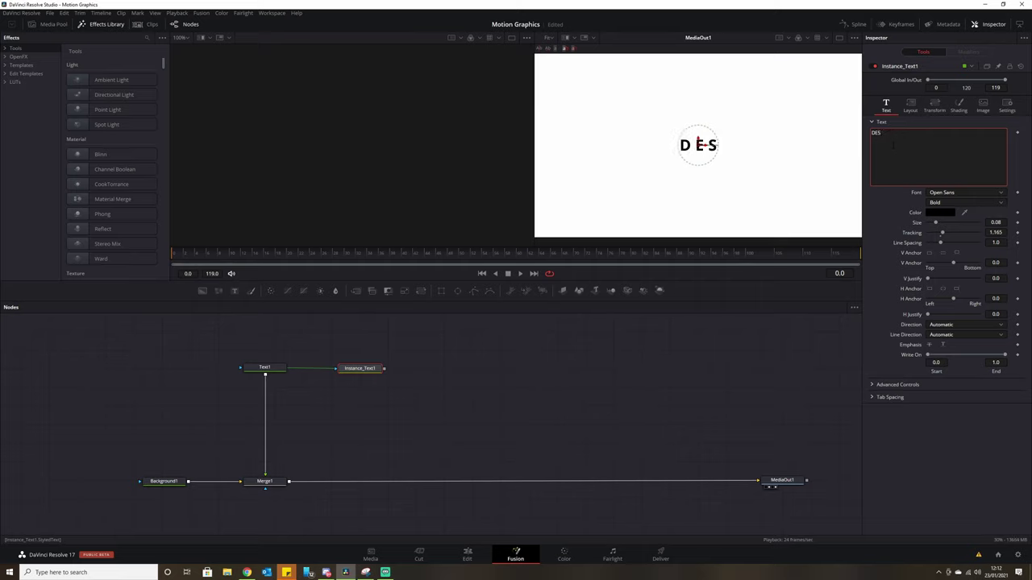
type("IGN")
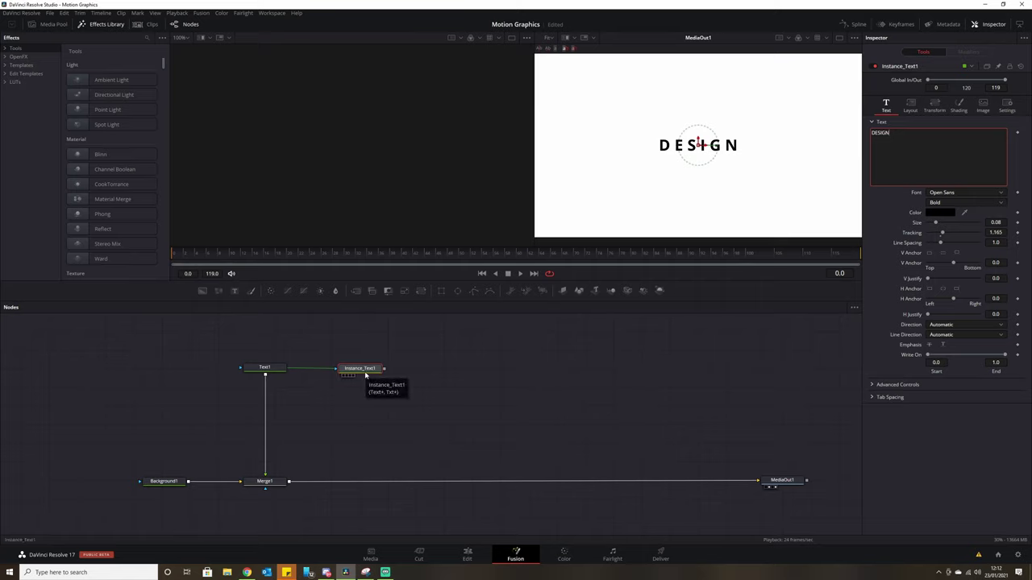
Deinstance the Enabled setting of shading element 1 on the instanced text and disable that fill.
left_click(362, 377)
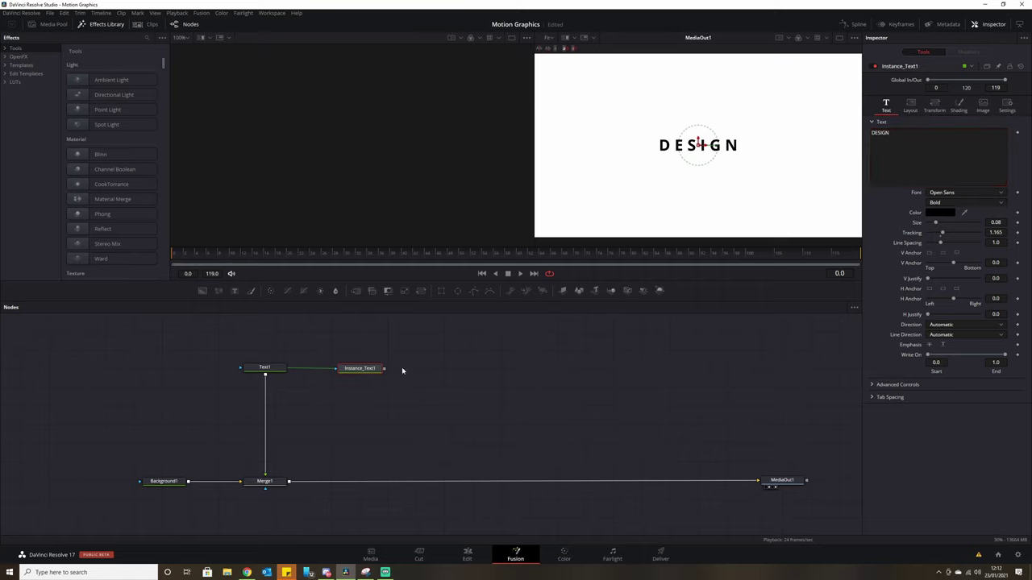
left_click(959, 106)
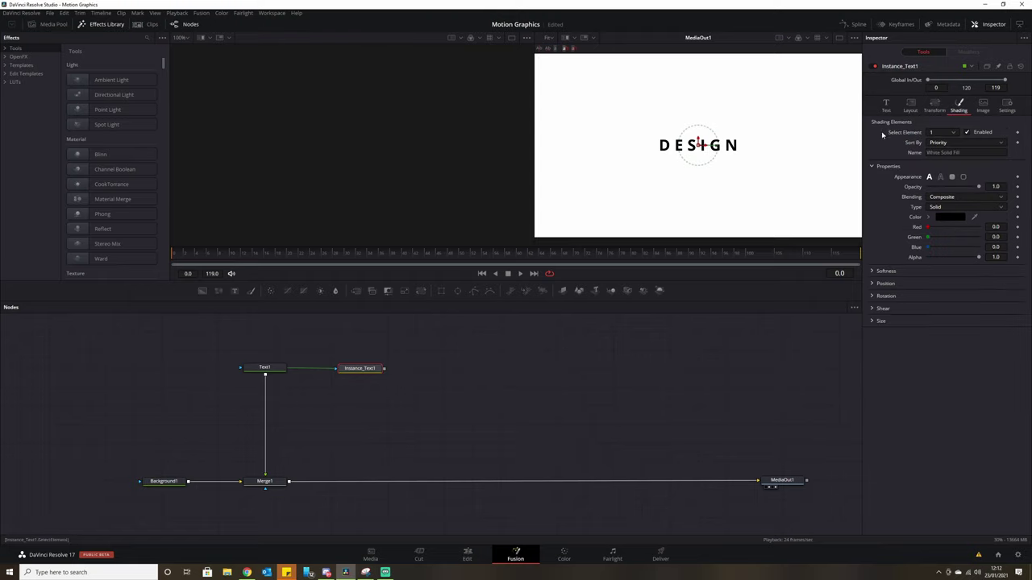
right_click(972, 134)
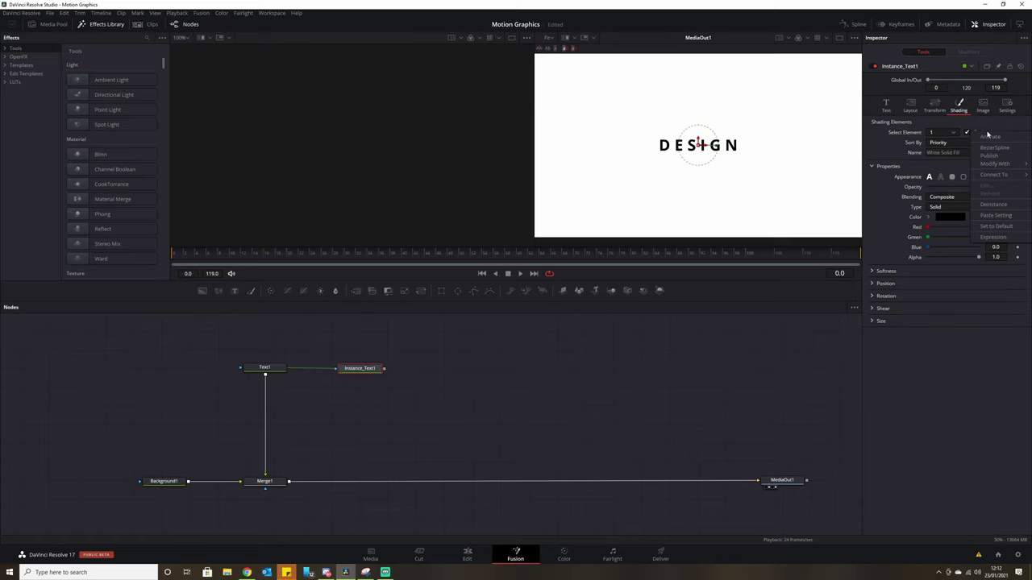
left_click(1007, 208)
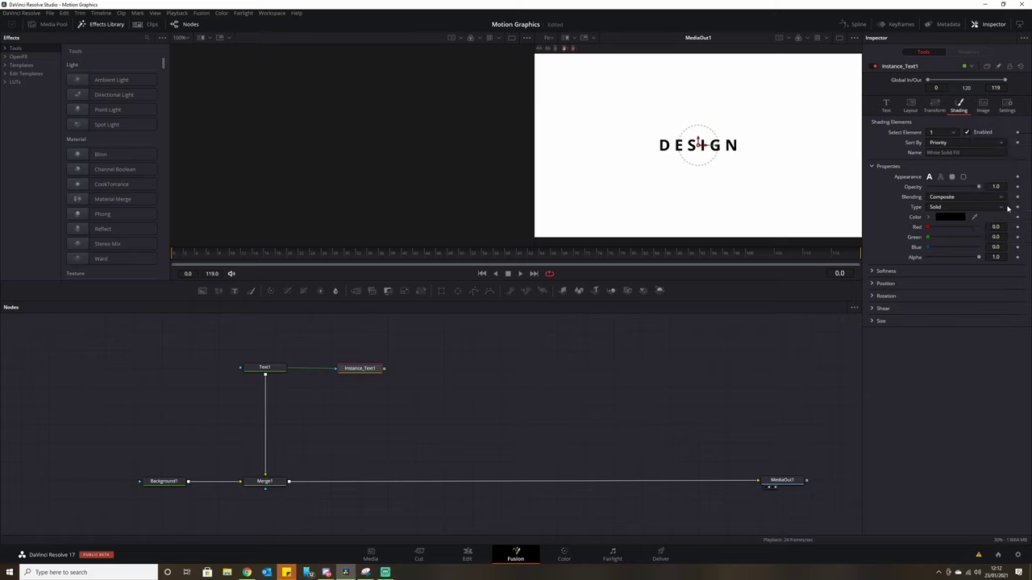
left_click(968, 132)
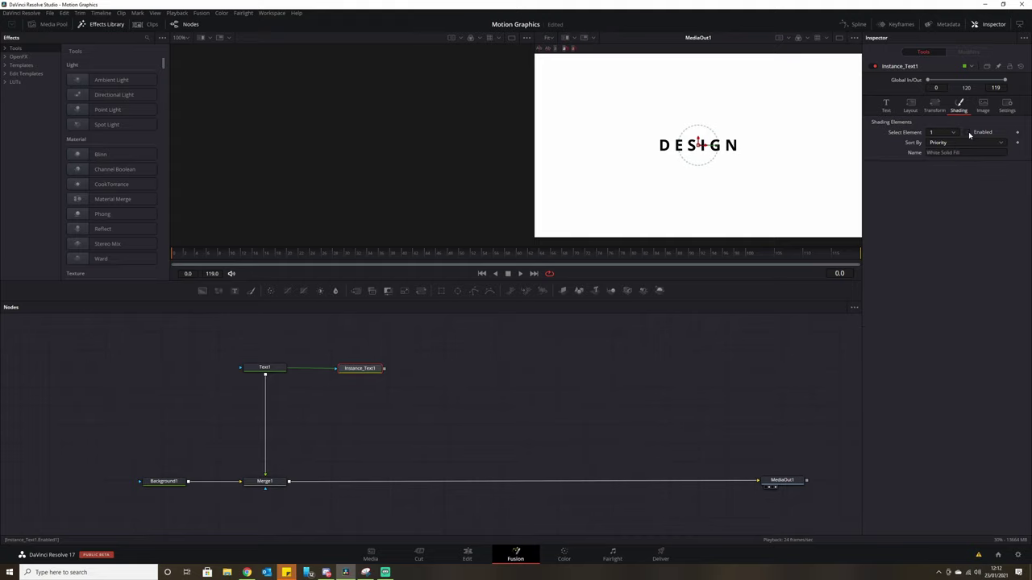
Deinstance the Enabled setting of shading element 2 on the instanced text and enable its outline.
left_click(952, 133)
left_click(947, 151)
right_click(985, 132)
left_click(1007, 209)
left_click(974, 133)
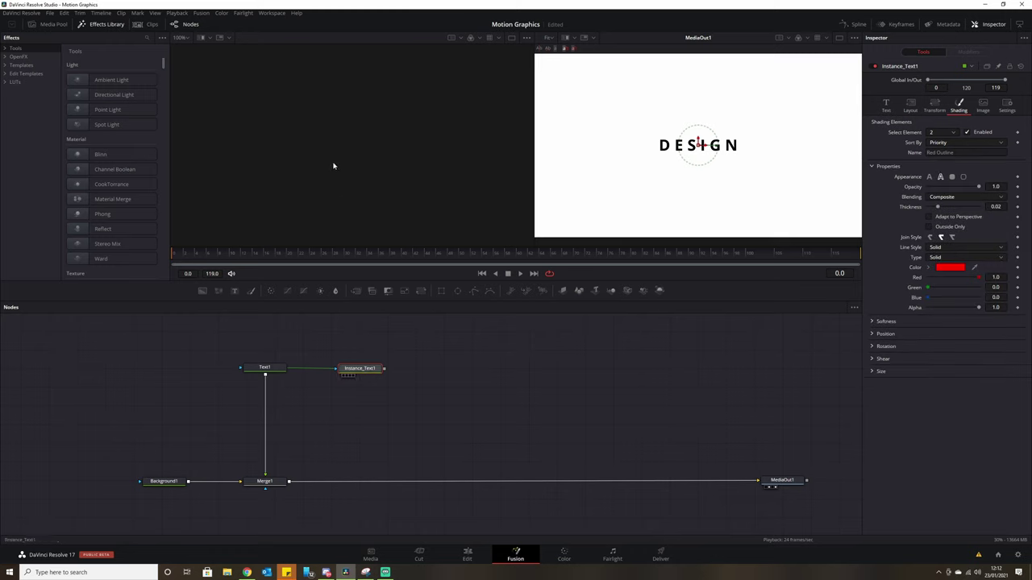
Show the instanced text in the first viewer and change its outline colour to black.
key("1")
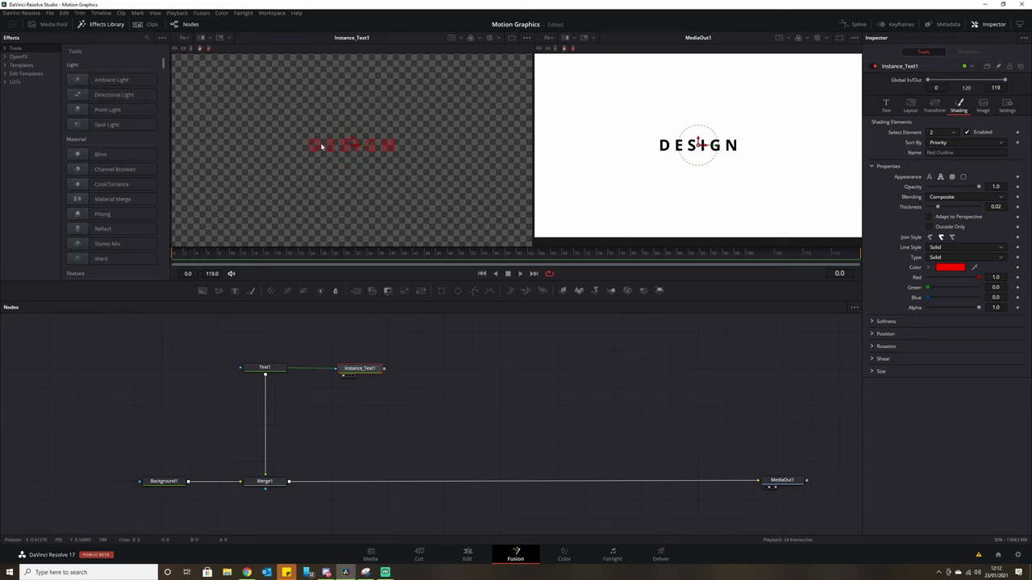
left_click(951, 267)
left_click(413, 219)
left_click(609, 361)
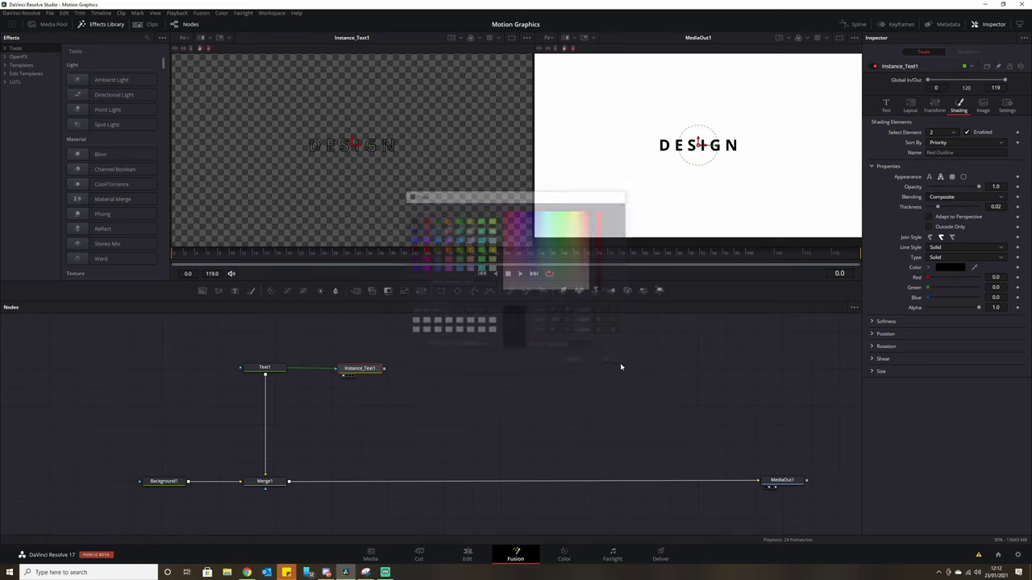
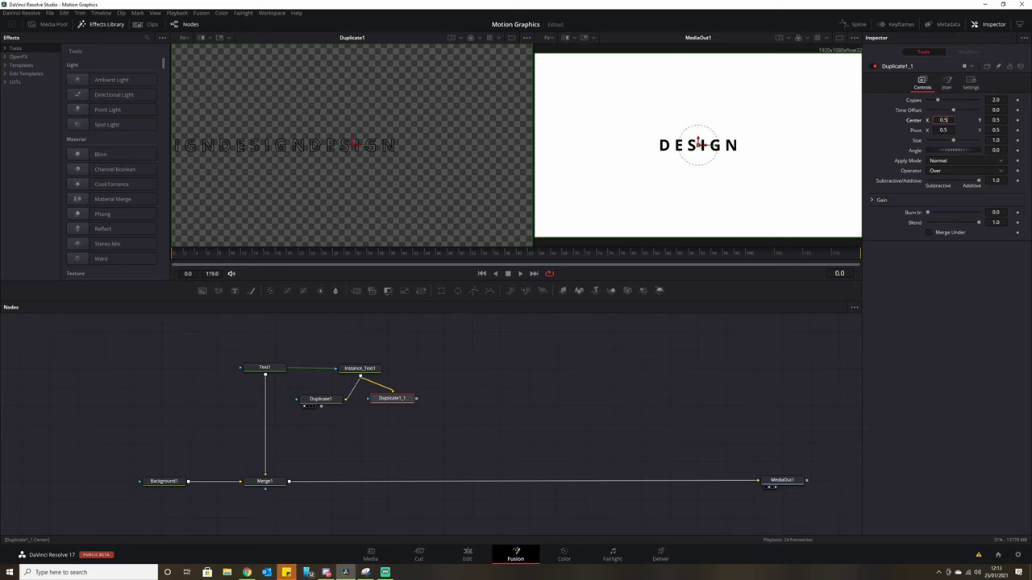
Set Duplicate1_1's Center X to 0.75 and its copies to 3, and show it in the first viewer.
key("Tab")
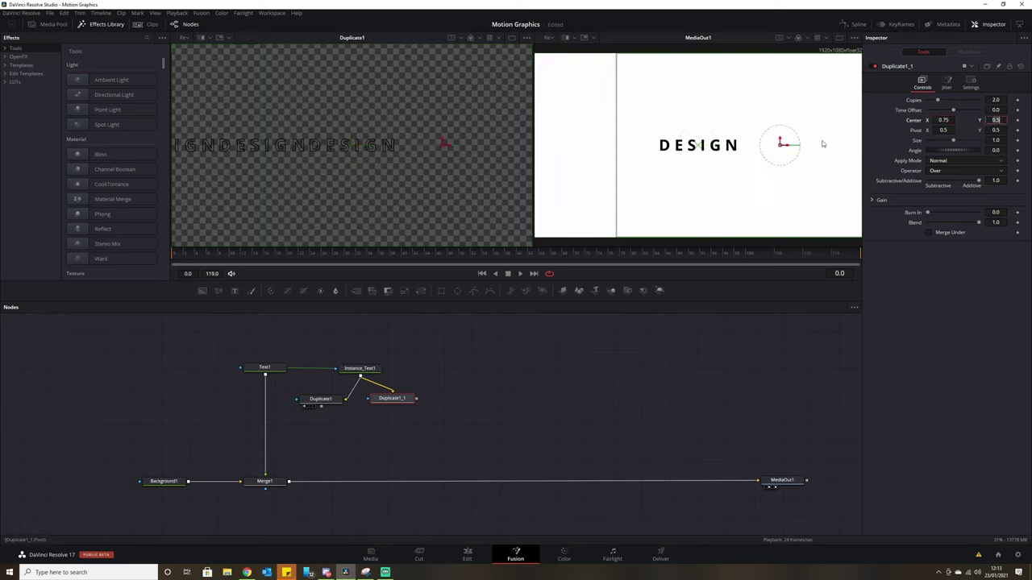
left_click(997, 100)
type("3")
key("Return")
key("1")
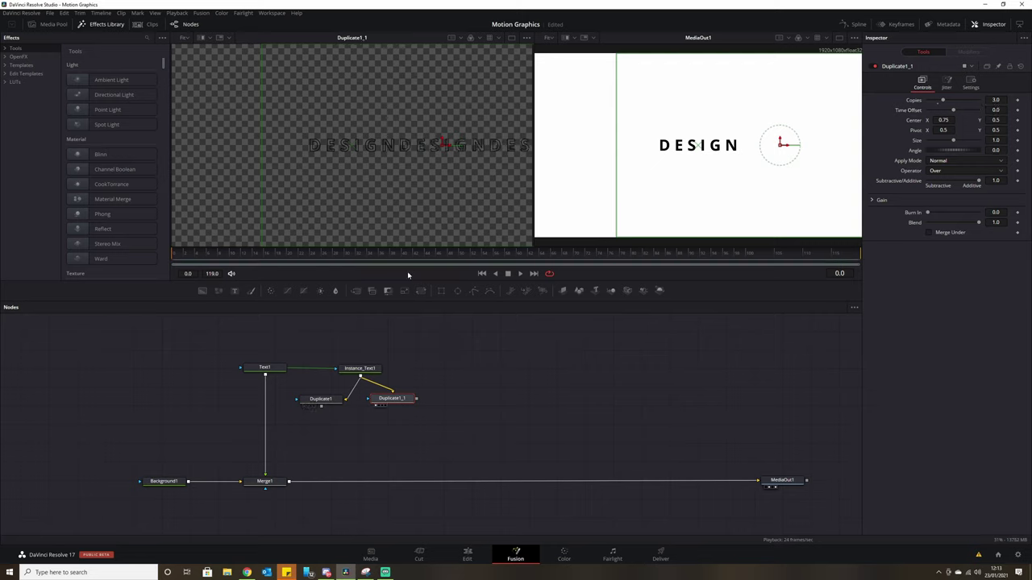
Align the two Duplicate nodes beneath the instanced text and merge their outputs, showing the merge in the first viewer.
left_click_drag(320, 399, 319, 394)
left_click_drag(387, 401, 387, 395)
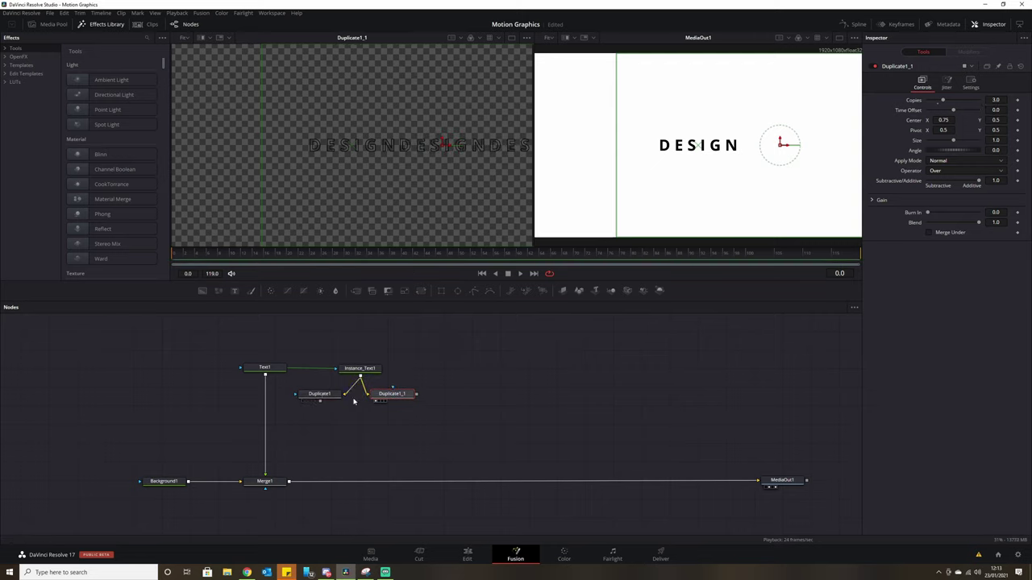
left_click_drag(320, 400, 356, 191)
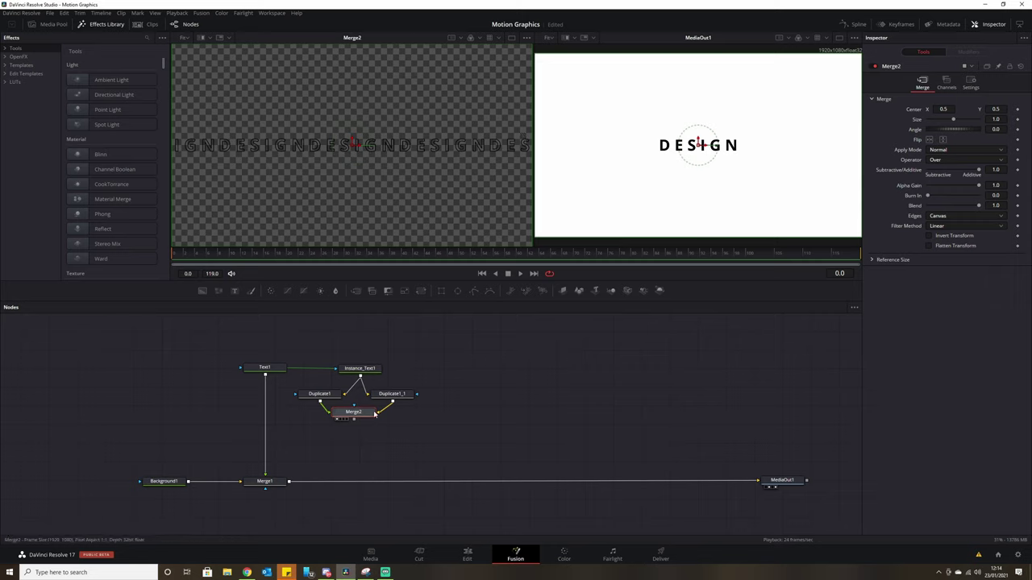
Add two Duplicate nodes below Merge2, connect its output to both, and show Duplicate2 in the first viewer.
left_click_drag(359, 416, 364, 417)
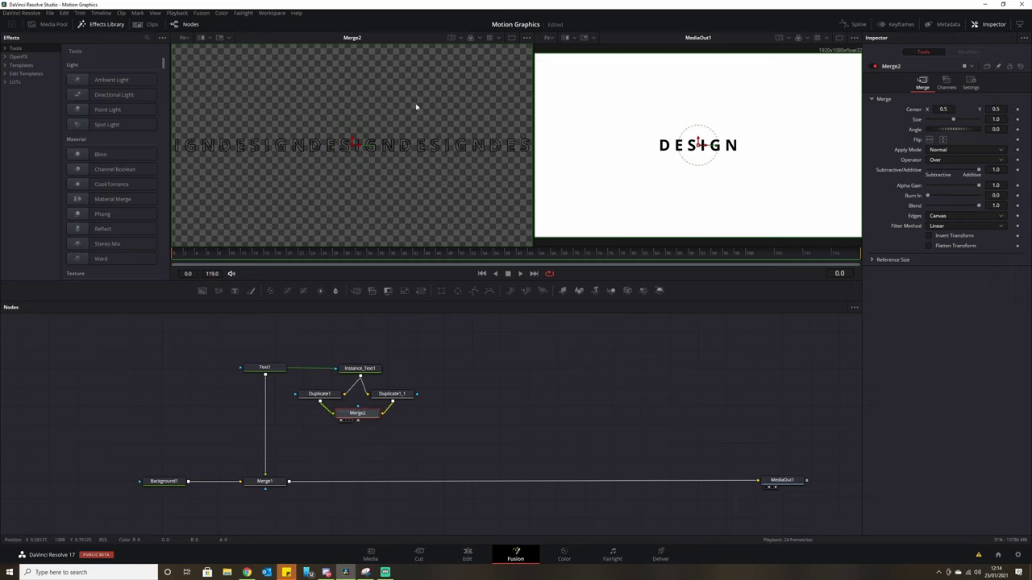
left_click(357, 449)
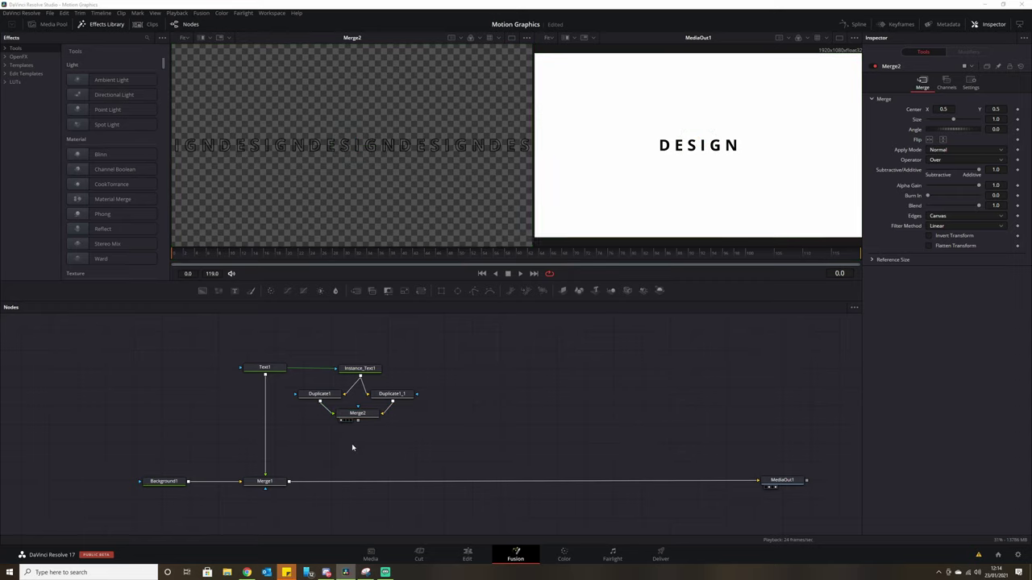
key("shift+space")
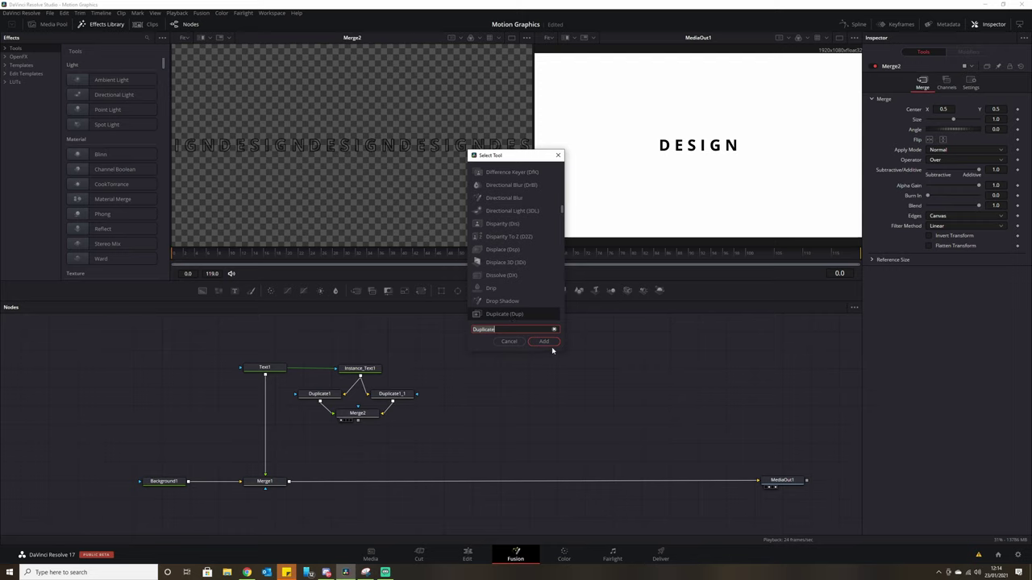
left_click(548, 342)
left_click(410, 446)
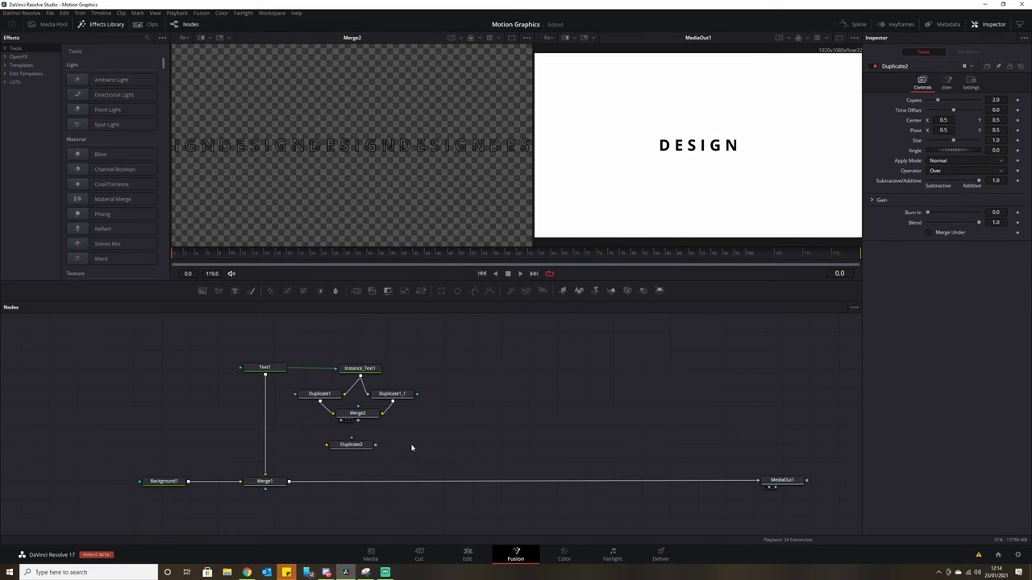
key("ctrl+v")
mouse_move(358, 448)
left_mouse_down()
mouse_move(329, 440)
mouse_move(384, 432)
mouse_move(333, 420)
mouse_move(398, 440)
mouse_move(376, 438)
left_mouse_up()
left_click(330, 442)
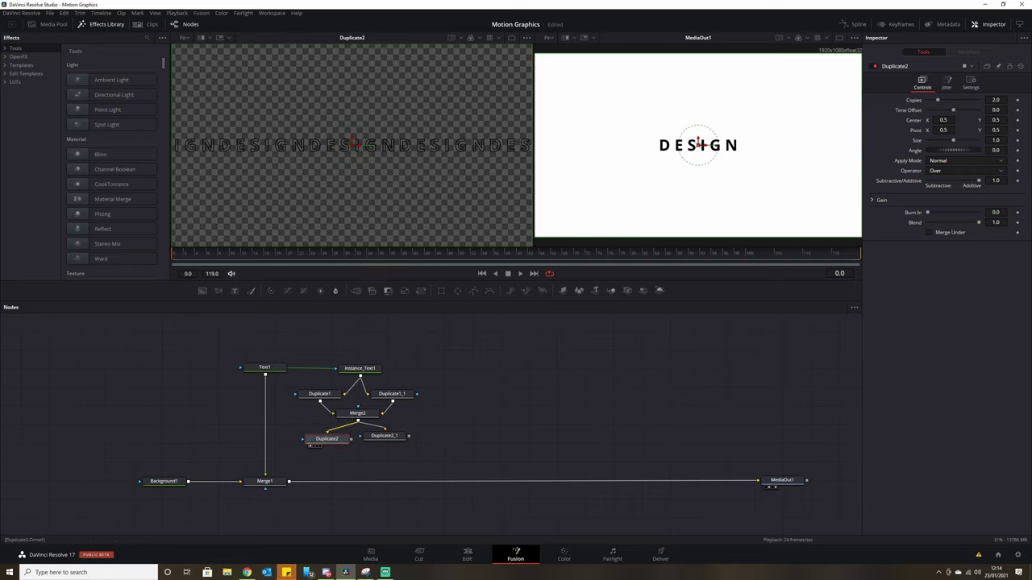
Set Duplicate2's Center Y to 0.6 and its copies to 6.
left_click_drag(698, 146, 698, 126)
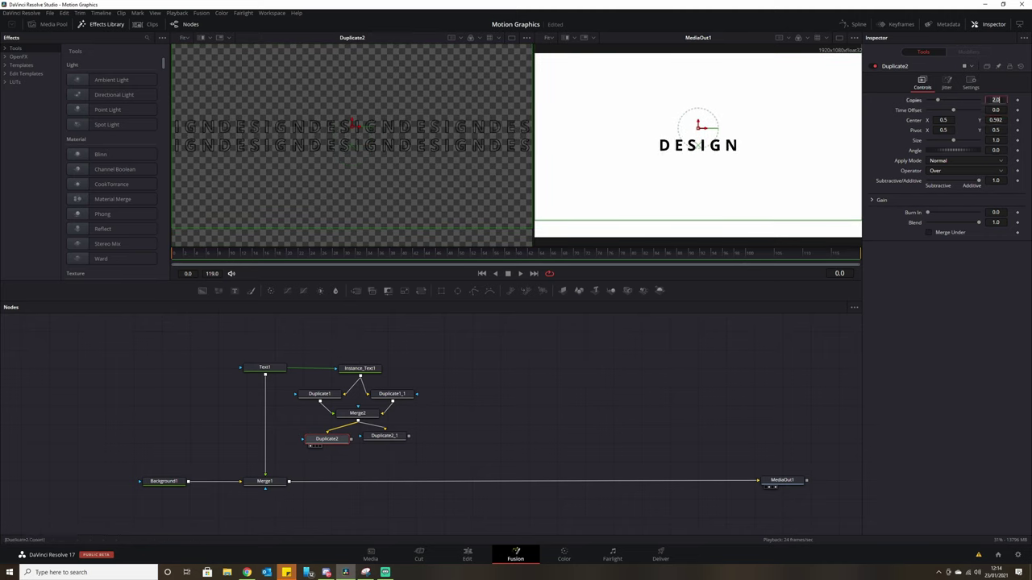
left_click(995, 120)
type("0.6")
key("Tab")
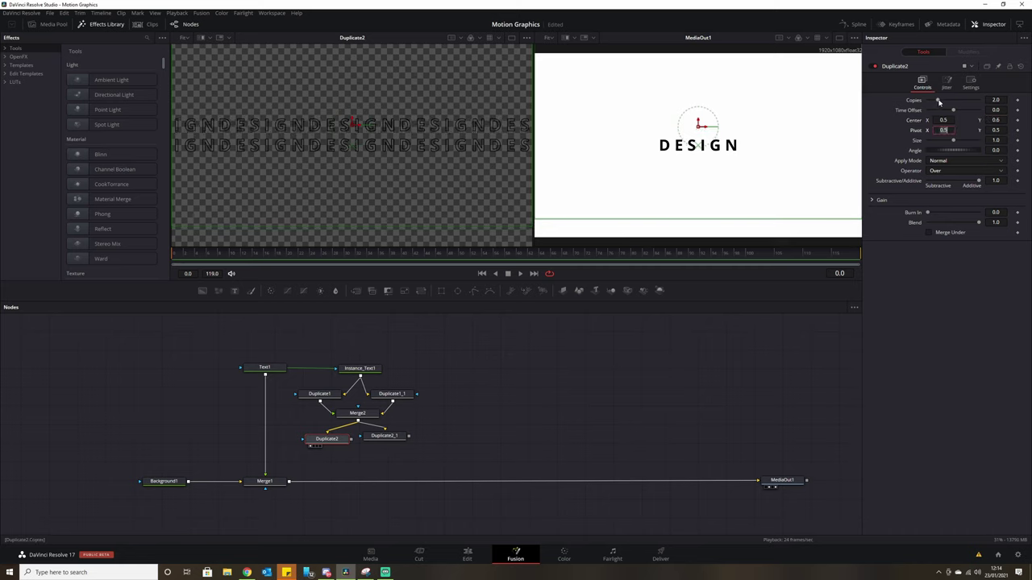
left_click_drag(939, 102, 958, 101)
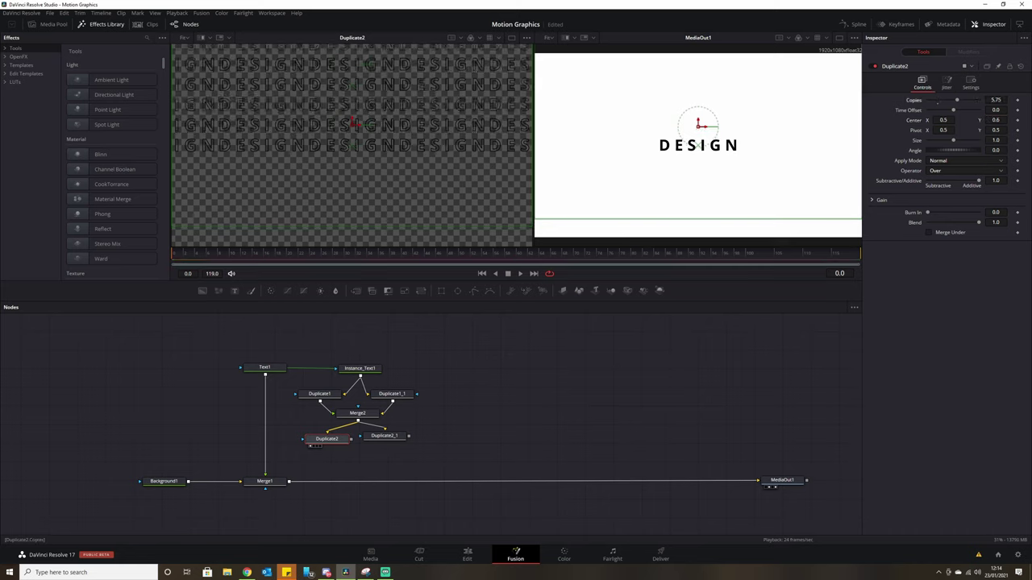
left_click(996, 100)
type("6")
key("Tab")
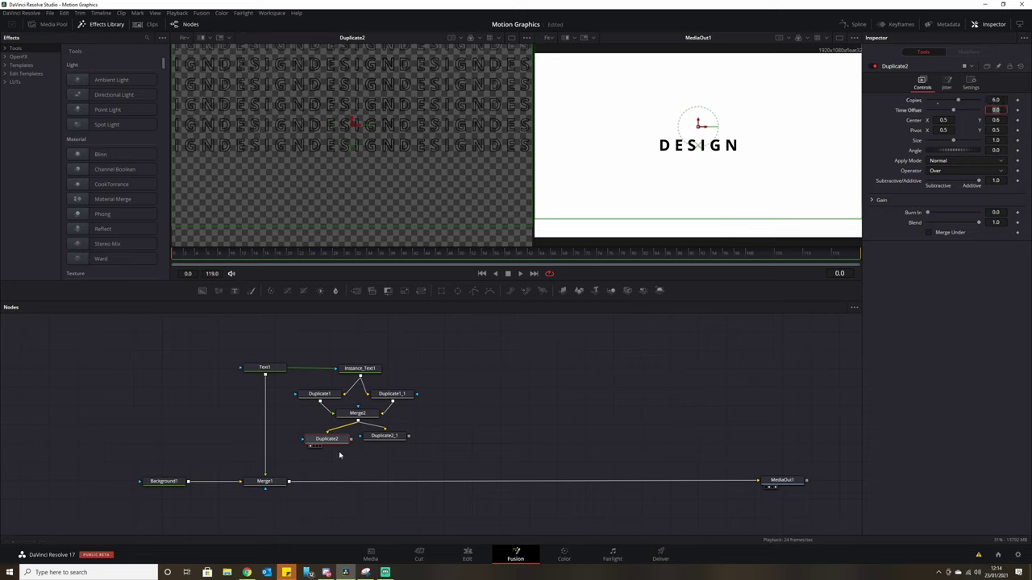
Show Duplicate2_1 in the first viewer and set its Center Y to 0.4 and its copies to 6.
left_click_drag(390, 439, 419, 193)
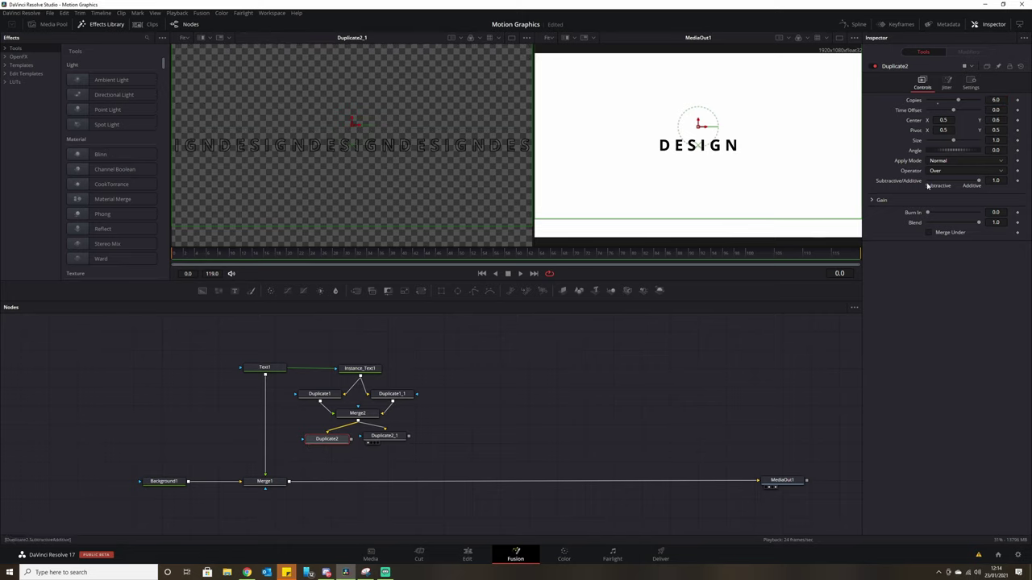
left_click(392, 436)
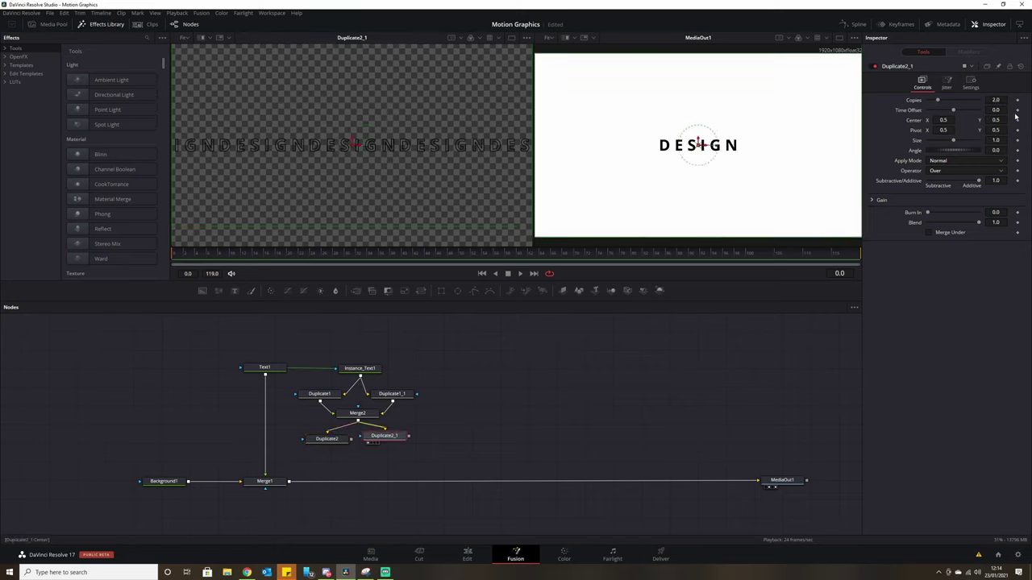
left_click_drag(699, 145, 700, 158)
type("0.5")
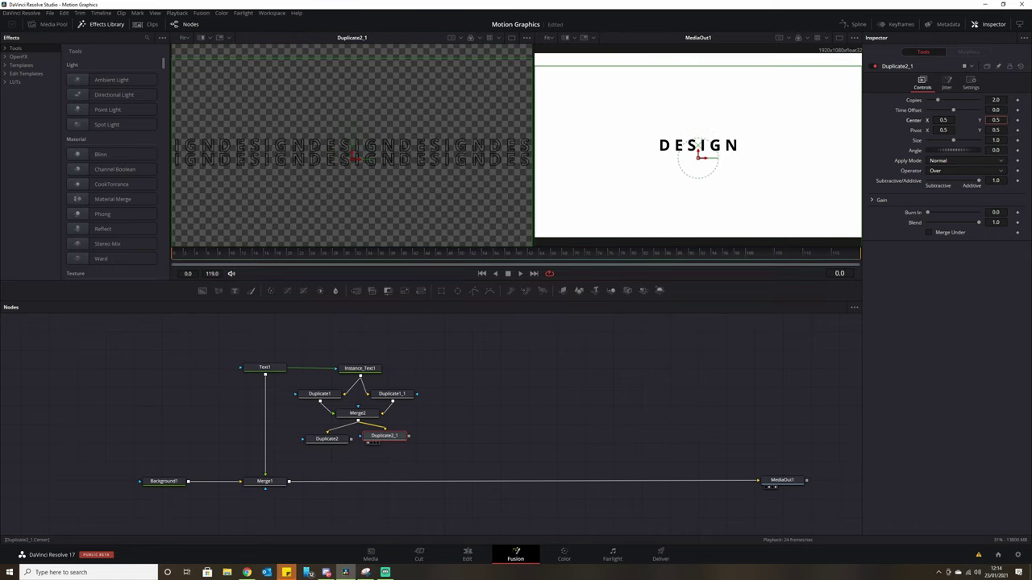
key("Tab")
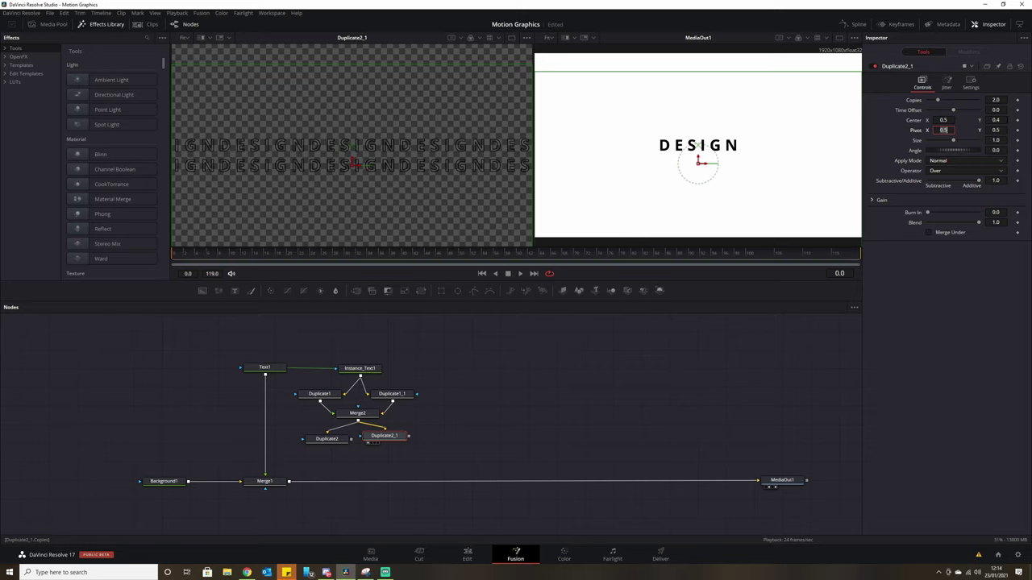
left_click(1002, 100)
type("6")
key("Return")
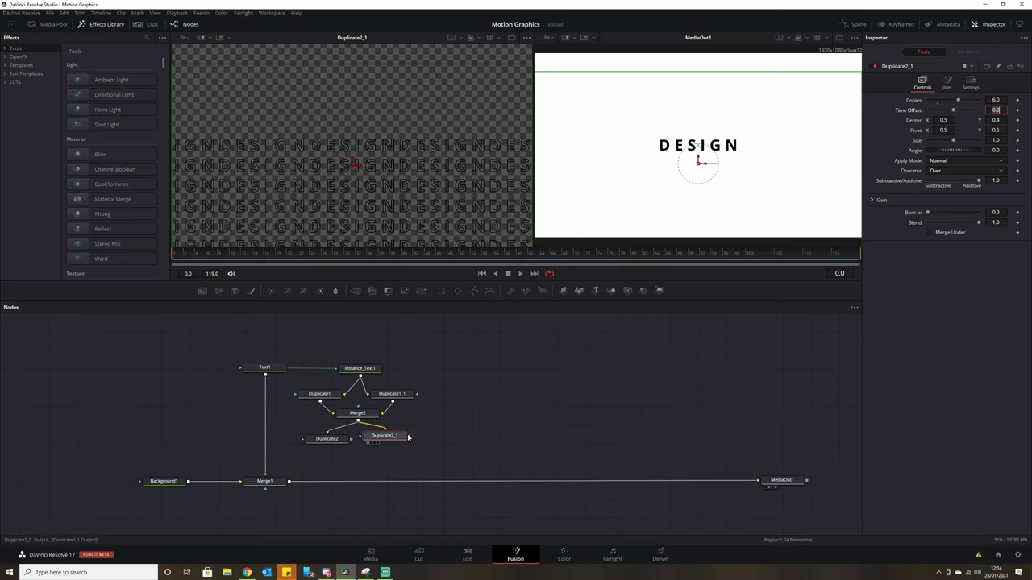
Merge Duplicate2 and Duplicate2_1, merge the result into the main chain after Merge1, and tidy the node layout.
left_click_drag(362, 451, 398, 441)
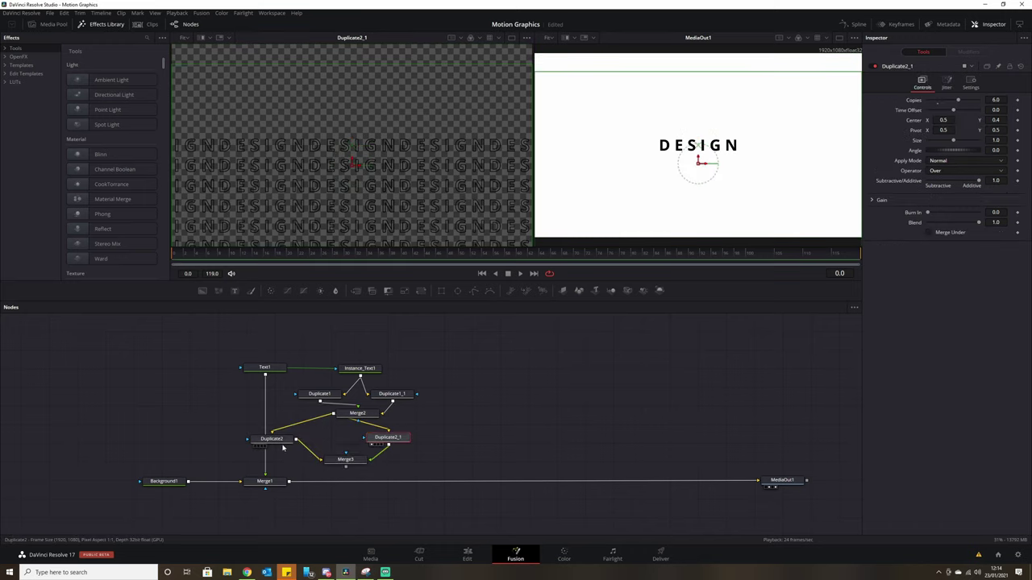
left_click_drag(282, 442, 291, 484)
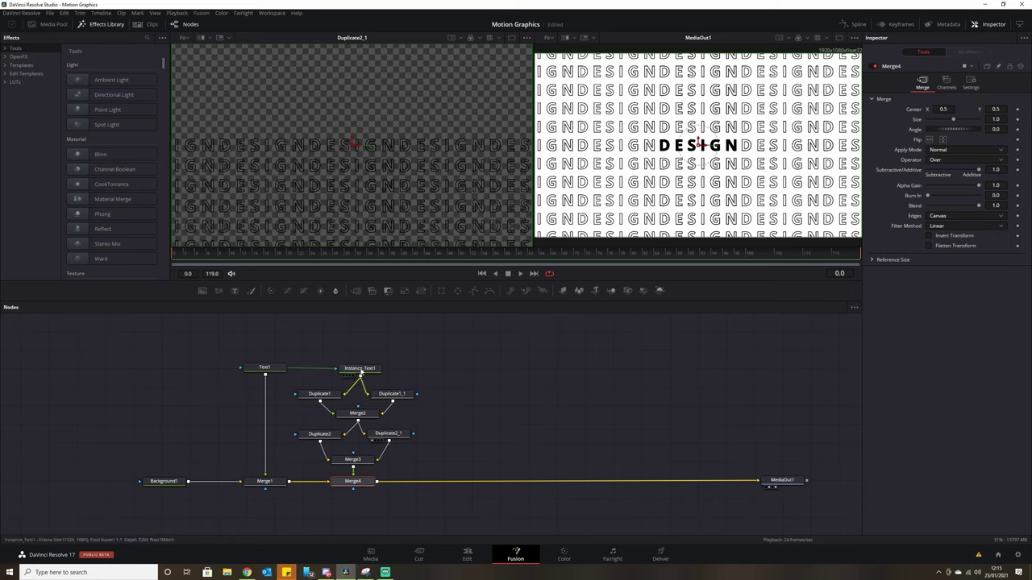
left_click_drag(360, 368, 360, 359)
left_click_drag(265, 368, 372, 454)
Reduce Text1's tracking to about 1.134 to leave gaps between the repeated words.
left_click(270, 363)
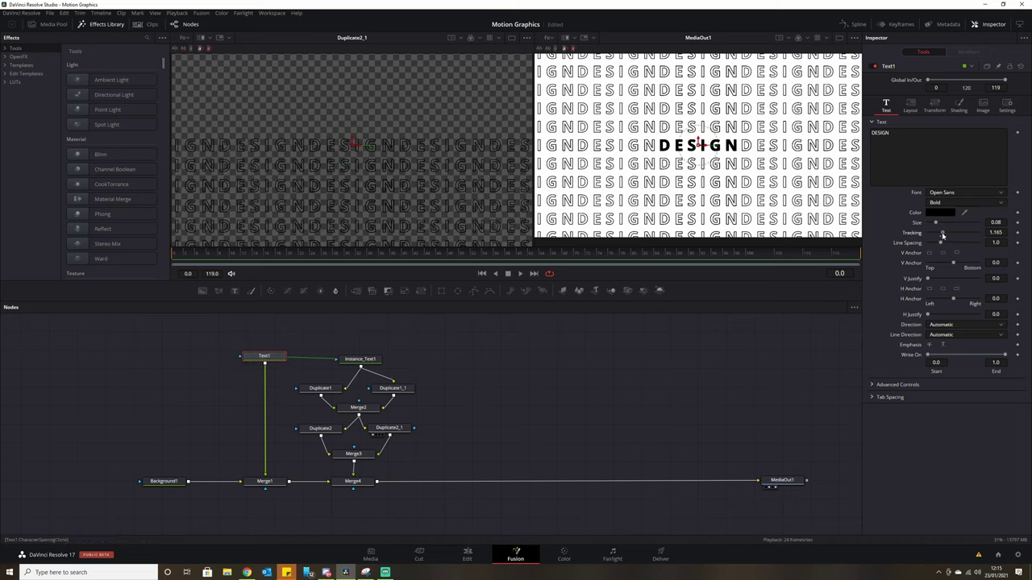
left_click_drag(943, 234, 943, 235)
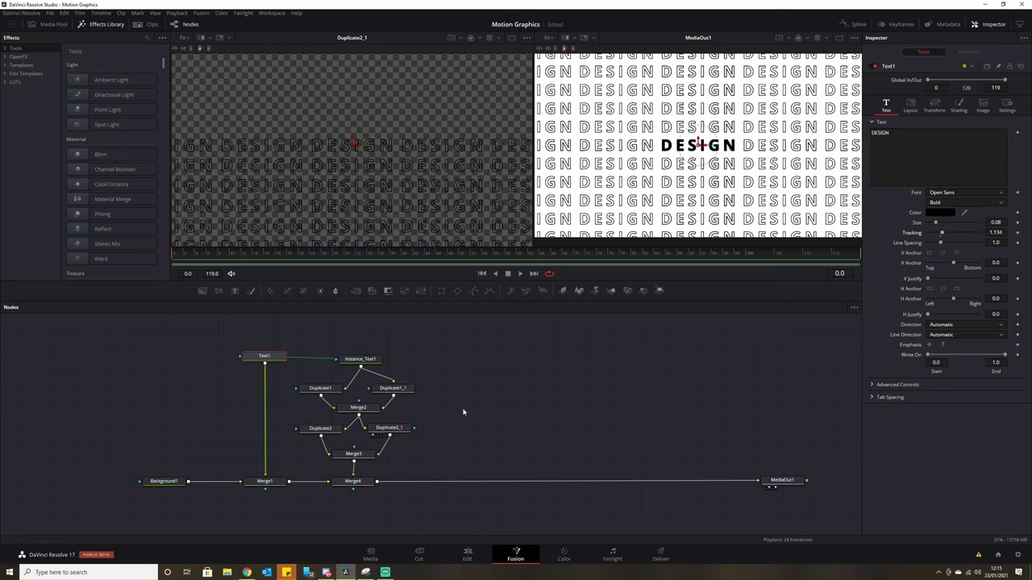
Switch to the reference video in the browser and play it to examine the DESIGN text animation.
left_click_drag(477, 364, 534, 391)
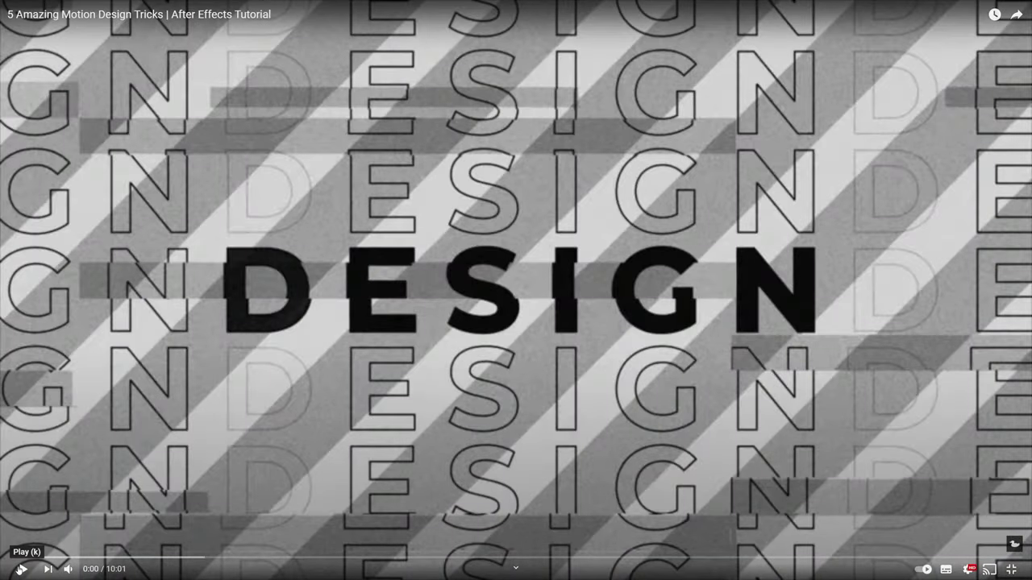
left_click(22, 569)
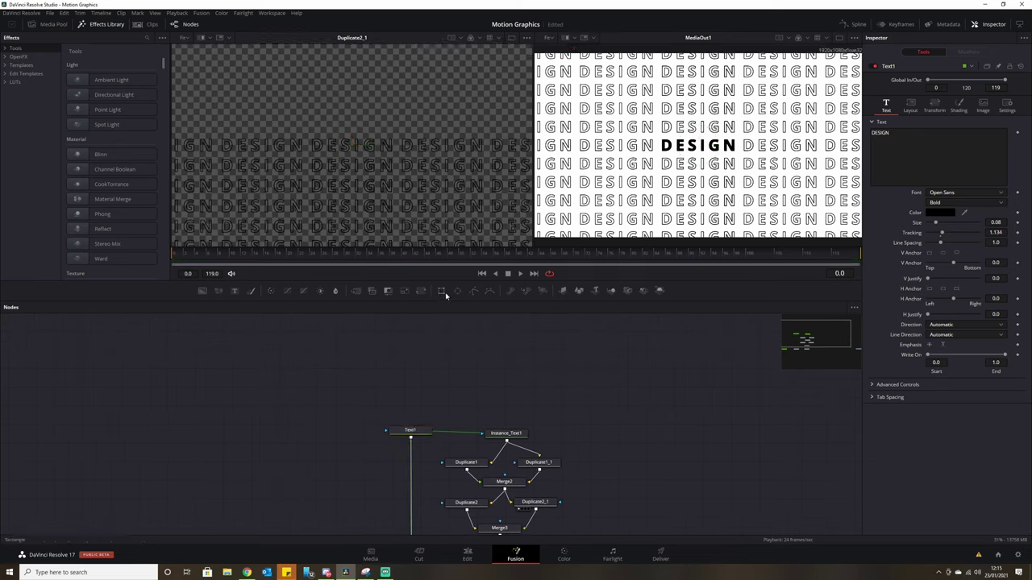
Add a Rectangle mask to Text1 and fit it around the letter D, about 0.043 wide and 0.142 high at Center X 0.403.
left_click_drag(359, 369, 362, 163)
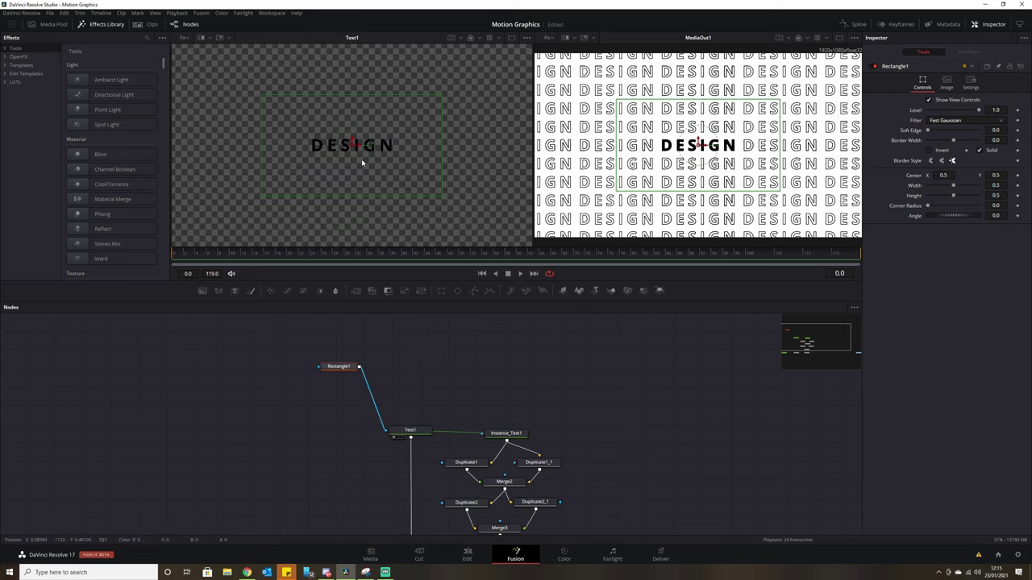
left_click_drag(442, 147, 363, 147)
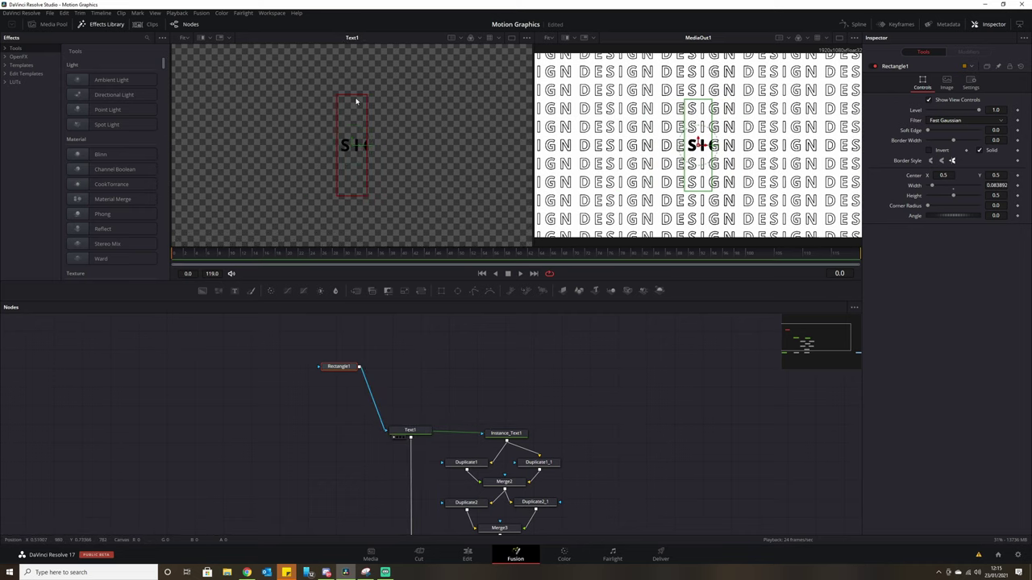
left_click_drag(357, 97, 281, 158)
scroll(363, 153, "up", 3)
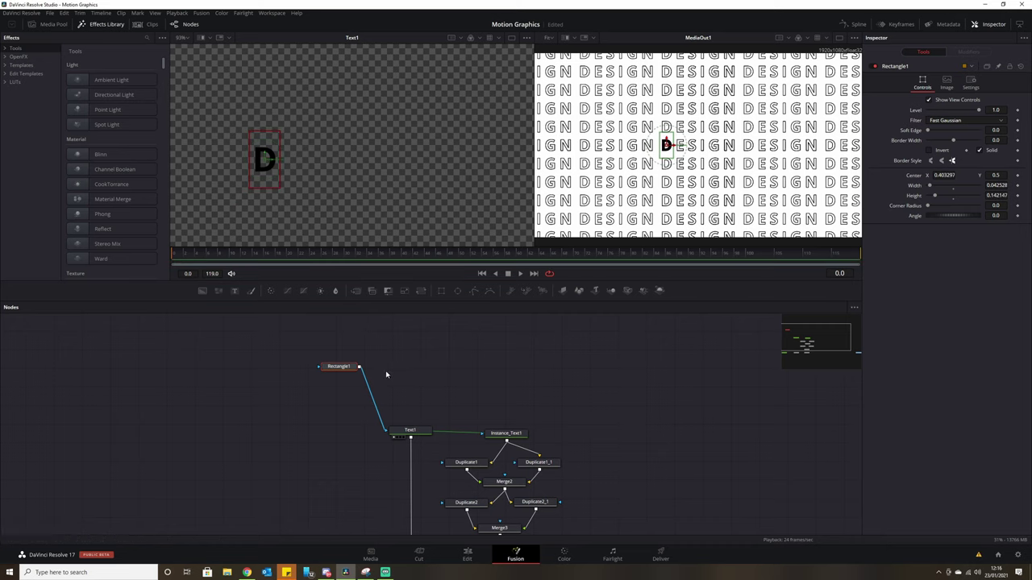
mouse_move(347, 365)
left_mouse_down()
mouse_move(327, 352)
mouse_move(338, 357)
left_mouse_up()
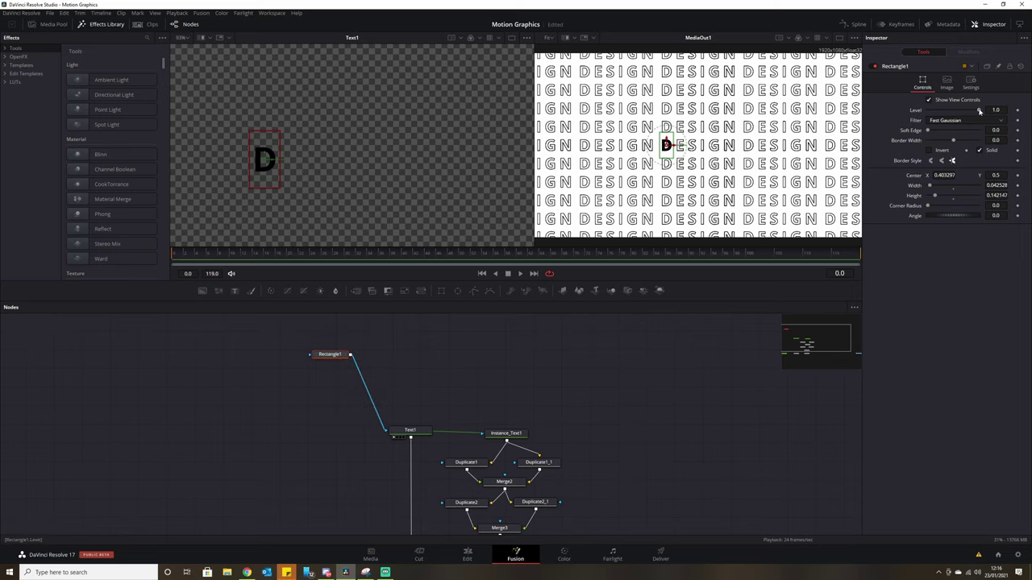
Try varying the rectangle mask's Level, restore it to 1.0, and return the playhead to the start.
mouse_move(979, 111)
left_mouse_down()
mouse_move(902, 116)
mouse_move(994, 118)
left_mouse_up()
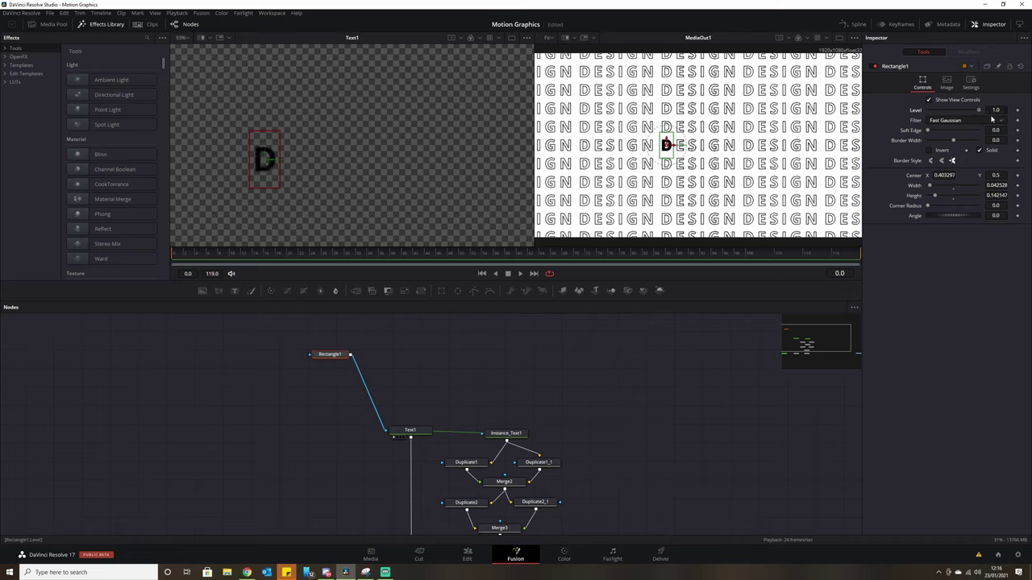
mouse_move(992, 119)
left_mouse_down()
mouse_move(919, 119)
mouse_move(993, 114)
left_mouse_up()
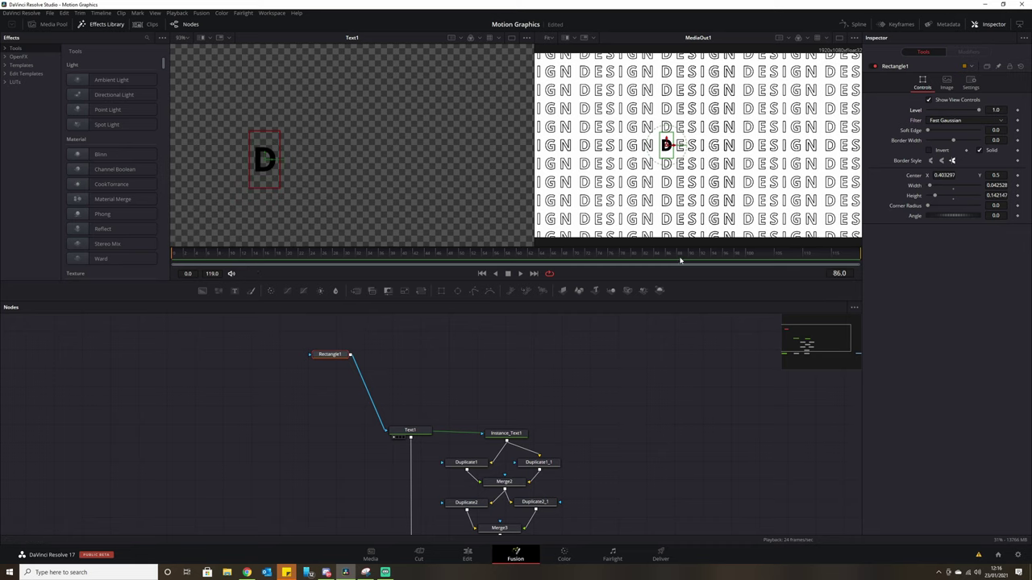
left_click_drag(839, 260, 180, 257)
Modify the rectangle mask's Level with Shake and open the modifier's settings.
right_click(922, 111)
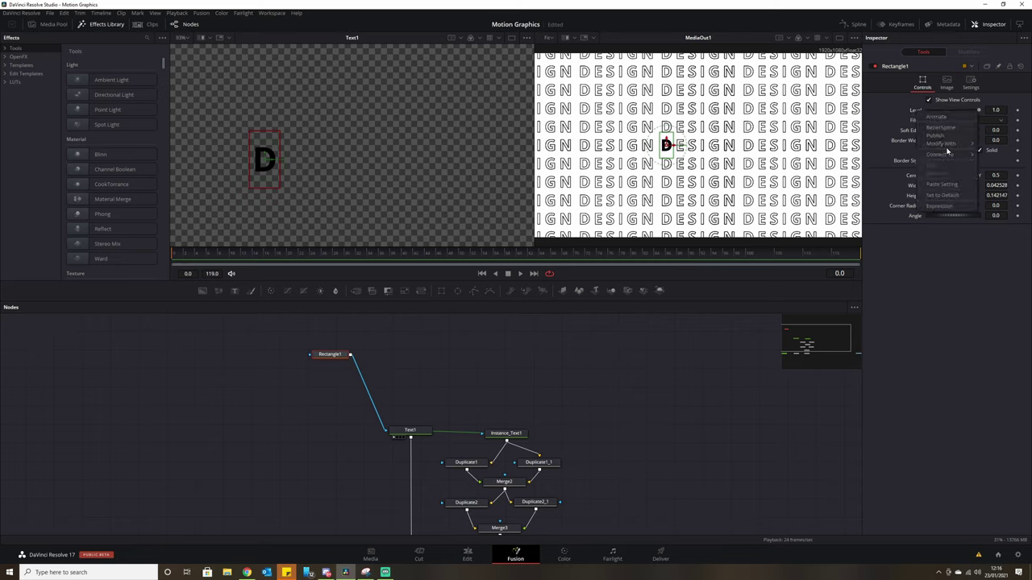
mouse_move(952, 145)
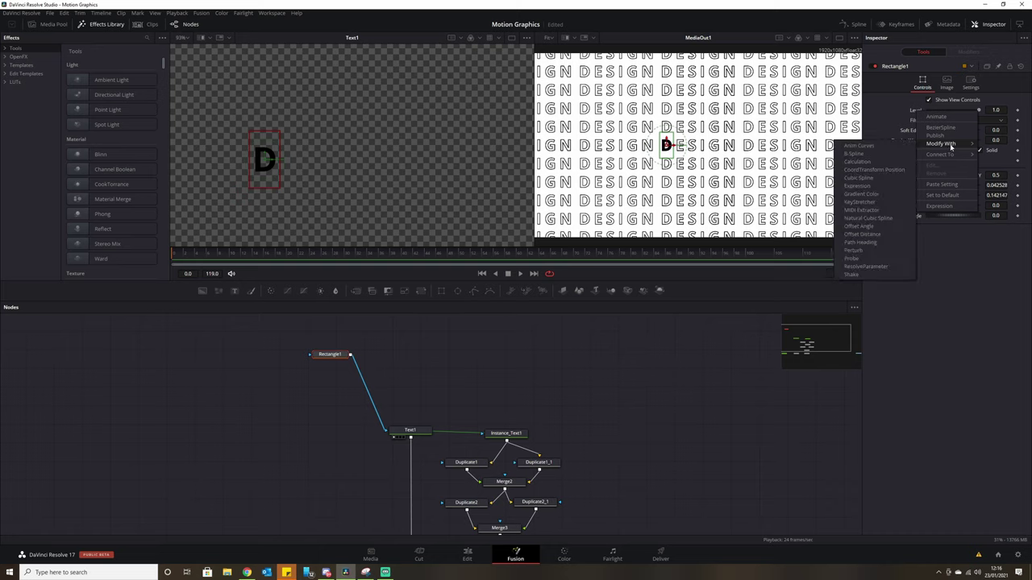
left_click(862, 275)
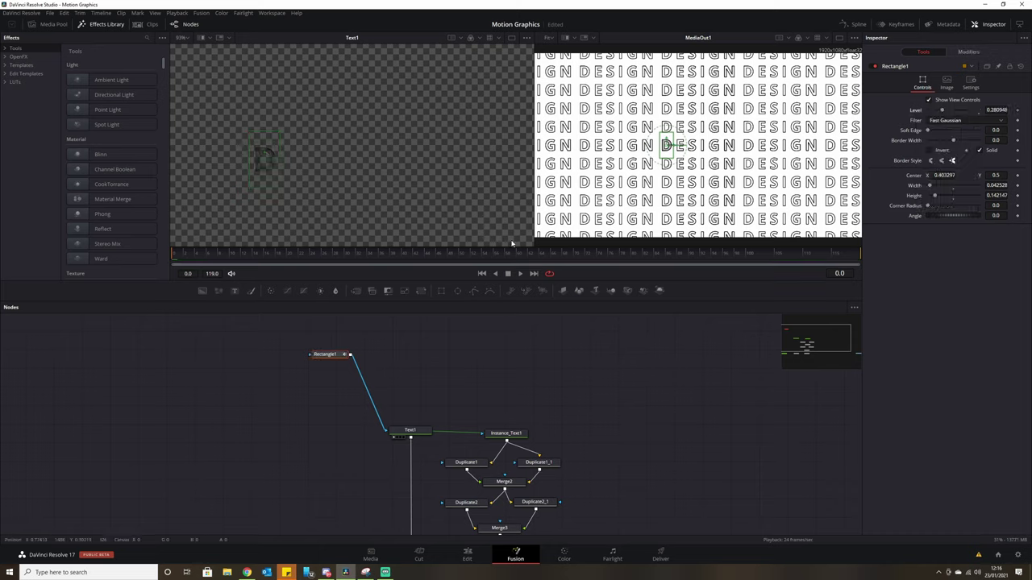
left_click(968, 51)
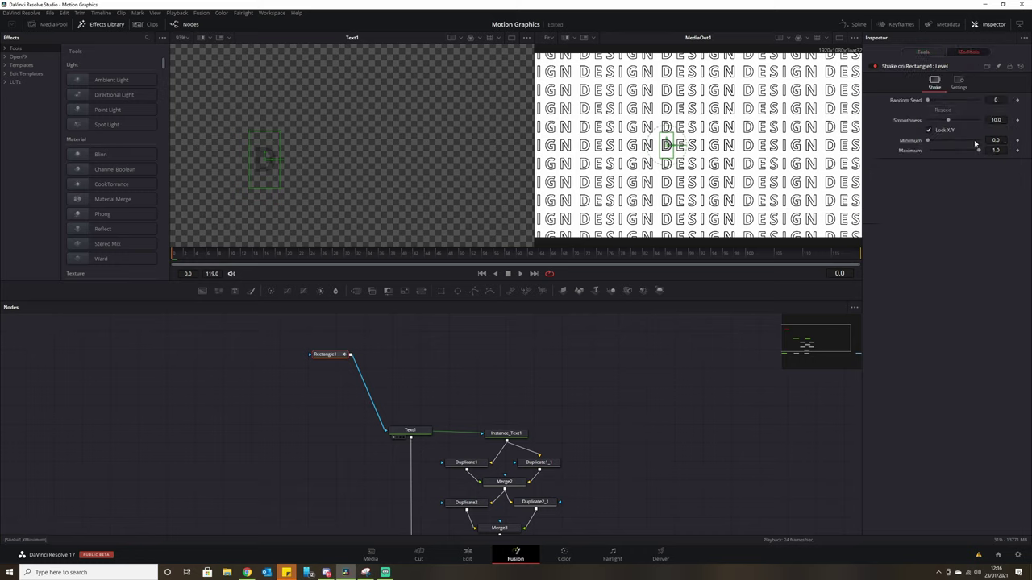
Play the composition to examine how the Shake varies the mask's Level on the letter D, and return to frame 0.
left_click(520, 274)
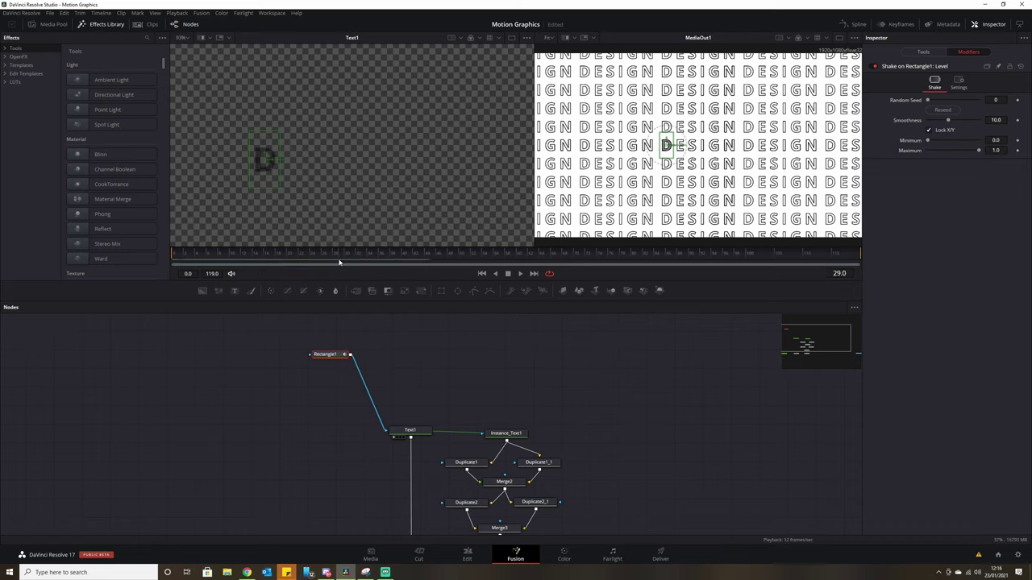
left_click_drag(339, 262, 173, 259)
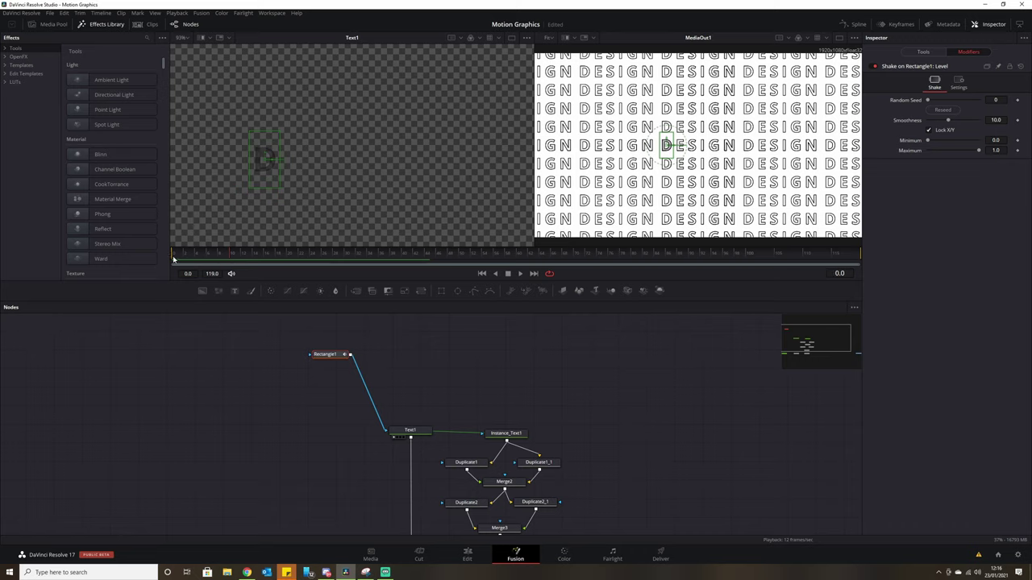
left_click(923, 53)
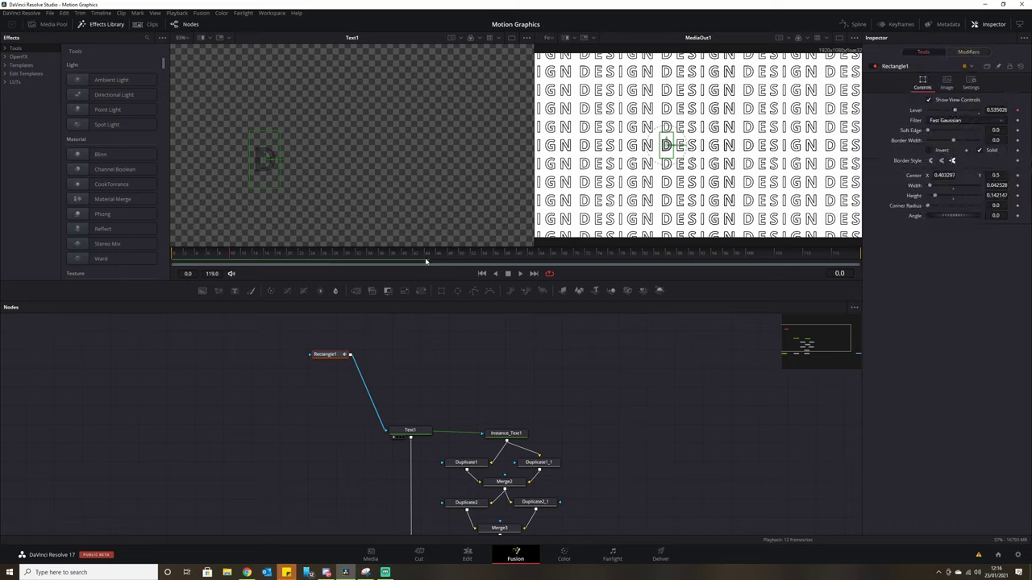
left_click(520, 273)
left_click(507, 274)
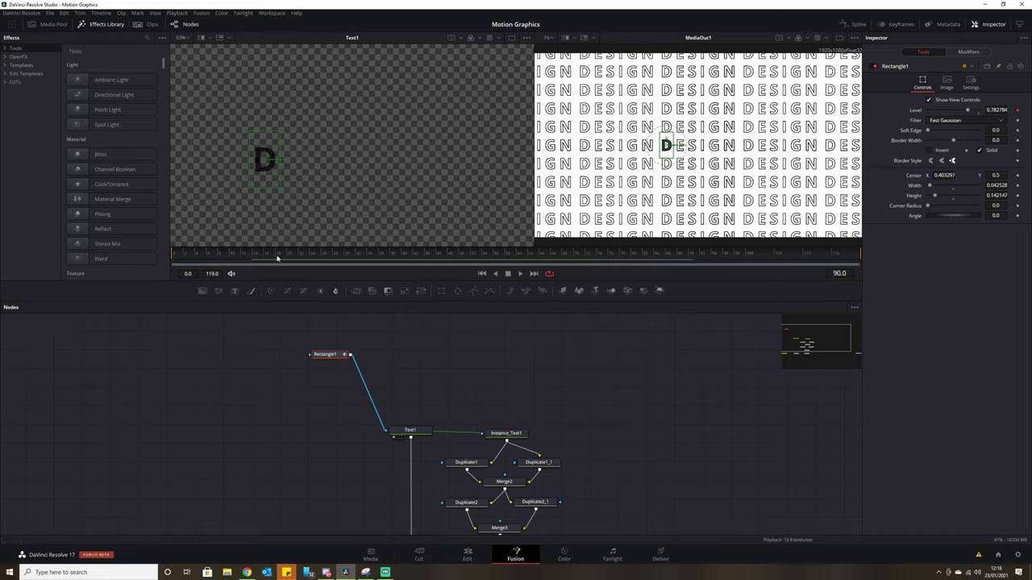
left_click(177, 262)
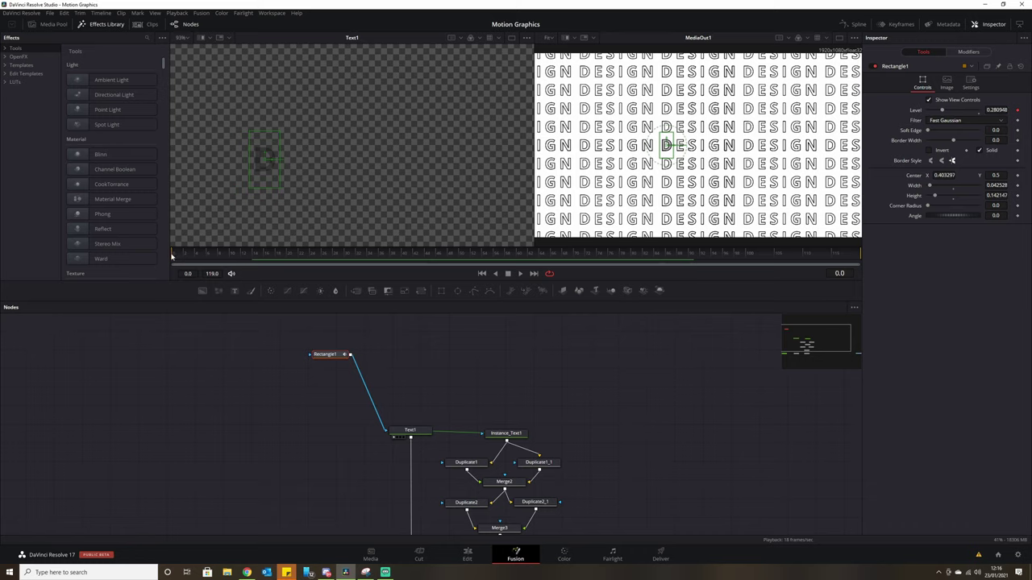
Try a Shake Minimum of about 0.512 on Rectangle1's Level, check how it plays, and restore the Minimum to 0.0.
left_click(968, 52)
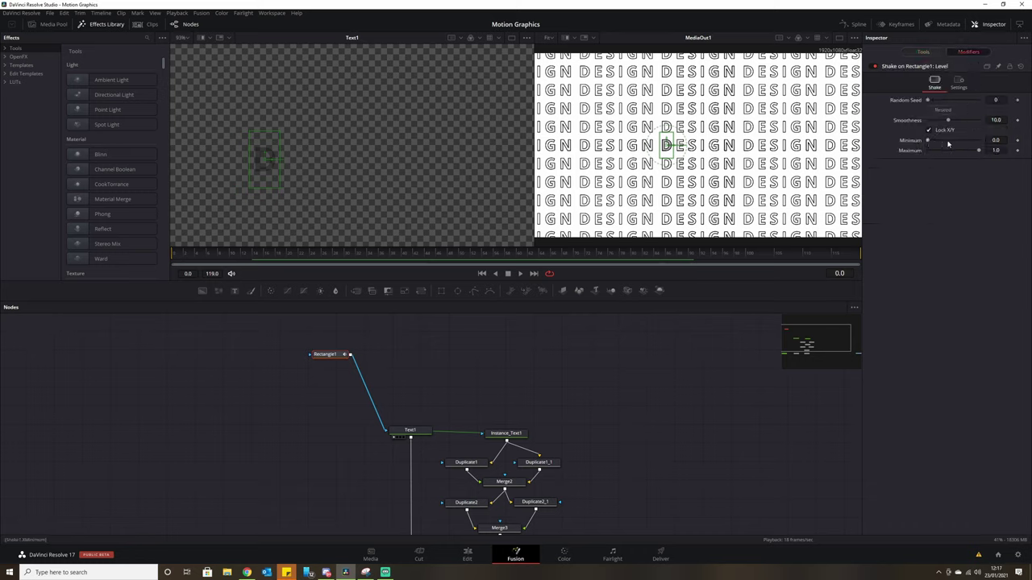
left_click_drag(942, 141, 952, 142)
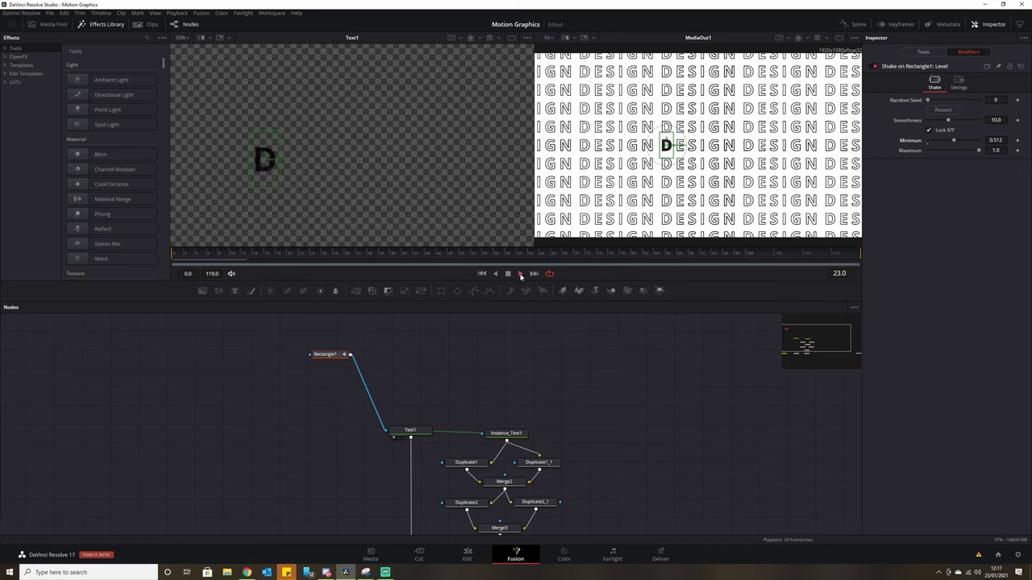
left_click(923, 51)
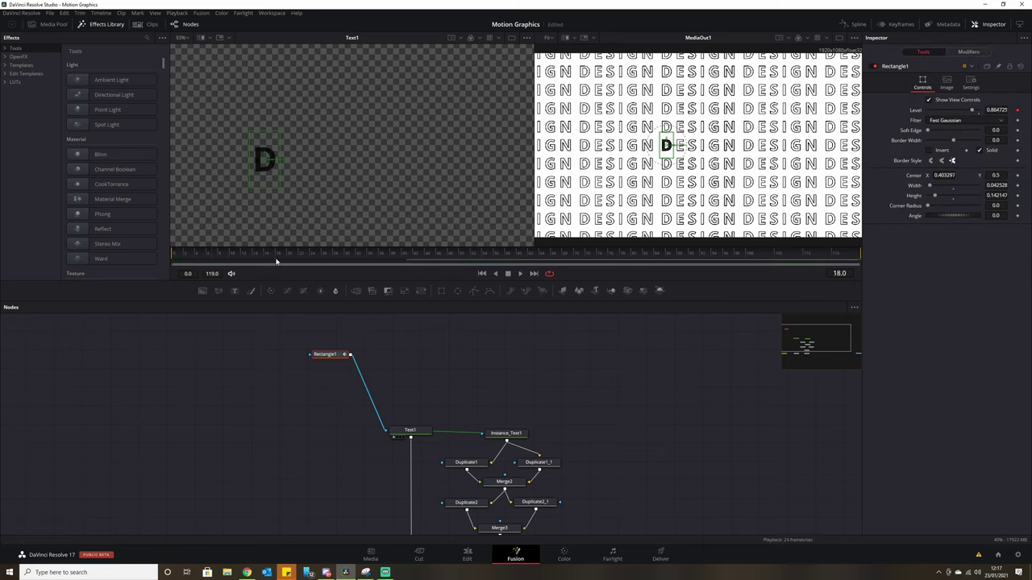
left_click_drag(275, 262, 172, 260)
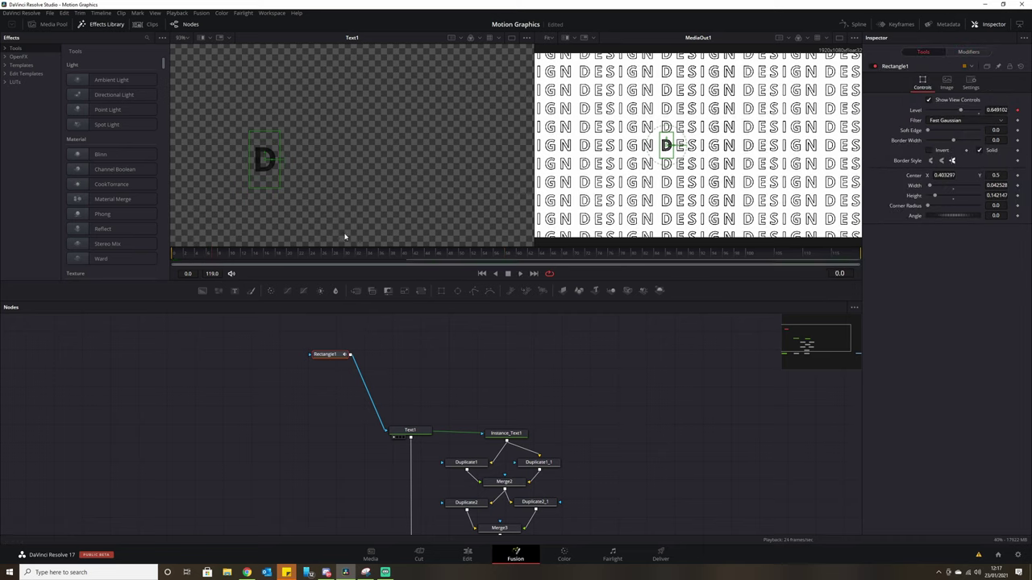
left_click(971, 52)
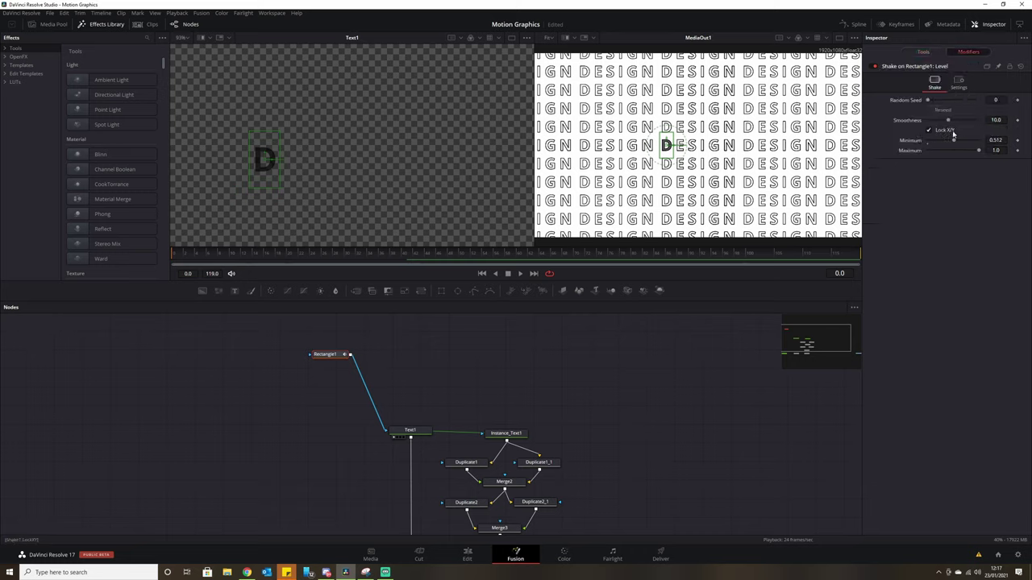
left_click(923, 51)
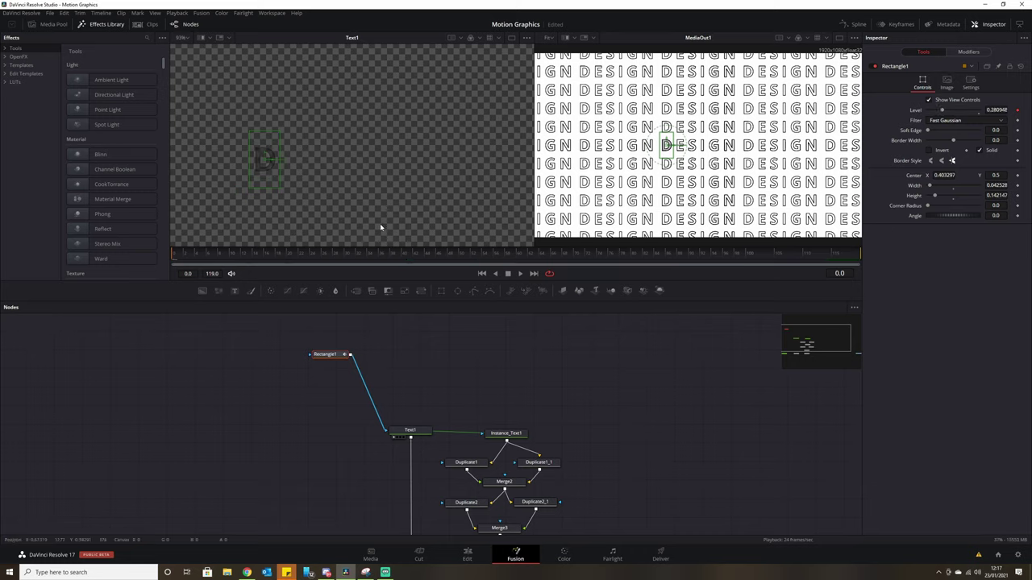
Paste two copies of Rectangle1 into the mask chain and fit them around E at Center X 0.445 and S at 0.483.
left_click_drag(337, 354, 343, 347)
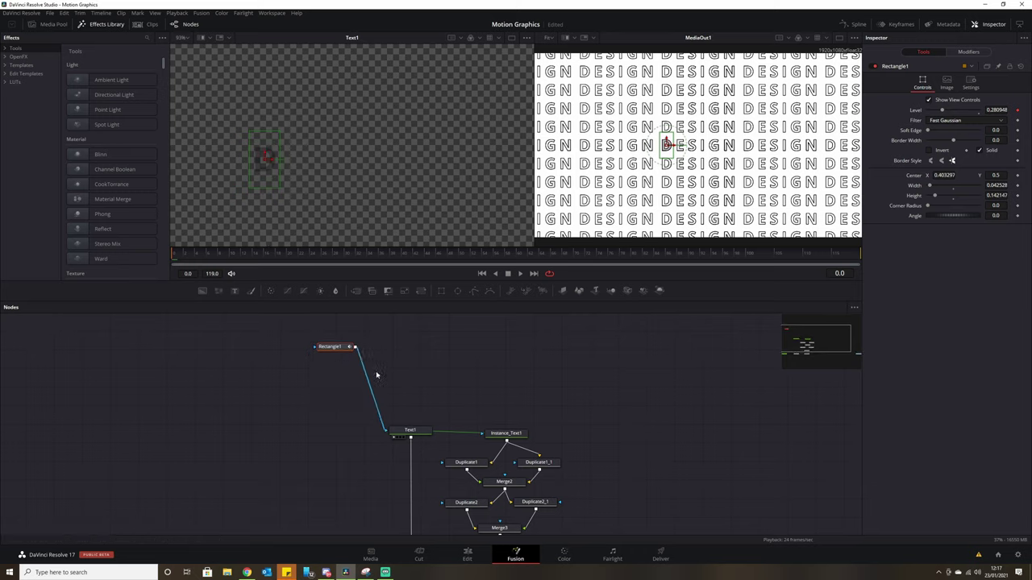
key("ctrl+v")
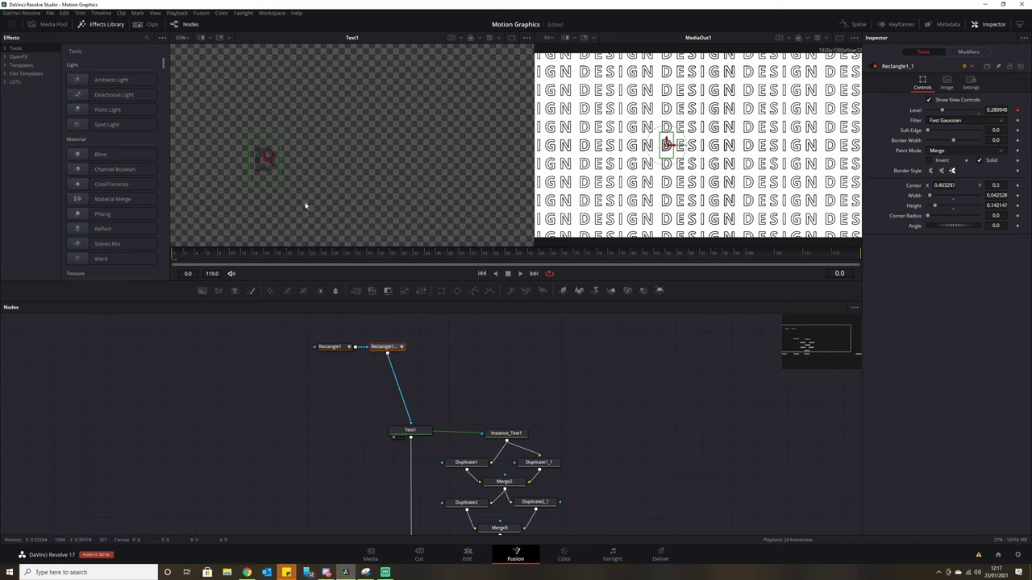
left_click_drag(274, 163, 300, 160)
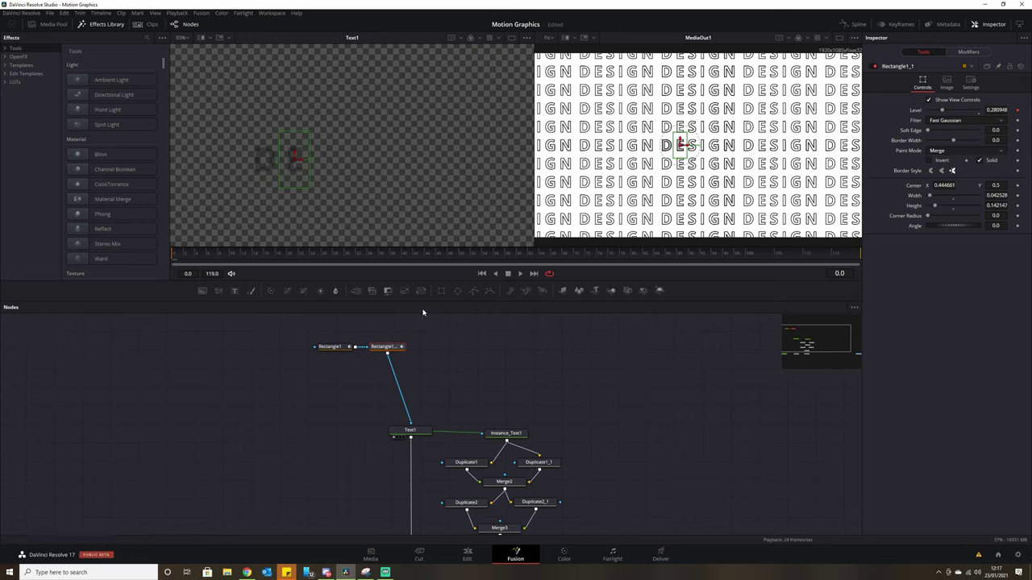
key("ctrl+v")
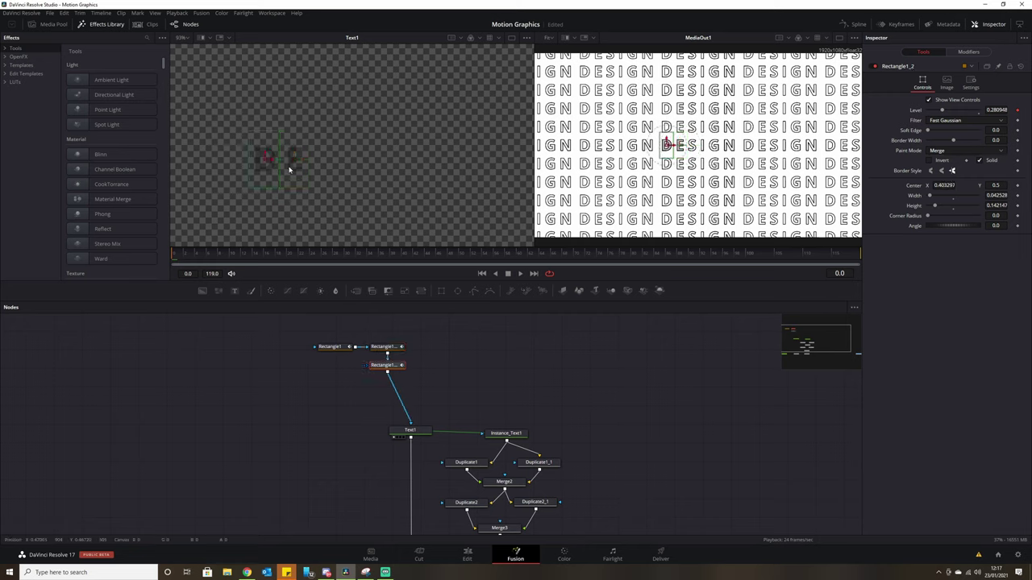
left_click_drag(273, 163, 329, 161)
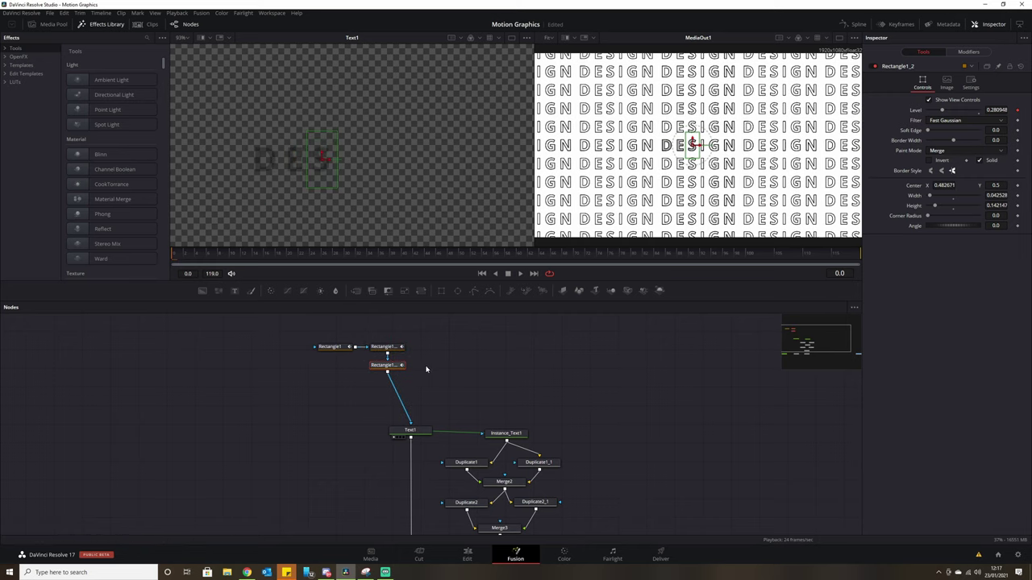
Paste three more mask copies around I (Center X 0.512, narrowed to about 0.029), G (0.551) and N (0.593).
key("ctrl+v")
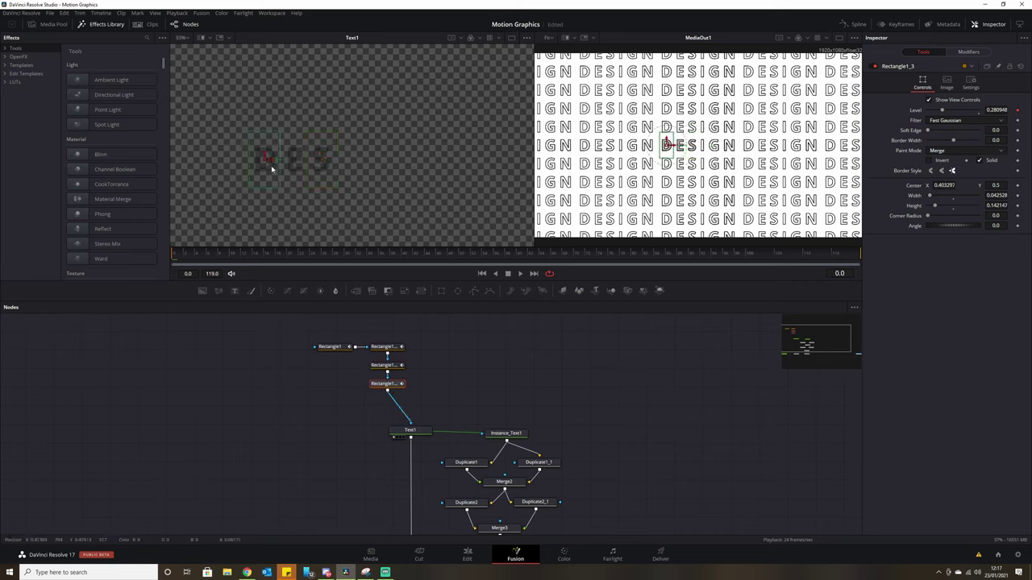
left_click_drag(271, 165, 354, 158)
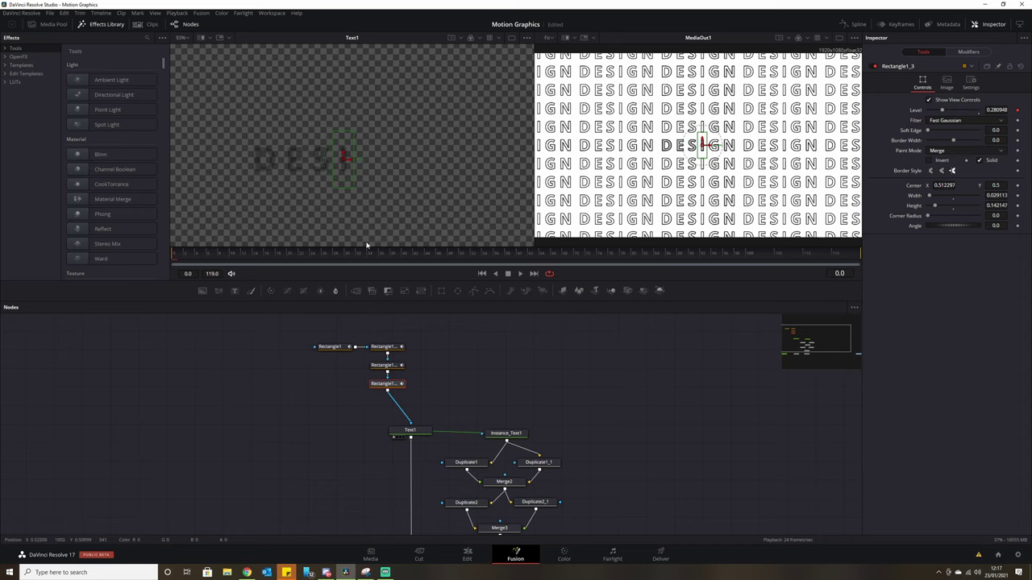
key("ctrl+v")
left_click_drag(271, 158, 379, 162)
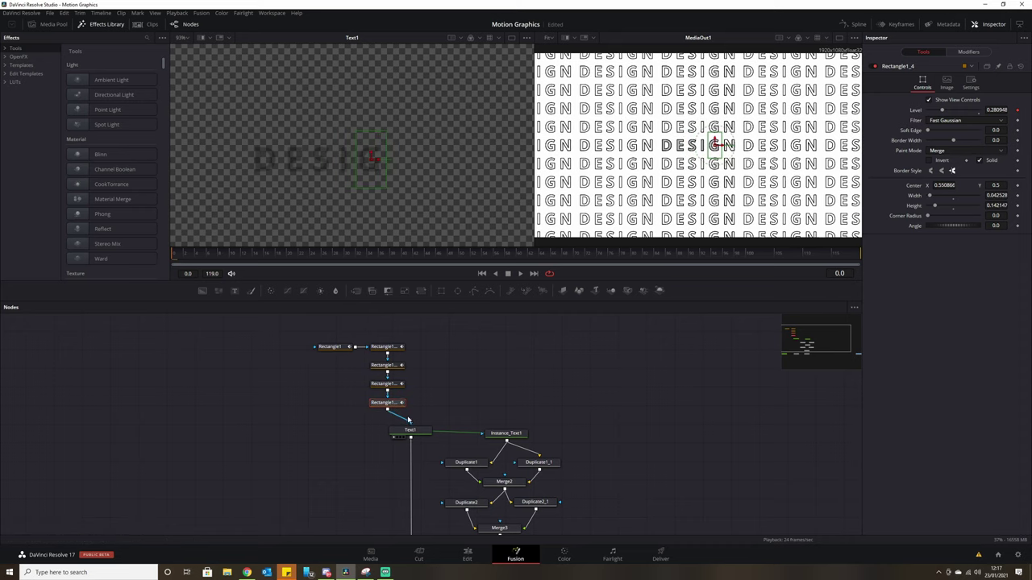
key("ctrl+v")
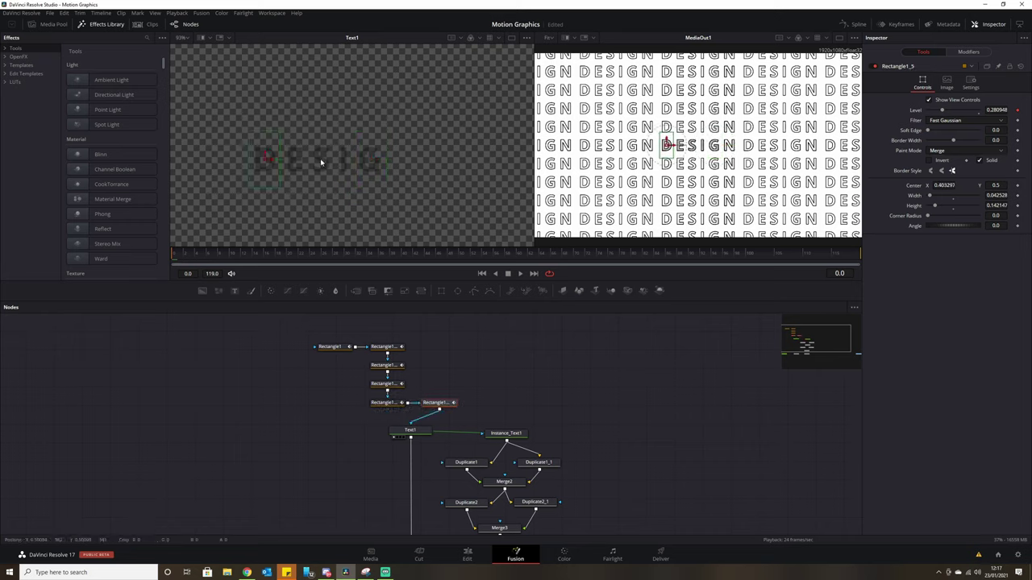
left_click_drag(270, 162, 407, 167)
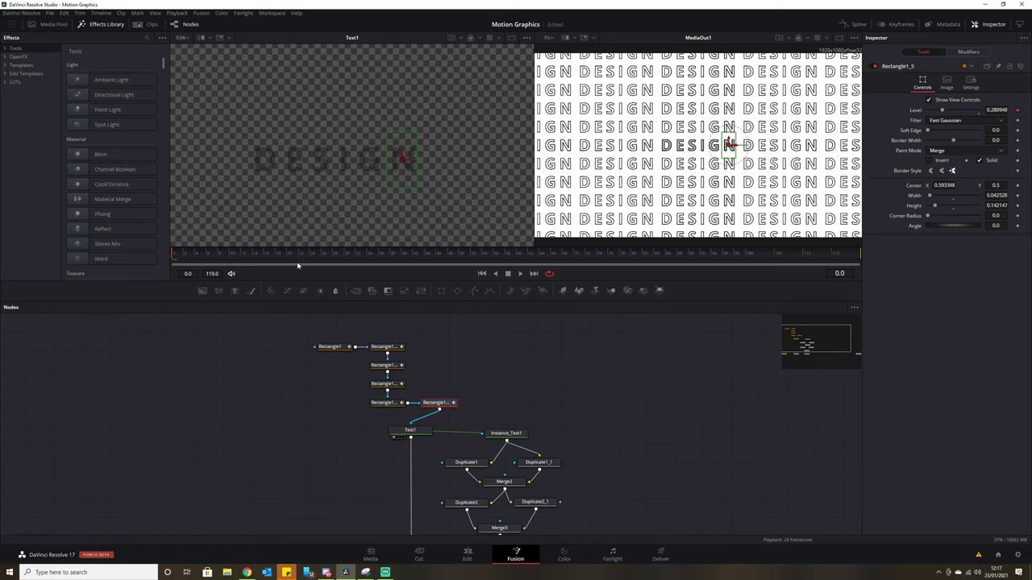
Play the composition to examine how the masked letters flicker together, and return to frame 0.
left_click(520, 274)
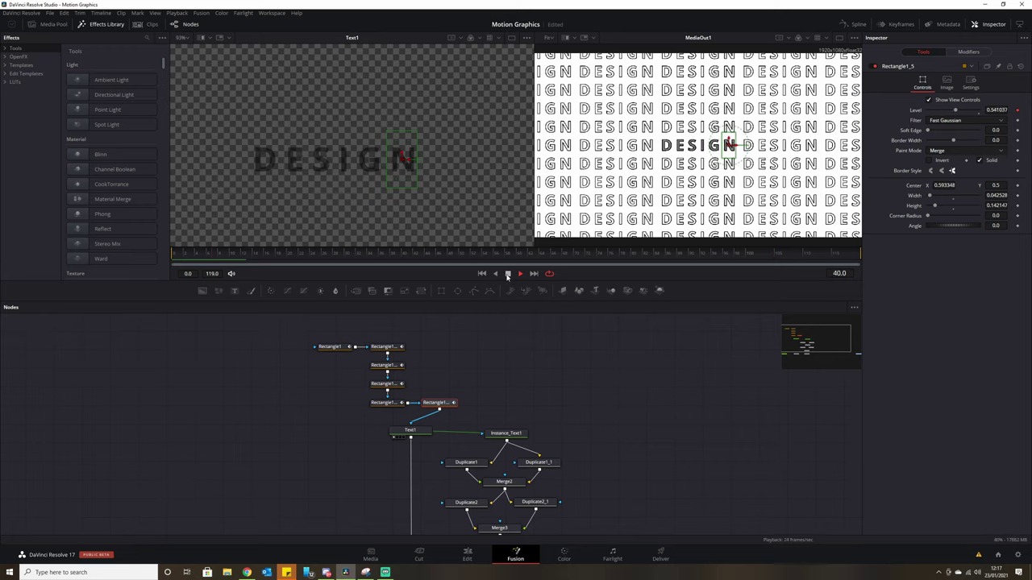
left_click(508, 275)
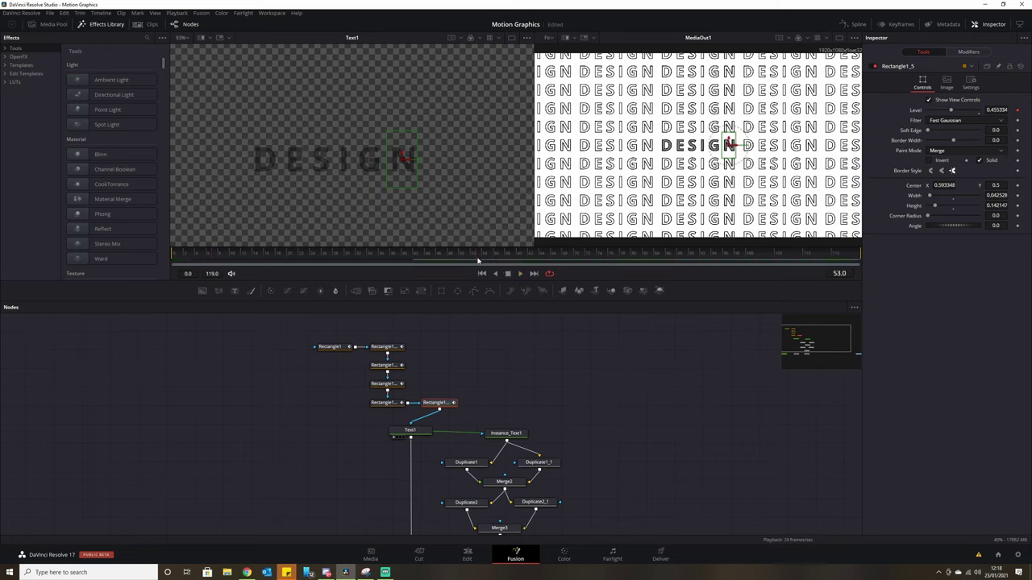
left_click_drag(477, 260, 172, 258)
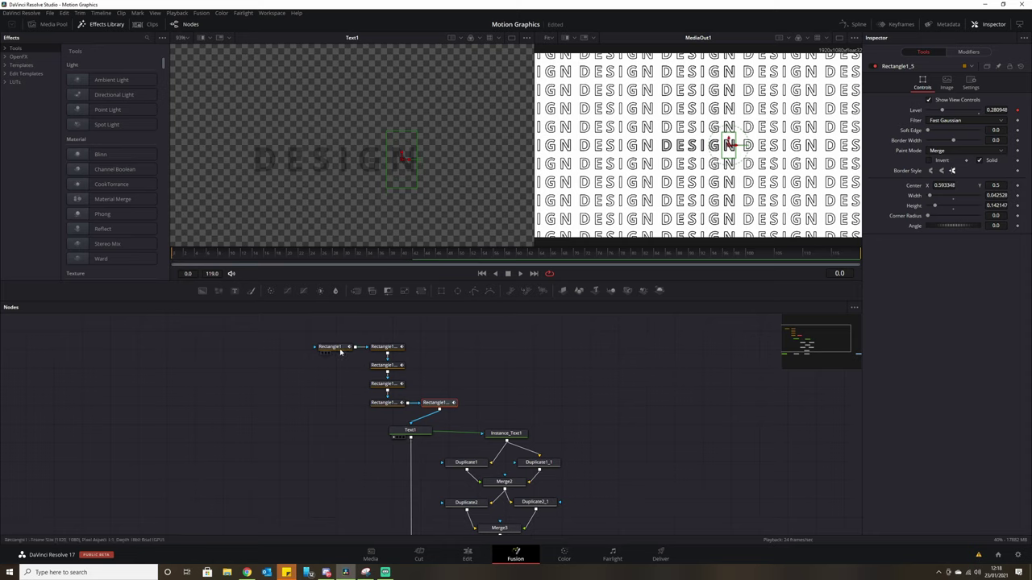
Reseed the Shake modifiers on the Level of the D, E and S masks.
left_click(331, 346)
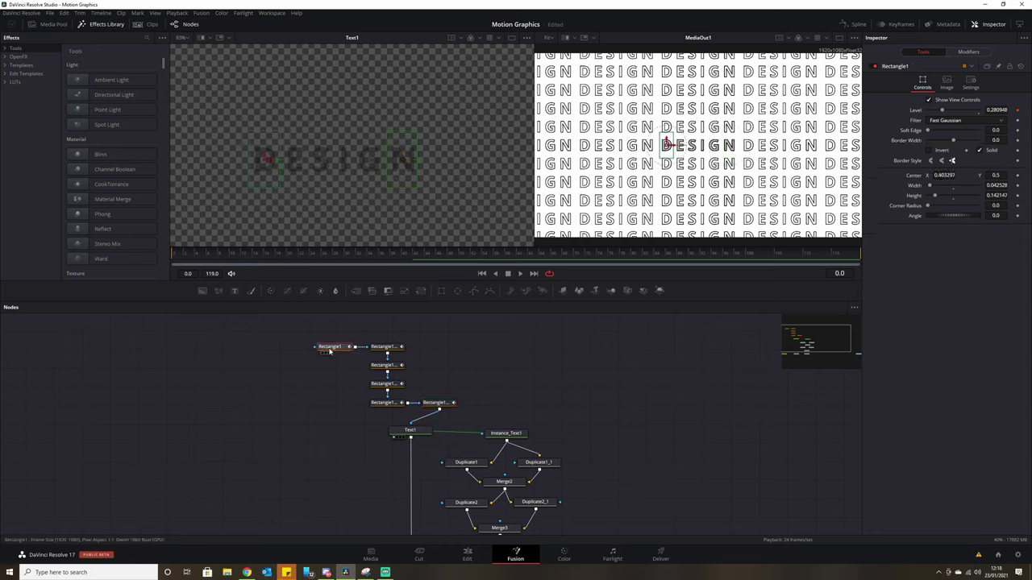
left_click(970, 53)
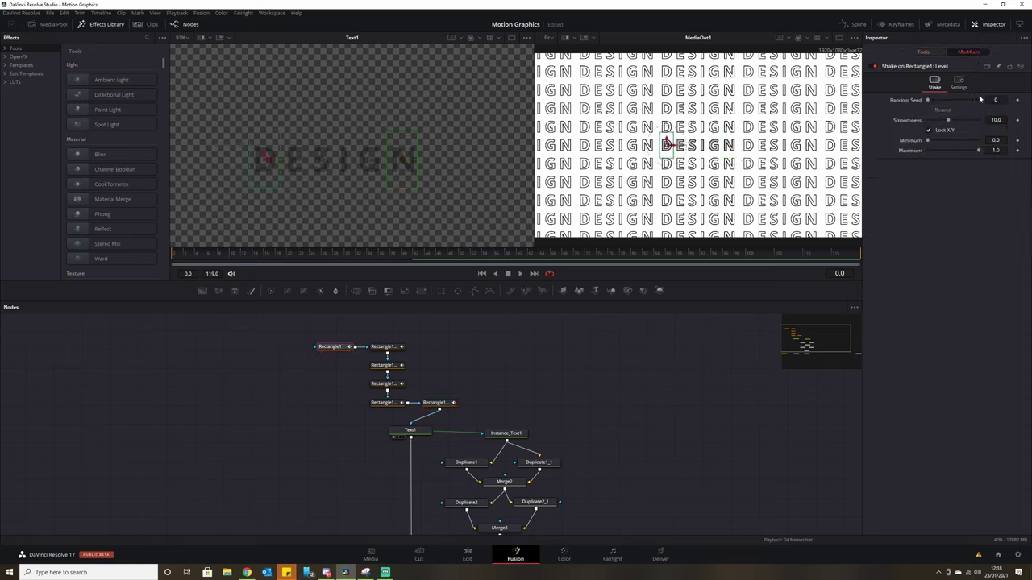
left_click(943, 110)
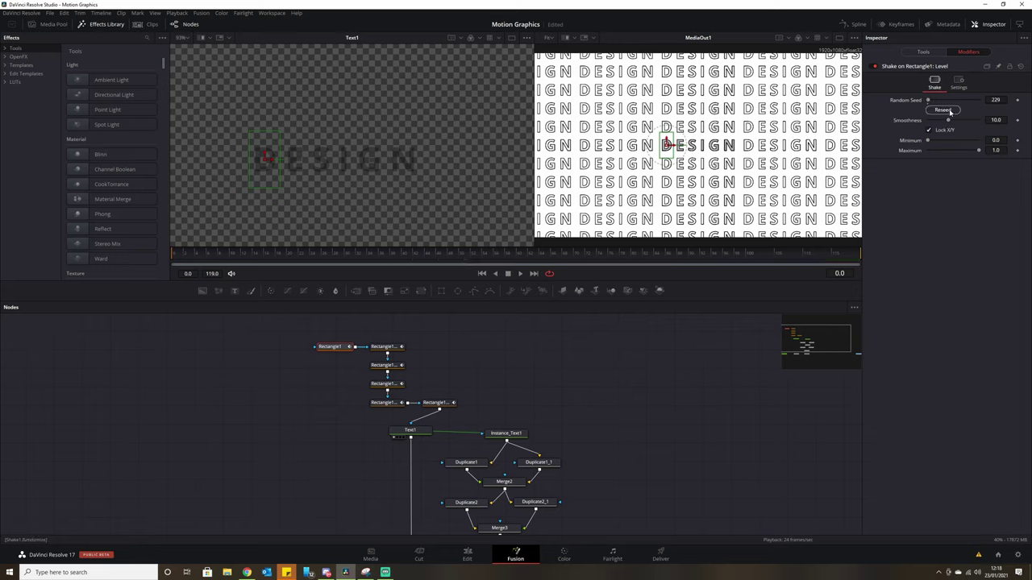
left_click(387, 348)
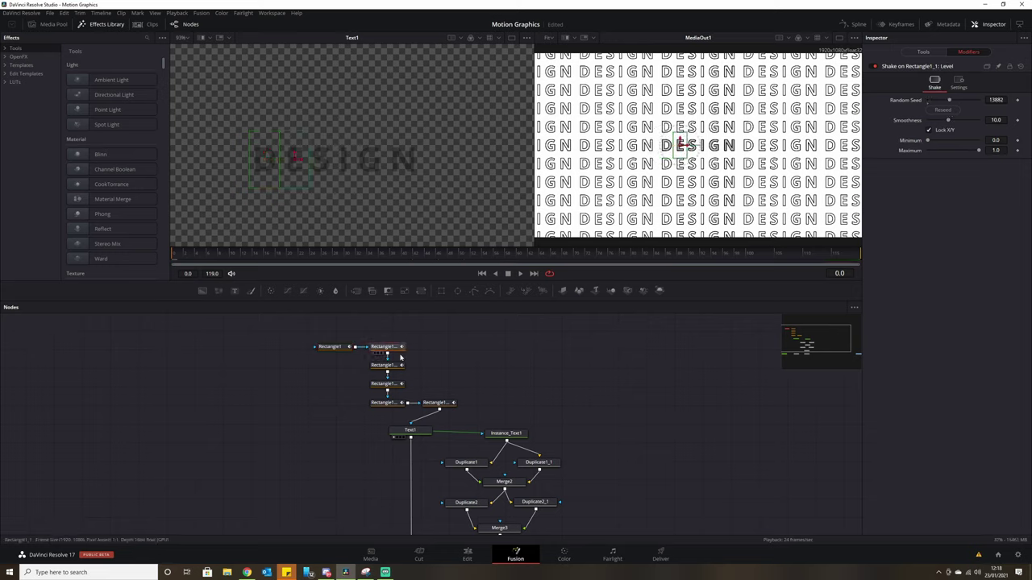
left_click(387, 365)
left_click(943, 109)
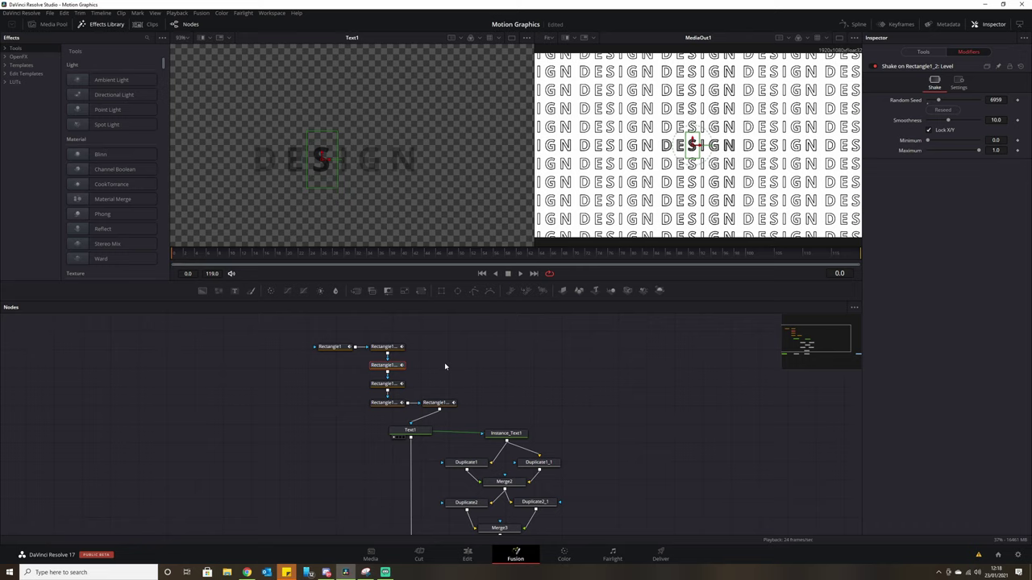
Reseed the Shake modifiers on the I, G and N masks and play the composition.
left_click(385, 383)
left_click(944, 110)
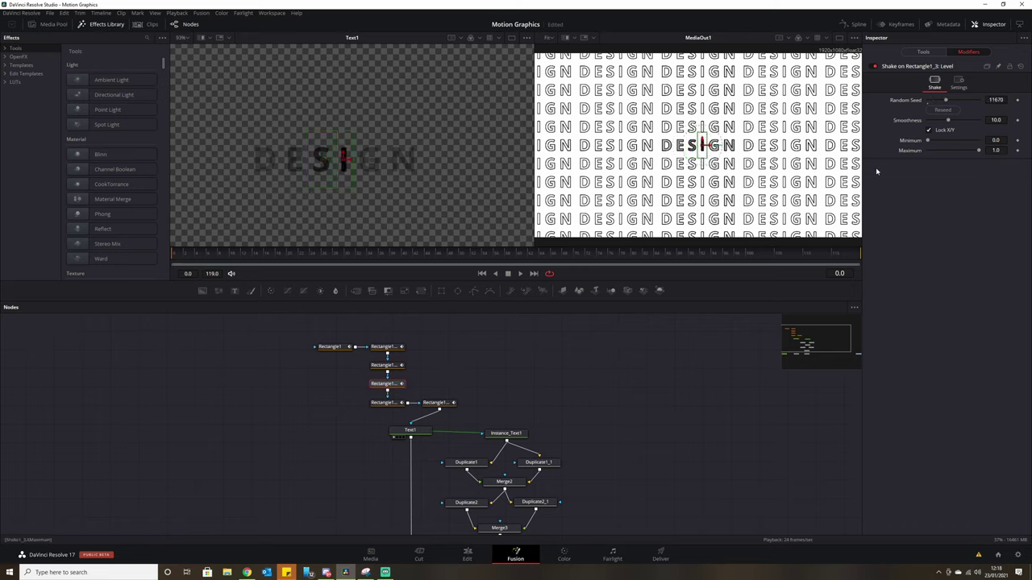
left_click(391, 402)
left_click(943, 110)
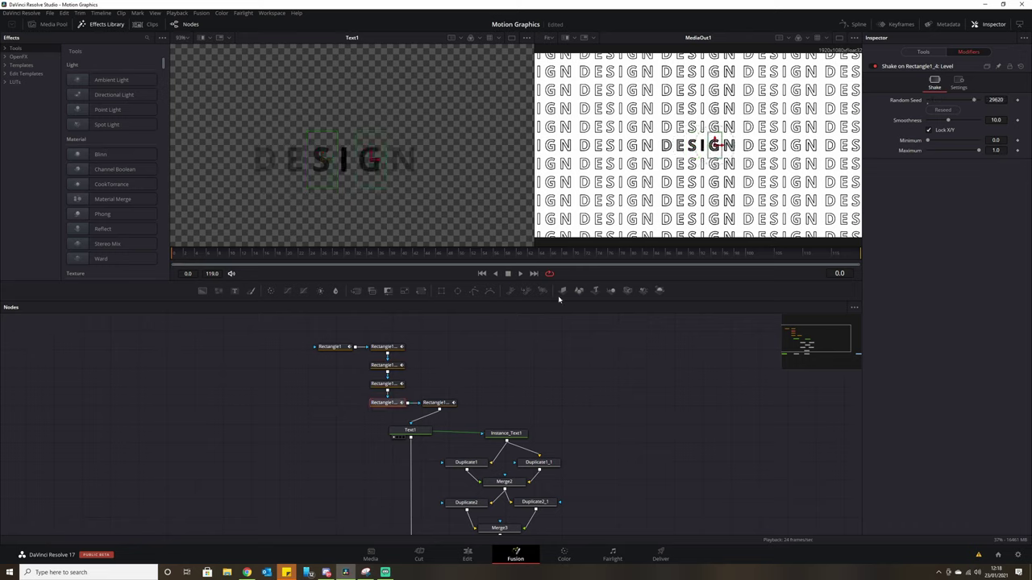
left_click(442, 404)
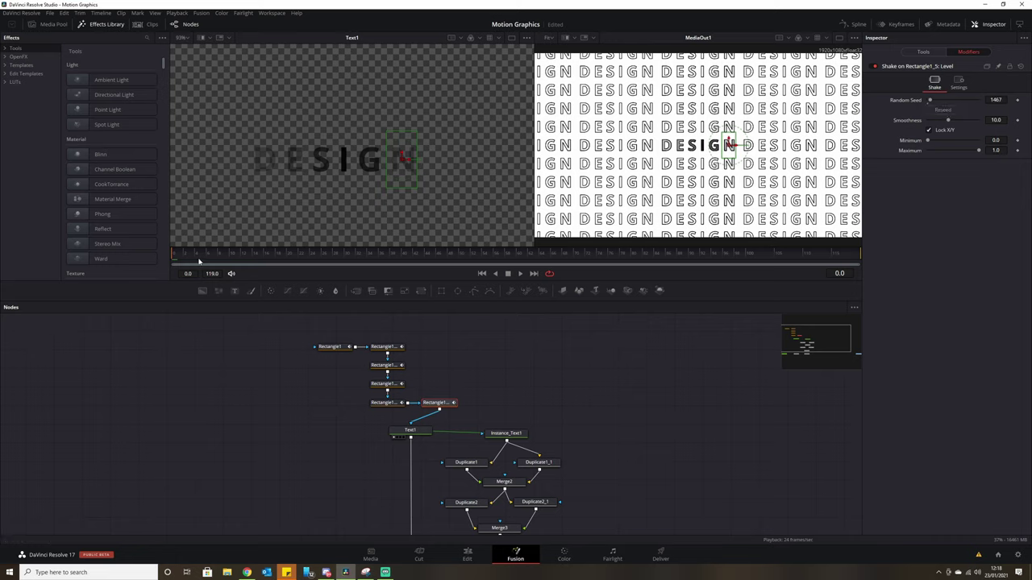
left_click(521, 274)
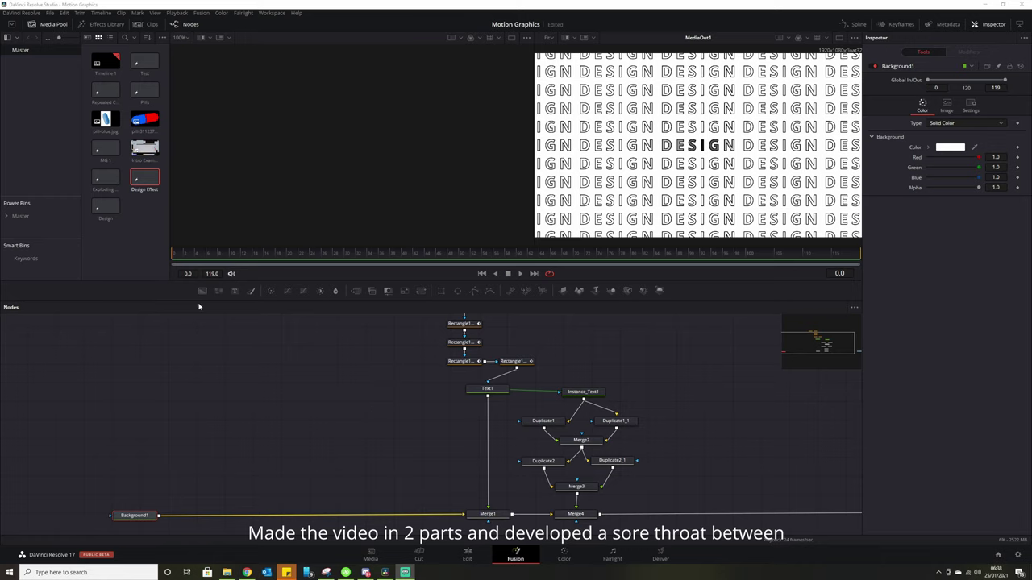
Add a second Background node in empty space and colour it light grey, about 0.827 for red, green and blue.
left_click_drag(202, 291, 325, 415)
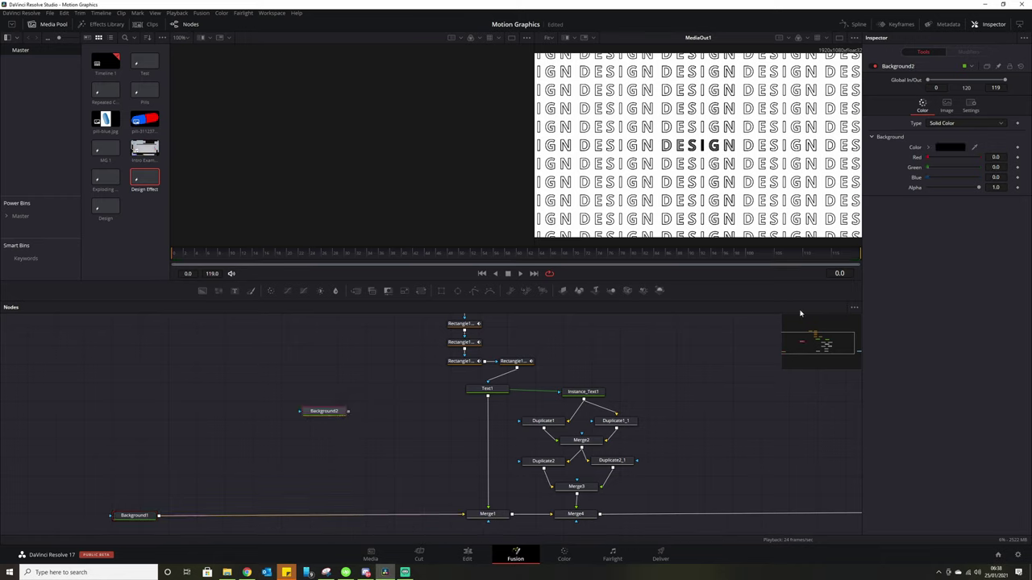
left_click(949, 147)
left_click(606, 230)
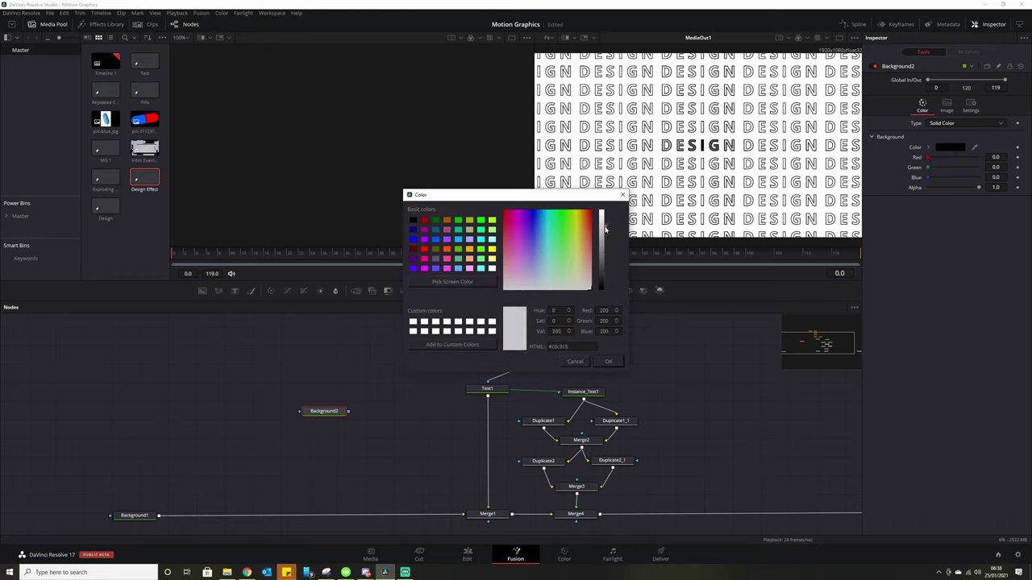
left_click_drag(606, 230, 605, 227)
left_click(609, 362)
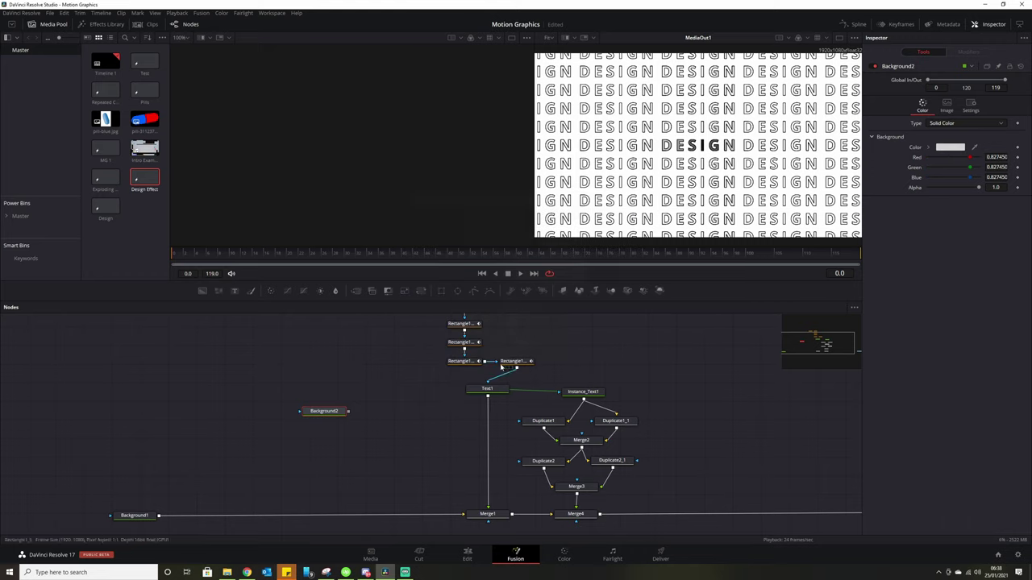
Mask Background2 with a Rectangle stretched to a height of about 1.14, view it, and place the background node closer beneath its mask.
left_click(441, 291)
left_click_drag(328, 397, 326, 378)
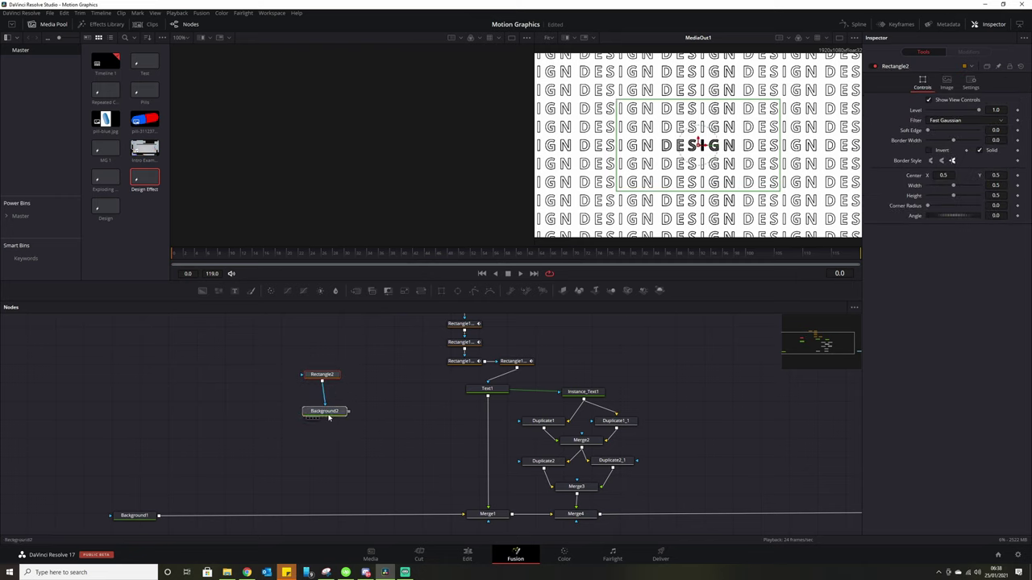
left_click(308, 418)
scroll(376, 212, "down", 2)
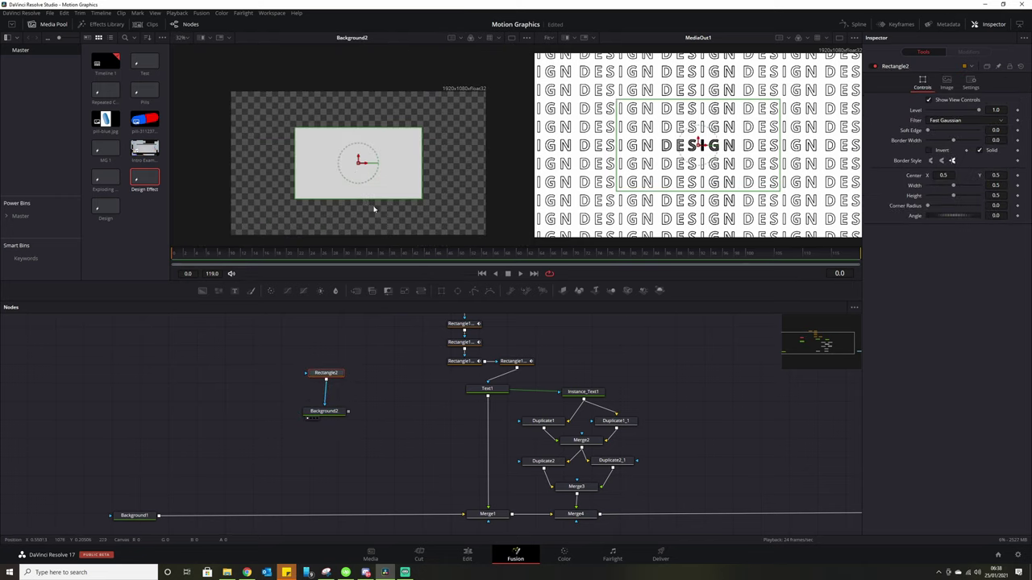
left_click_drag(365, 199, 371, 244)
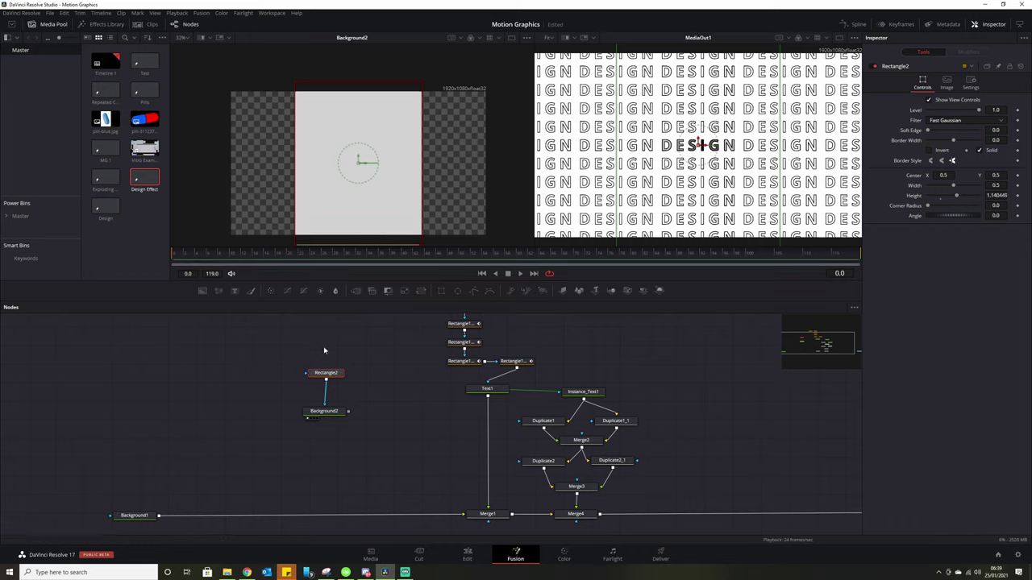
left_click_drag(333, 413, 334, 406)
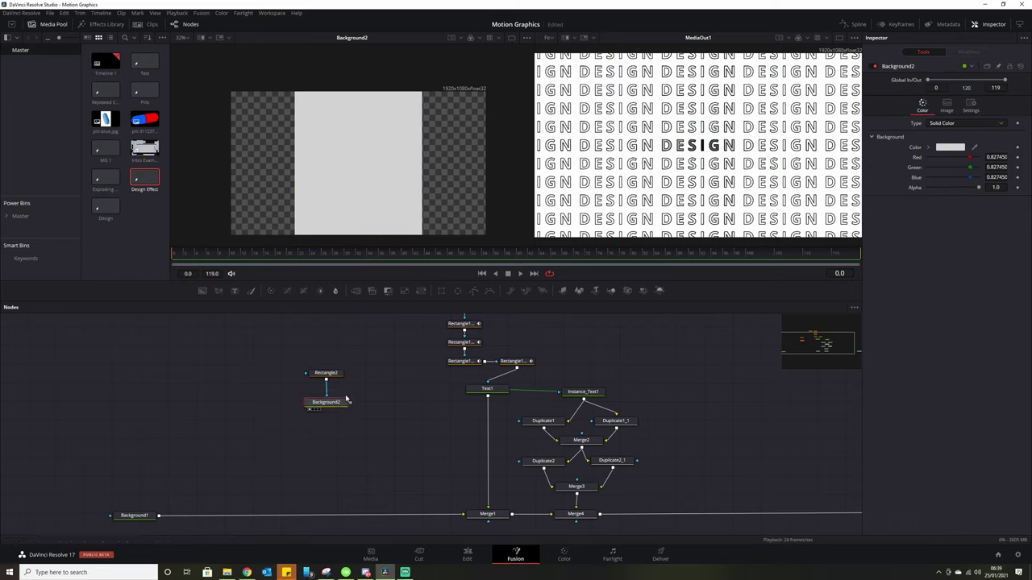
Add a Transform node after Background2 and merge its output over Background1 ahead of Merge1.
left_click(421, 291)
left_click_drag(403, 407, 159, 518)
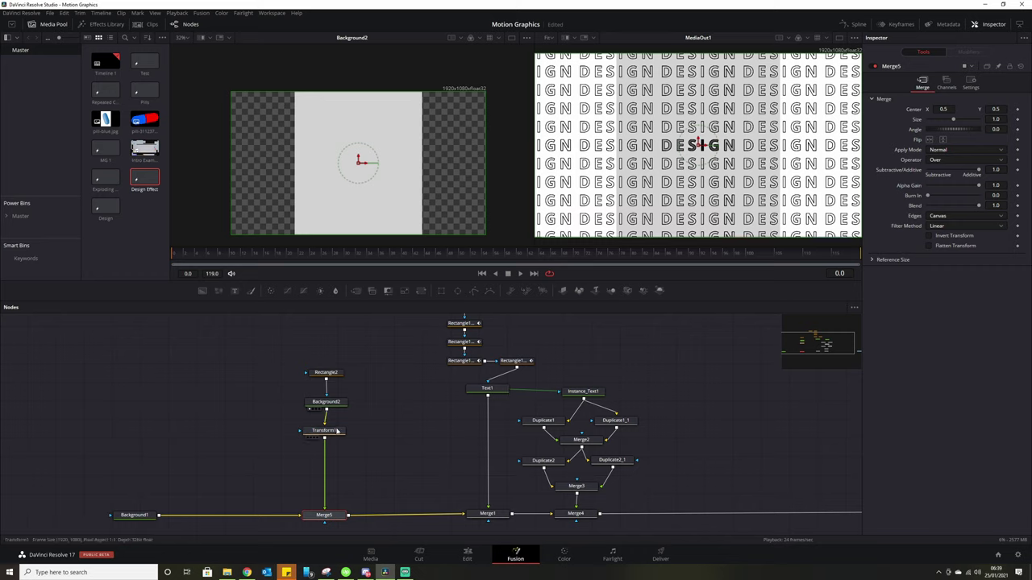
left_click_drag(336, 433, 337, 439)
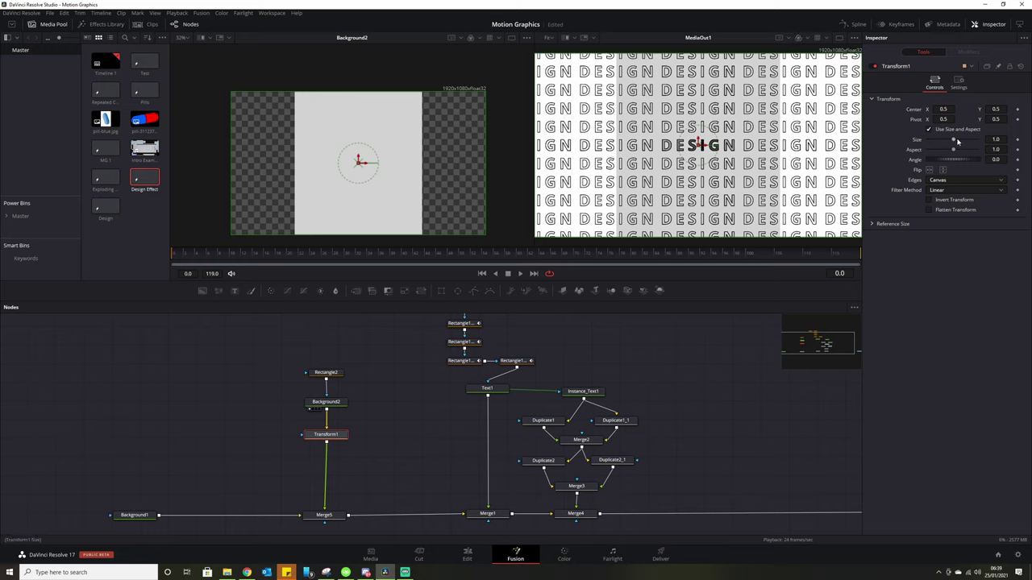
Set Transform1's size to 0.25 and its edges to Wrap.
left_click_drag(958, 141, 937, 147)
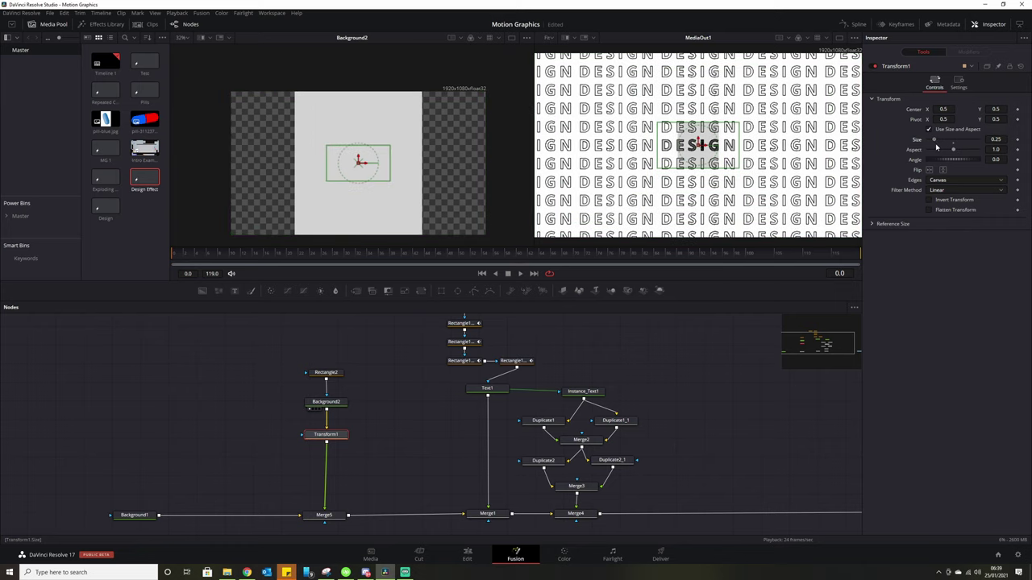
left_click(955, 184)
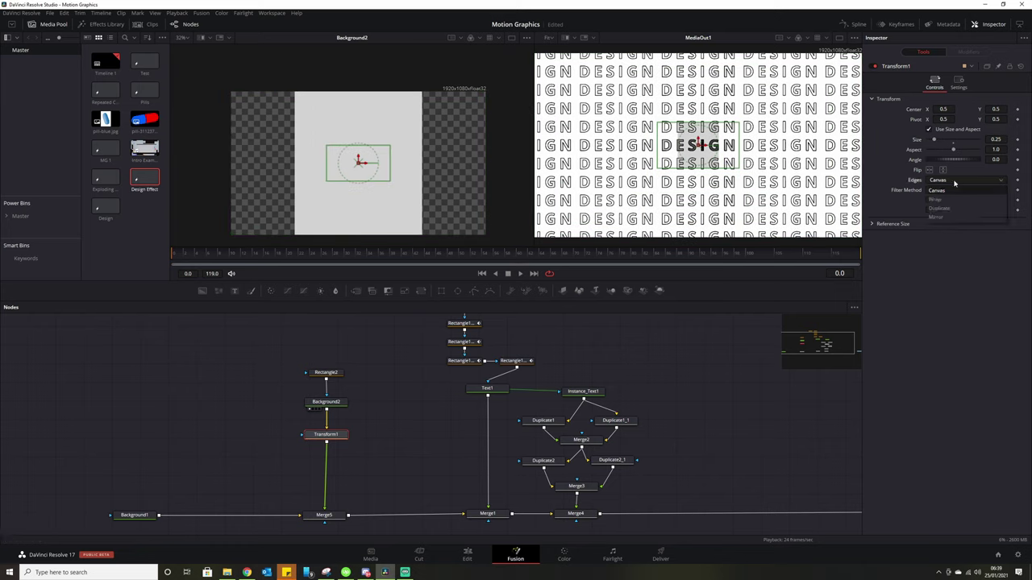
left_click(955, 195)
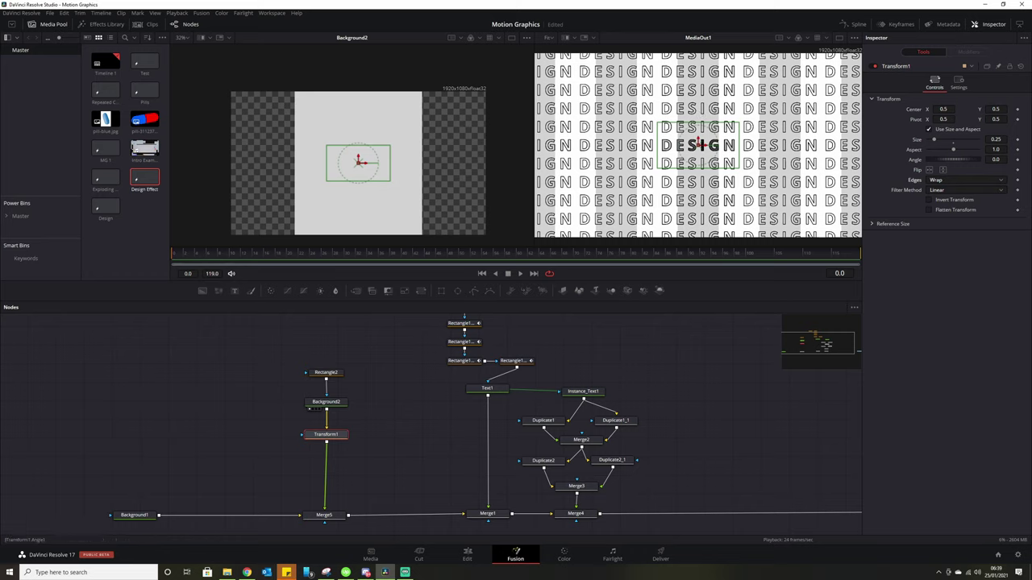
Rotate the grey stripes by setting Transform1's angle to -45.
left_click_drag(962, 163, 941, 163)
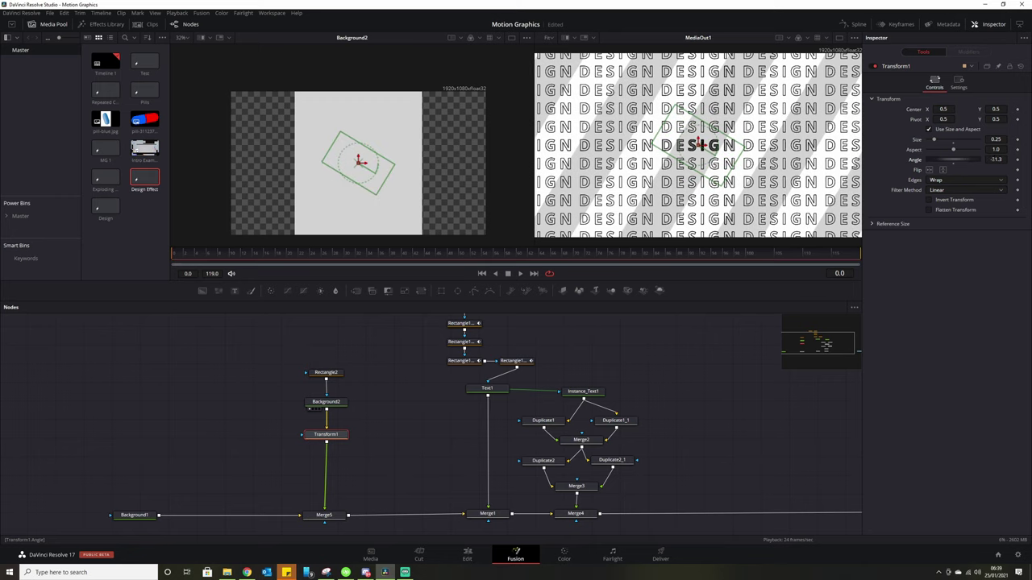
double_click(996, 160)
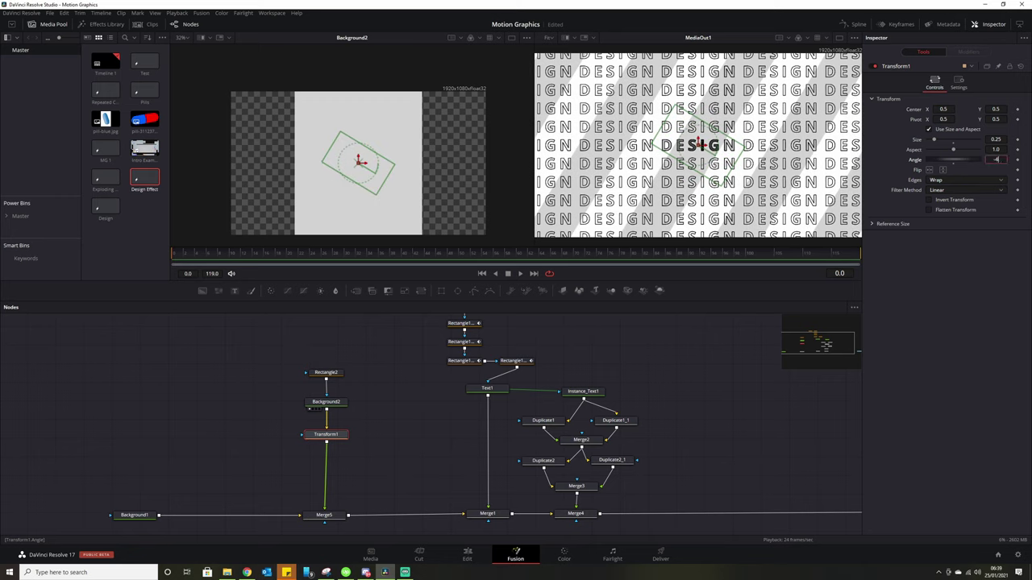
type("-45")
key("Tab")
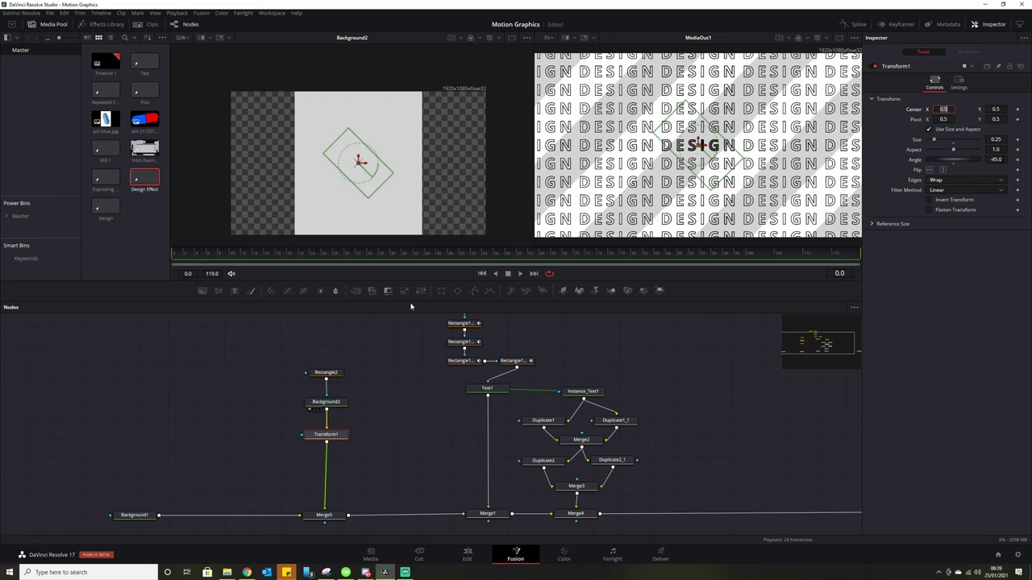
Reduce Transform1's size to 0.11 and widen the Rectangle2 mask to about 0.64.
left_click_drag(934, 143, 929, 142)
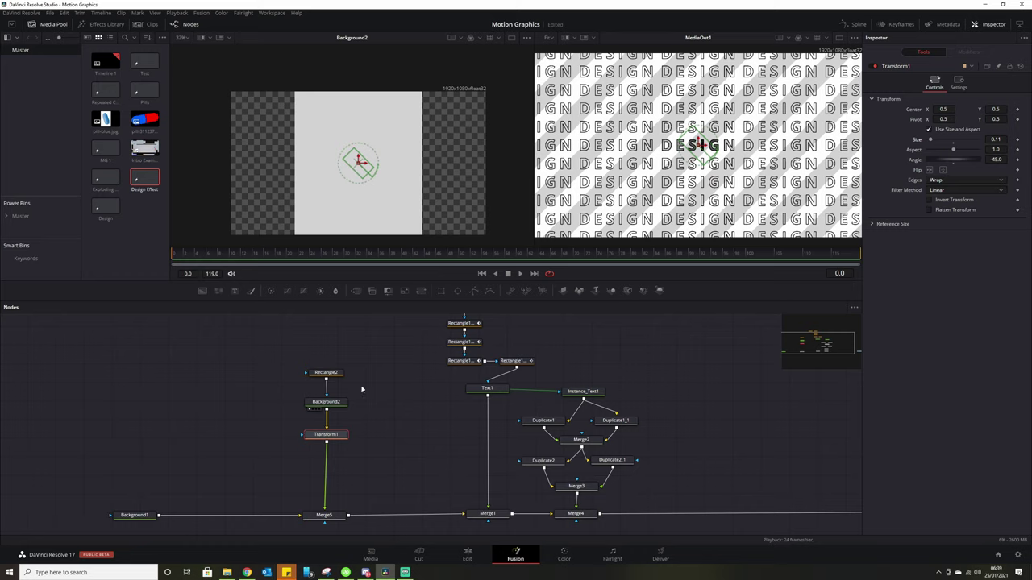
left_click(336, 376)
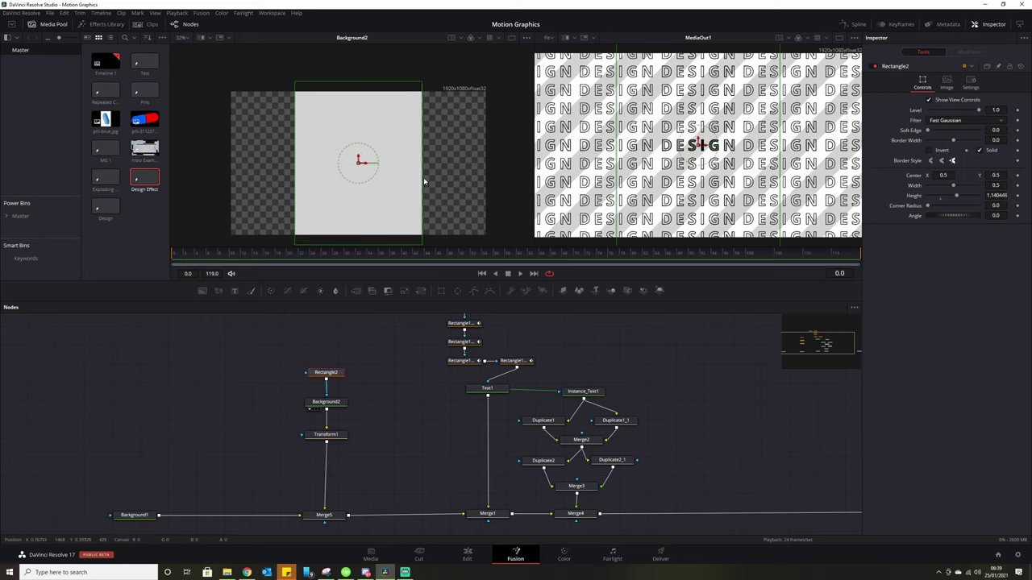
mouse_move(424, 177)
left_mouse_down()
mouse_move(457, 179)
mouse_move(410, 180)
mouse_move(453, 181)
mouse_move(417, 179)
mouse_move(453, 181)
mouse_move(439, 179)
left_mouse_up()
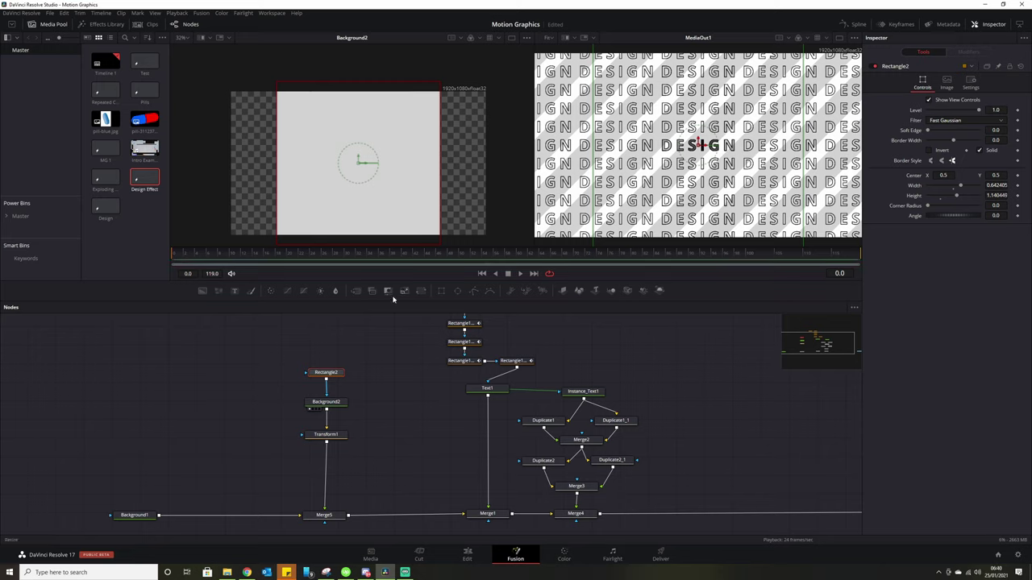
Keyframe Transform1's center at frame 0, and at frame 119 move it horizontally to about X 1.46.
left_click(325, 435)
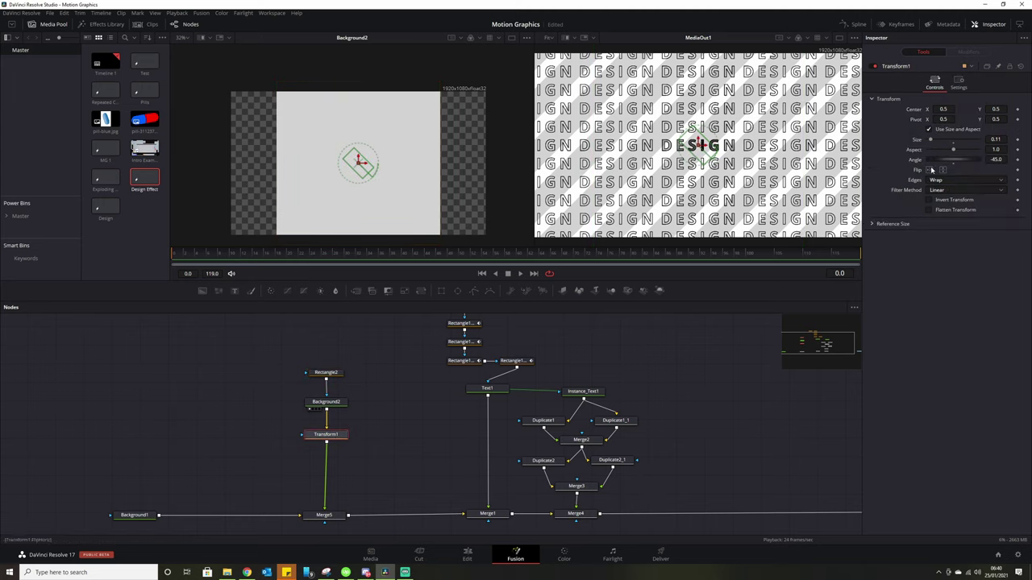
left_click(1018, 109)
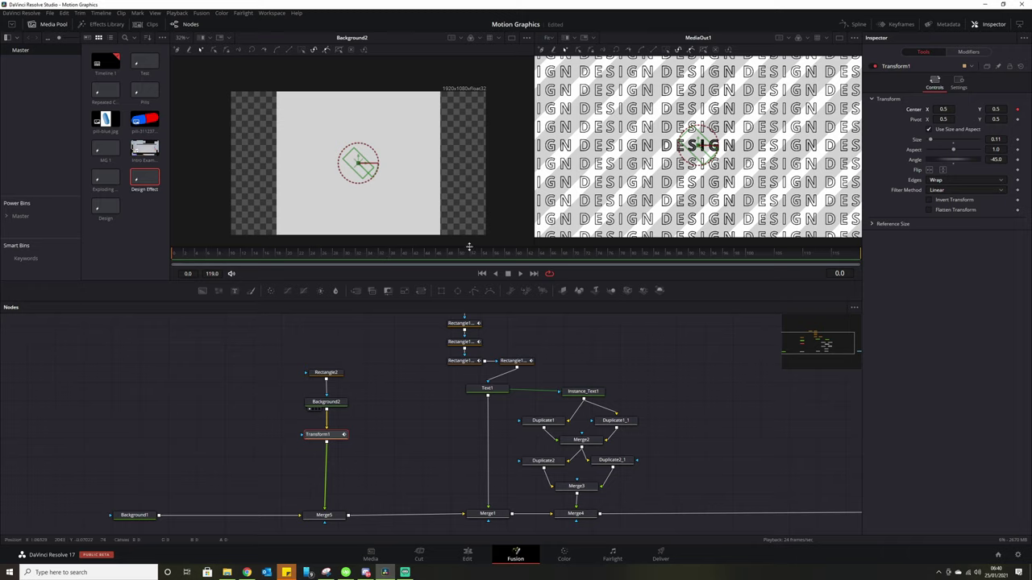
left_click(534, 274)
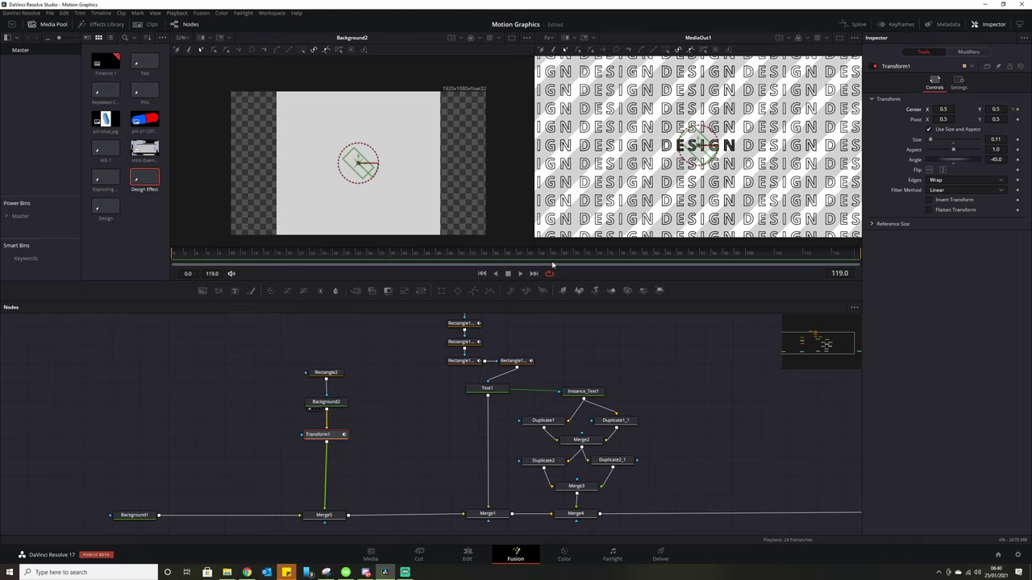
left_click_drag(409, 179, 513, 159)
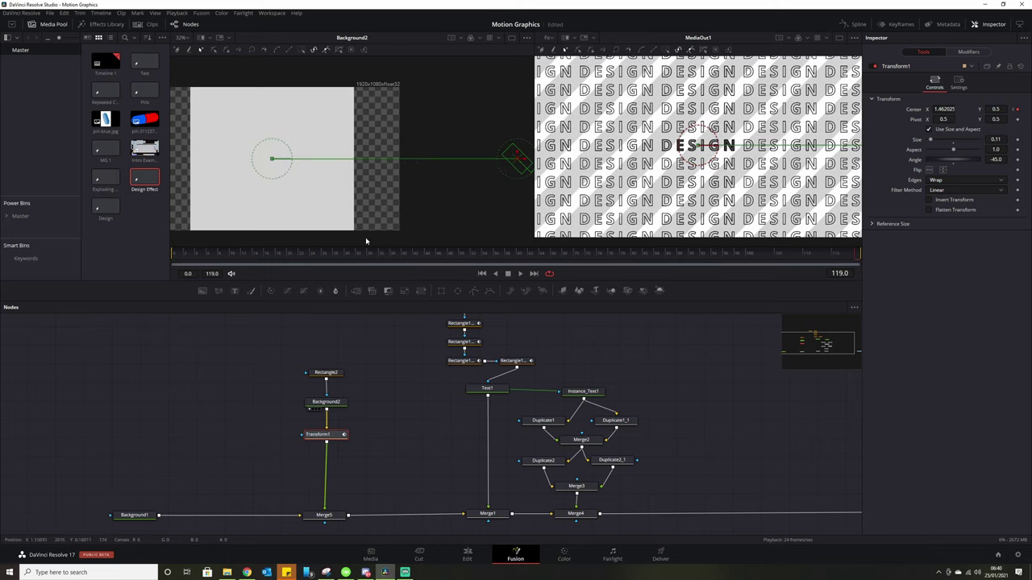
Play the stripe animation from the start, stop it, and return to frame 0.
left_click(480, 274)
left_click(518, 274)
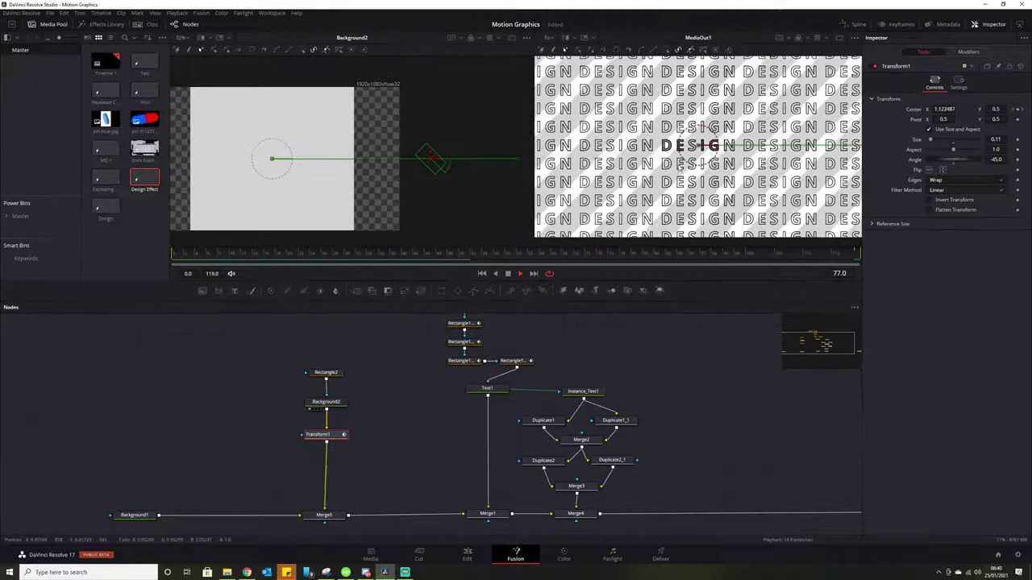
left_click(508, 273)
left_click_drag(208, 255, 172, 257)
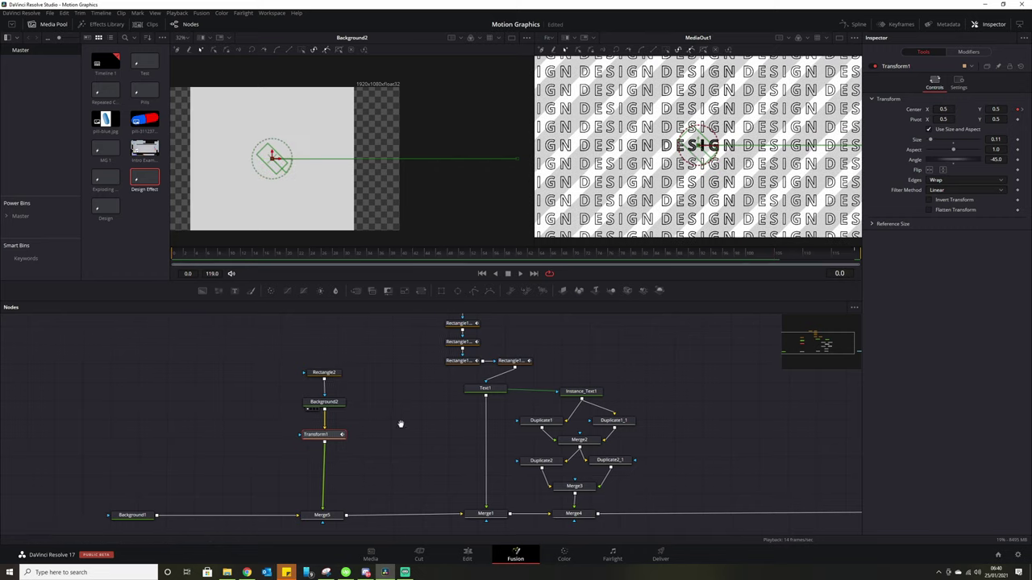
Move Rectangle2, Background2, Transform1 and Merge5 together closer to Background1, leaving free space before Merge1.
left_click_drag(398, 424, 350, 432)
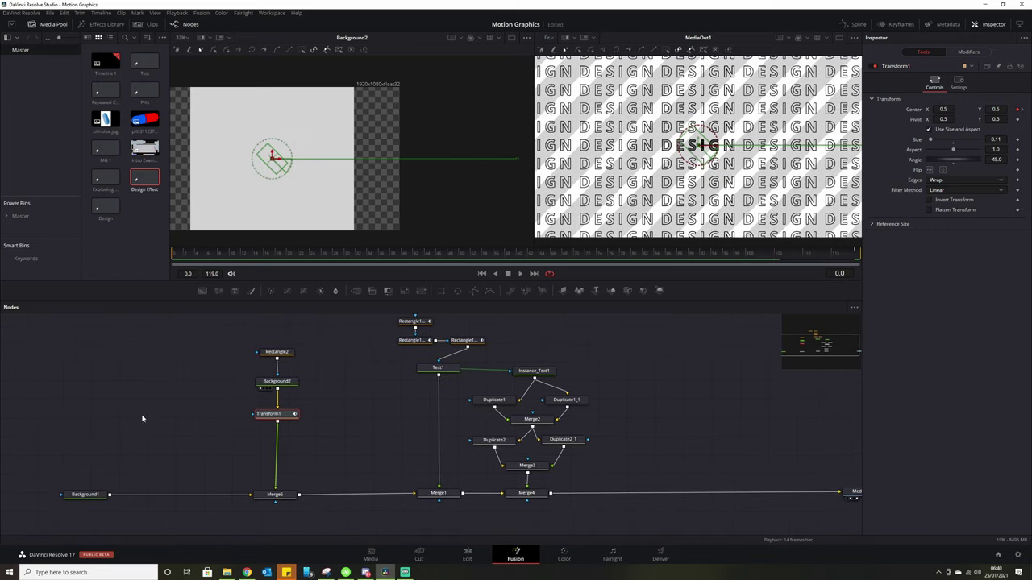
left_click_drag(184, 329, 183, 502)
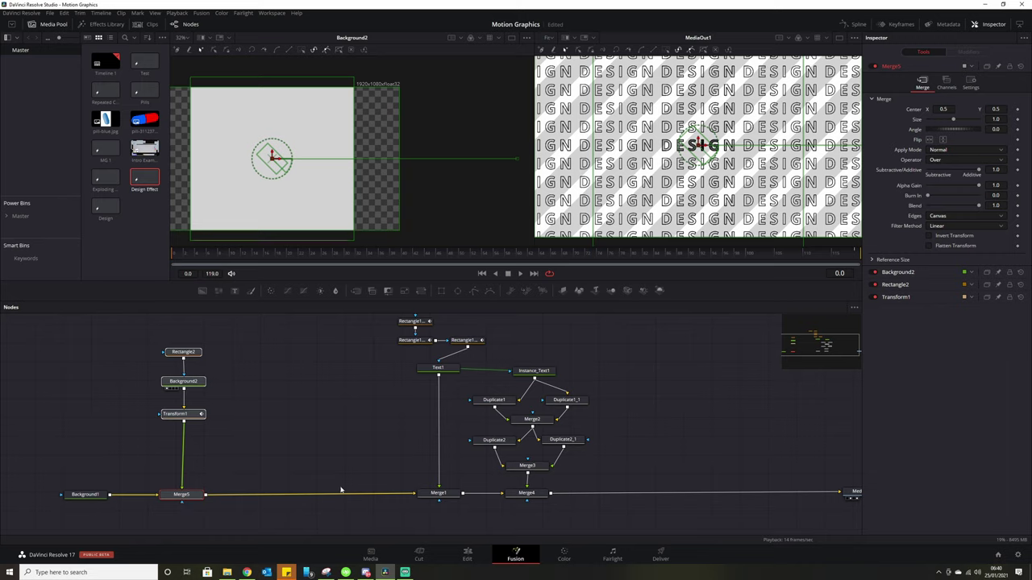
left_click(336, 416)
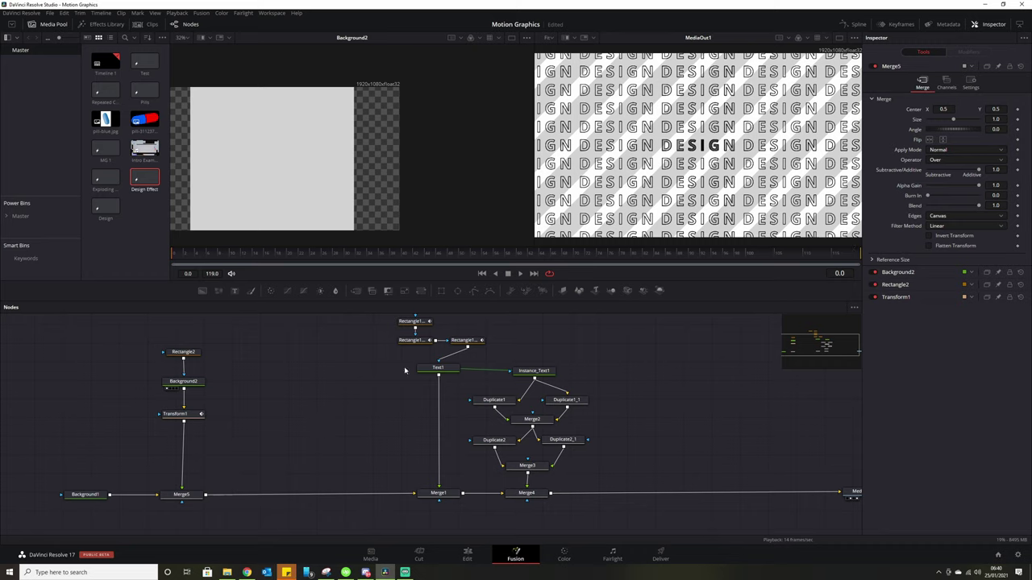
Merge a new Background node after Merge5, mask it with a BSpline, and place the spline node above it.
left_click_drag(375, 360, 399, 366)
left_click_drag(202, 291, 252, 495)
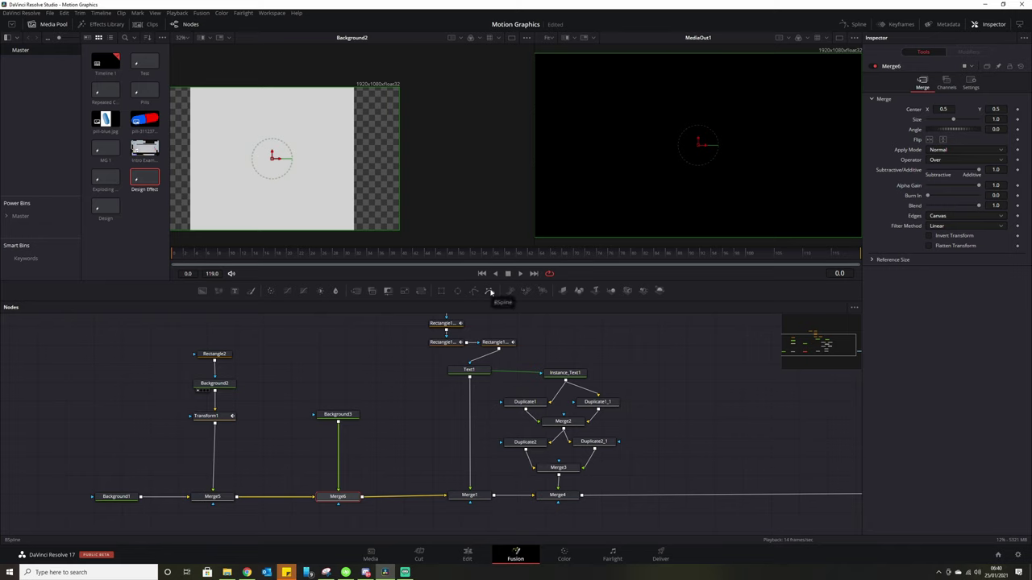
left_click_drag(491, 292, 337, 414)
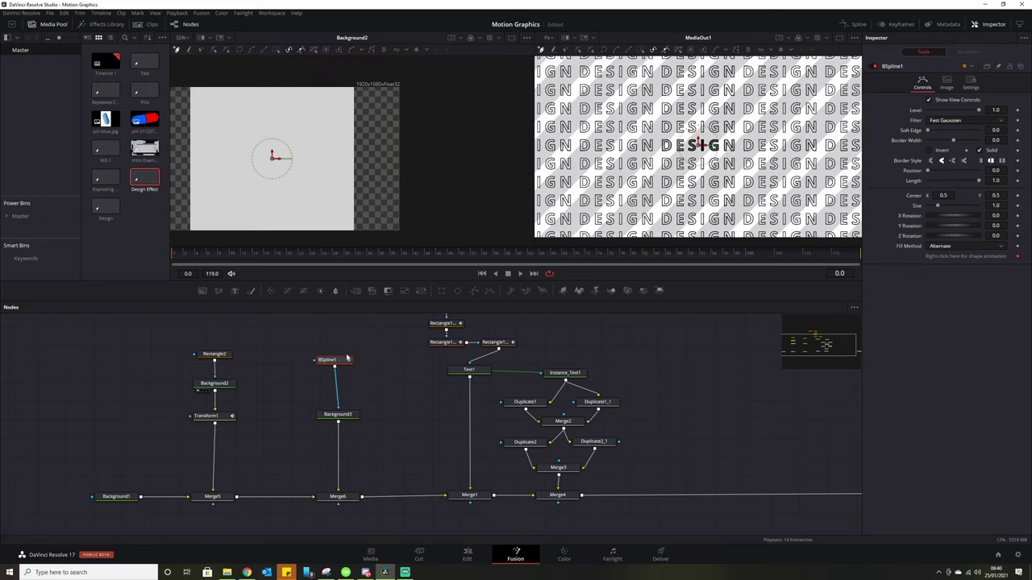
left_click_drag(334, 364, 320, 359)
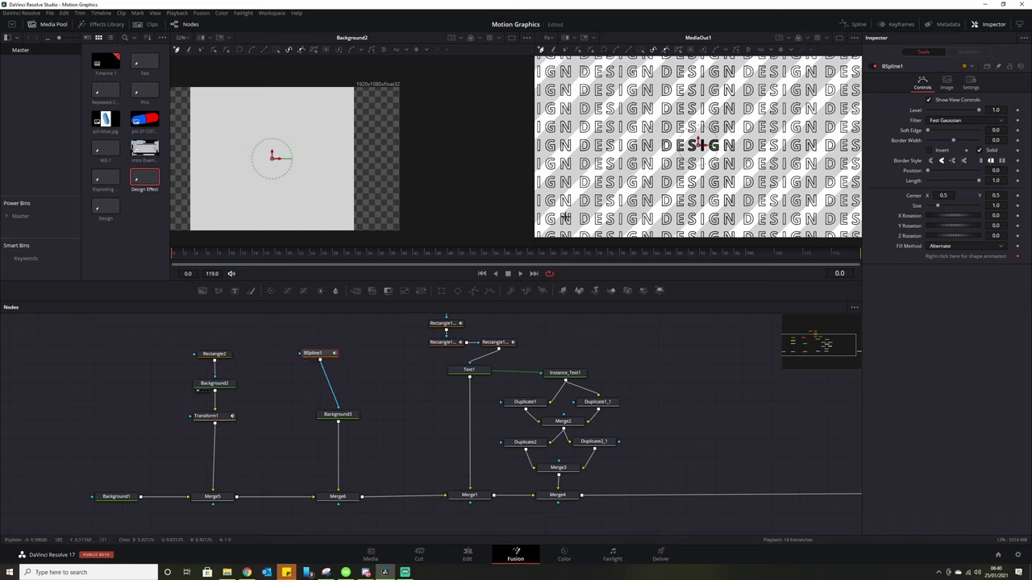
Draw an open, looping B-spline path that swirls across the whole output frame and ends near its upper-right corner.
left_click(576, 111)
left_click(714, 71)
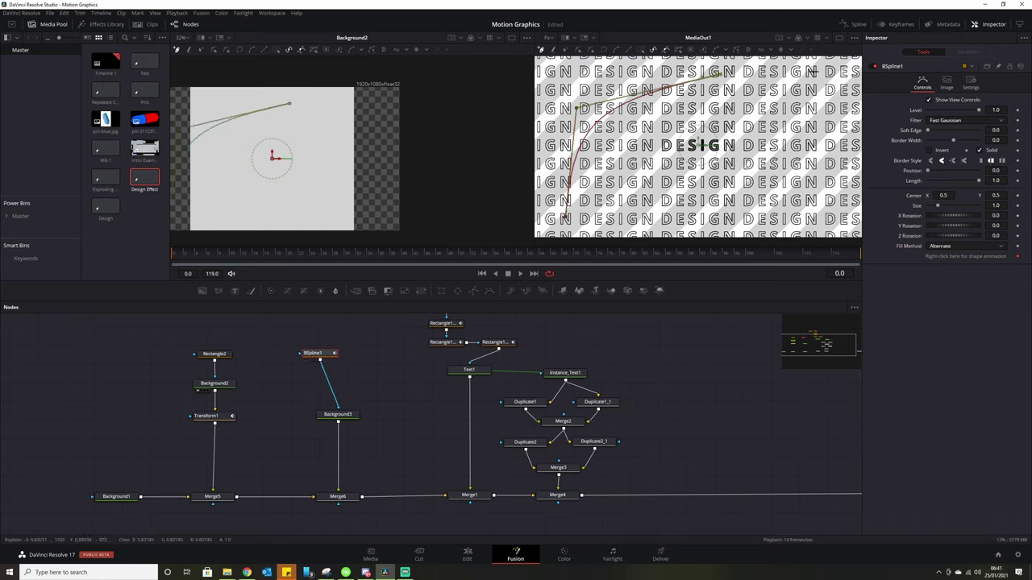
left_click(814, 71)
left_click(833, 164)
left_click(794, 212)
left_click(626, 205)
left_click(766, 165)
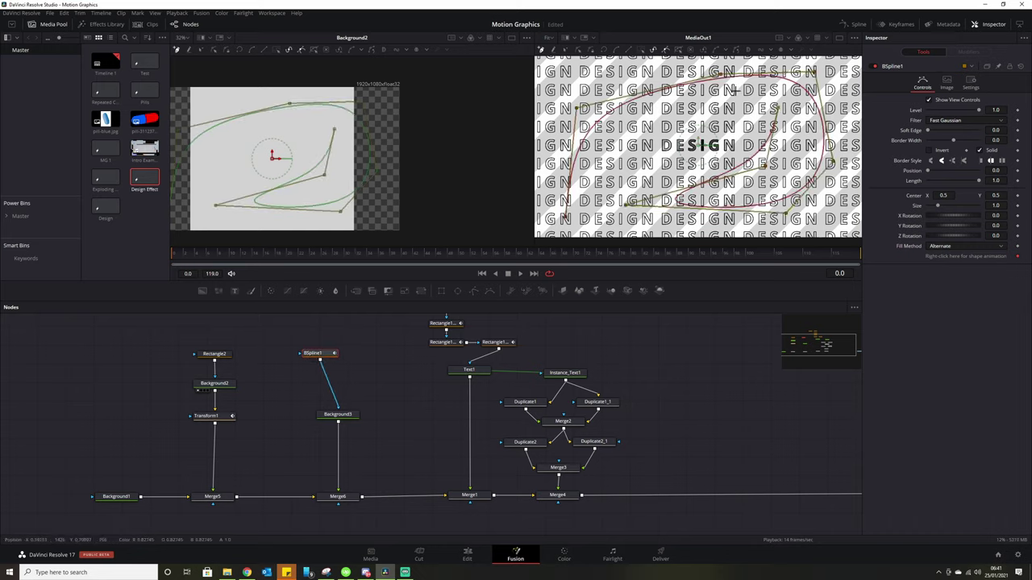
left_click(779, 105)
left_click(696, 75)
left_click(576, 69)
left_click(638, 133)
left_click(608, 188)
left_click(644, 226)
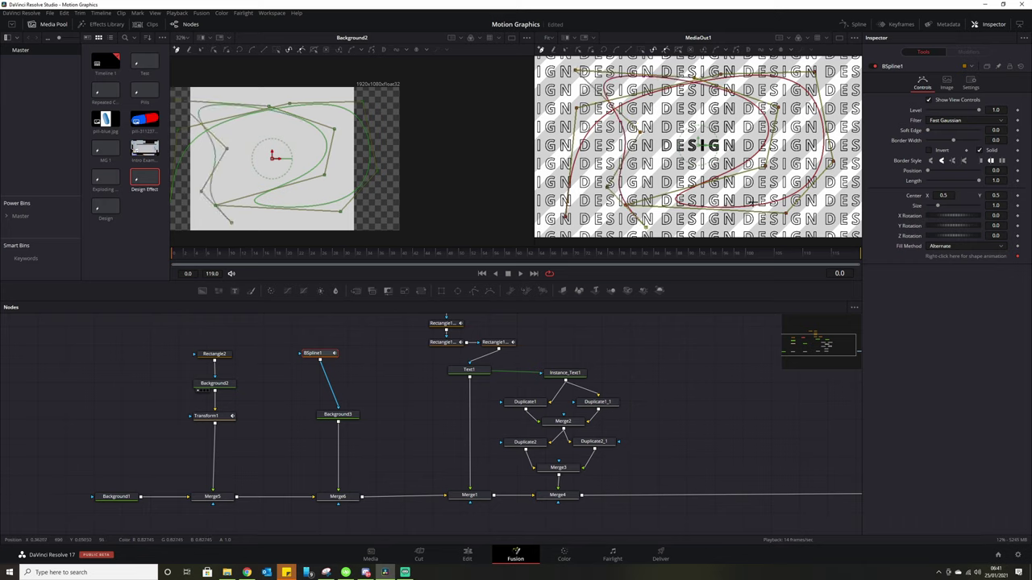
left_click(798, 154)
left_click(840, 91)
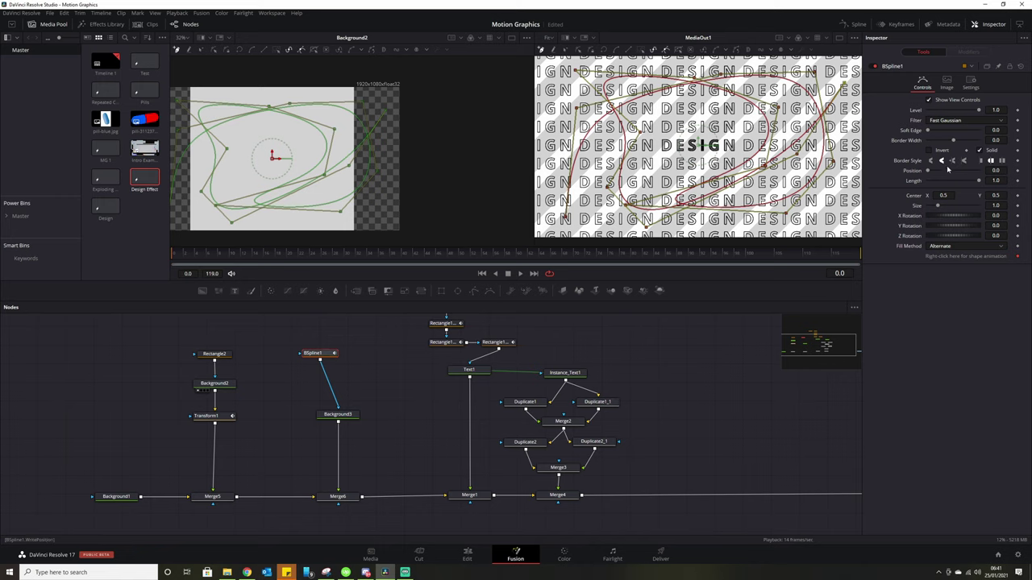
Set BSpline1's border width to about 0.0037 and its length to 0.
left_click_drag(957, 143, 954, 143)
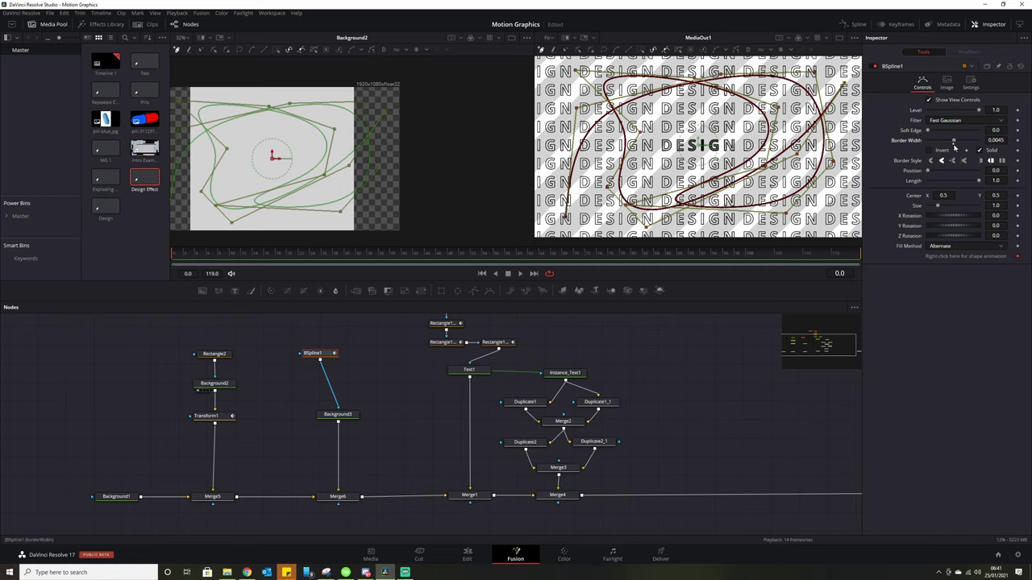
left_click_drag(957, 143, 953, 142)
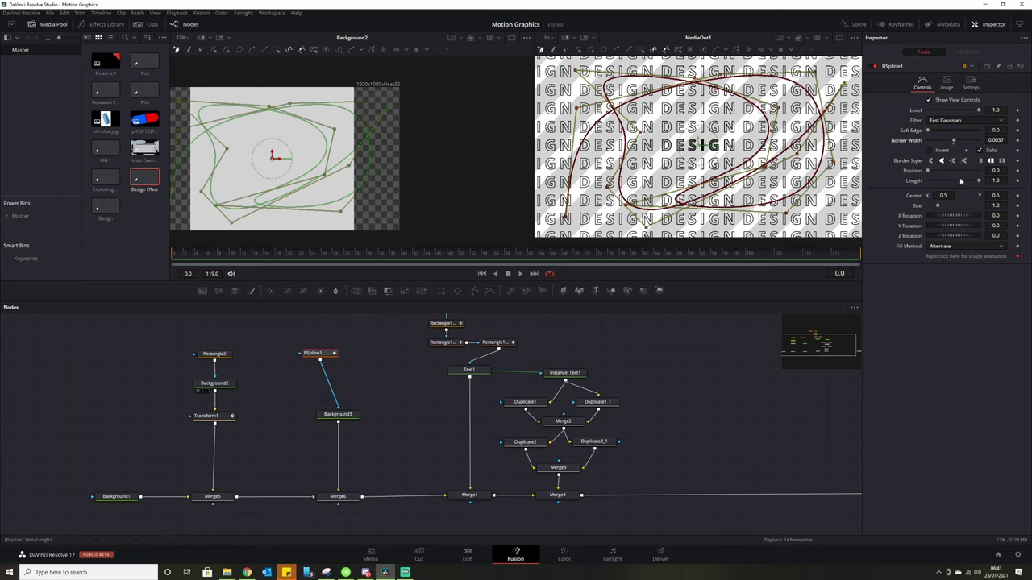
left_click_drag(979, 180, 877, 192)
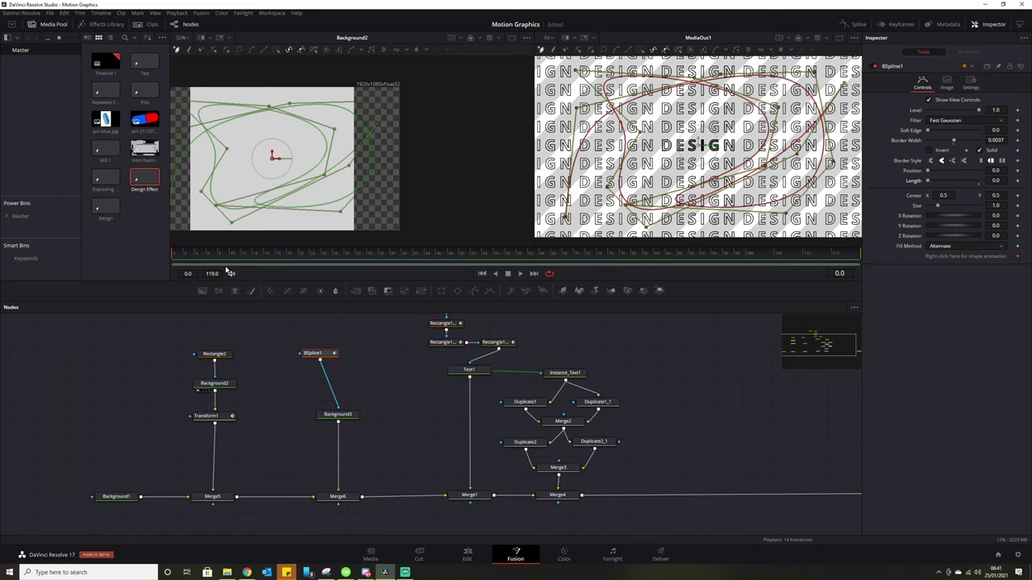
Set the spline's length to 0.024 at frame 4 and go back to frame 0.
left_click_drag(174, 258, 197, 260)
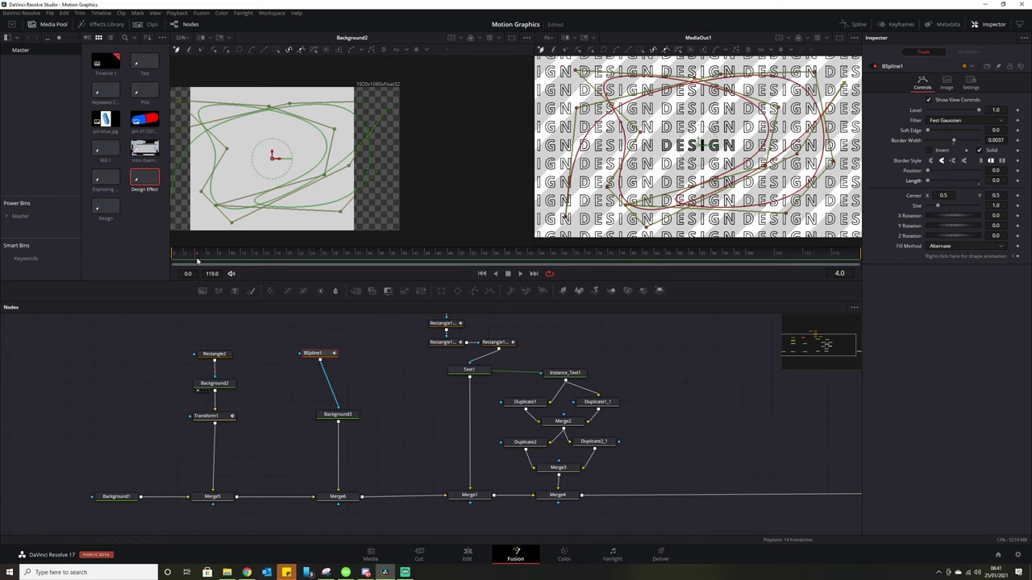
left_click_drag(927, 183, 929, 184)
left_click_drag(195, 256, 173, 257)
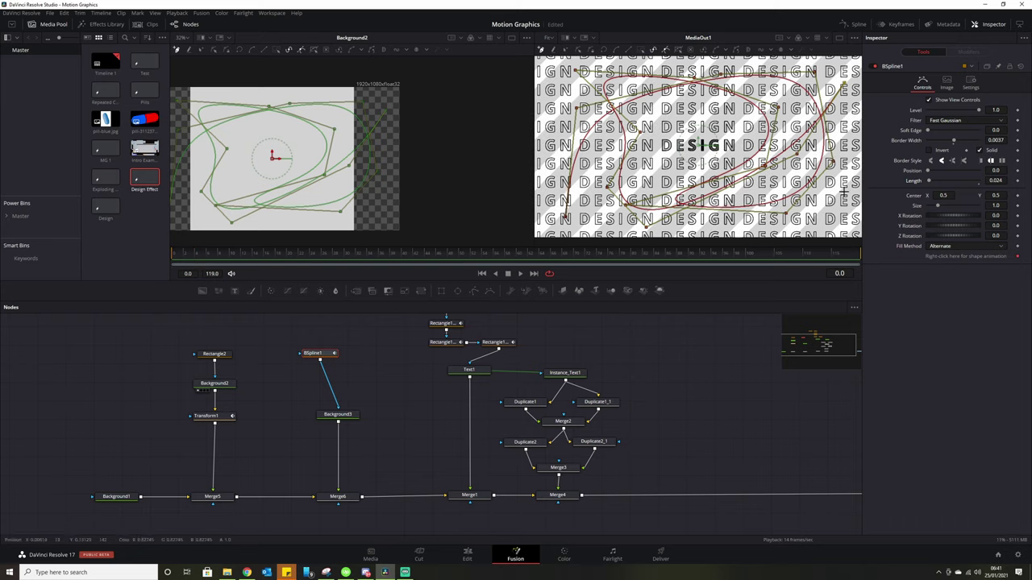
Keyframe BSpline1's length at frame 0 and set it to about 0.0248 at frame 4.
left_click(1018, 183)
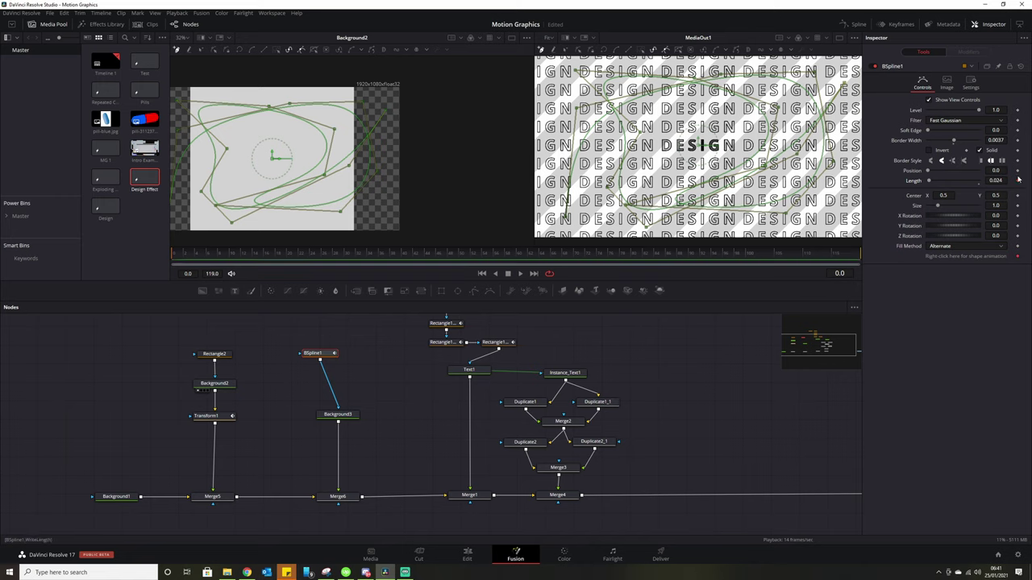
left_click_drag(182, 257, 199, 257)
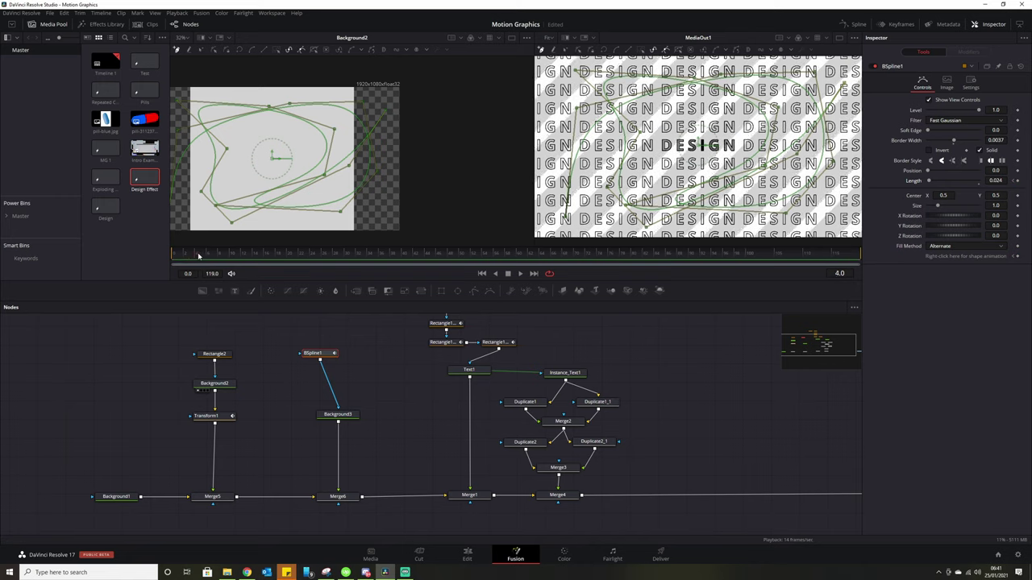
left_click_drag(932, 184, 930, 182)
left_click_drag(931, 183, 929, 183)
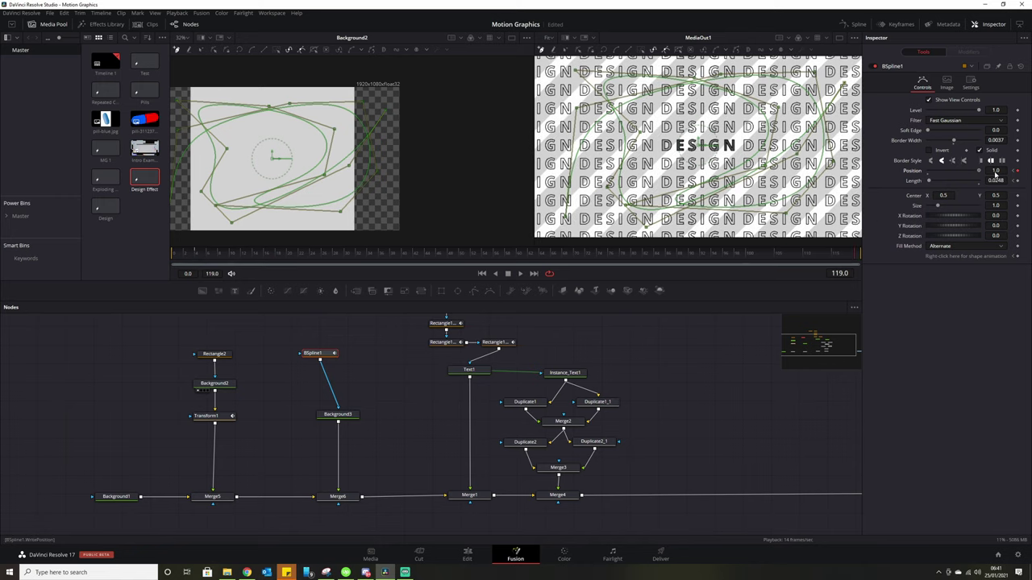
Play back the B-spline animation from frame 0 and return to the first frame.
left_click(173, 258)
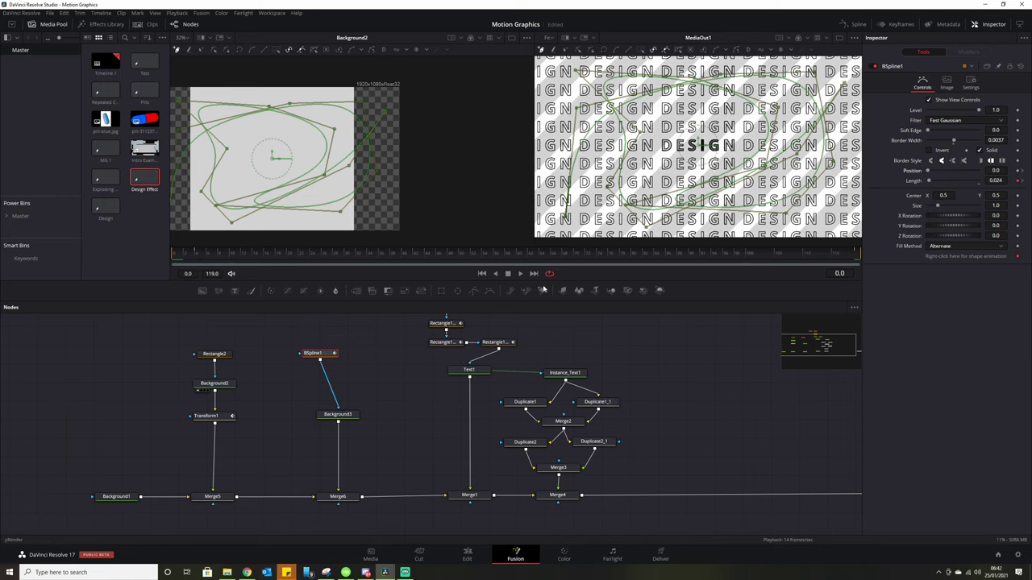
left_click(521, 275)
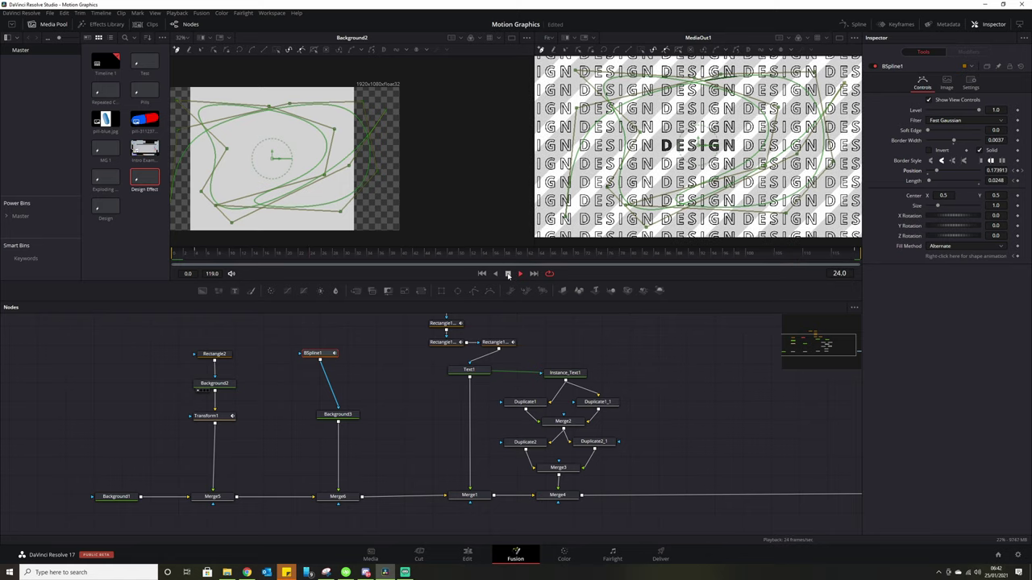
left_click(520, 274)
key("Home")
Paste a copy of BSpline1 between it and Background3, and delete all of the copy's path points.
left_click_drag(321, 356, 322, 339)
key("ctrl+v")
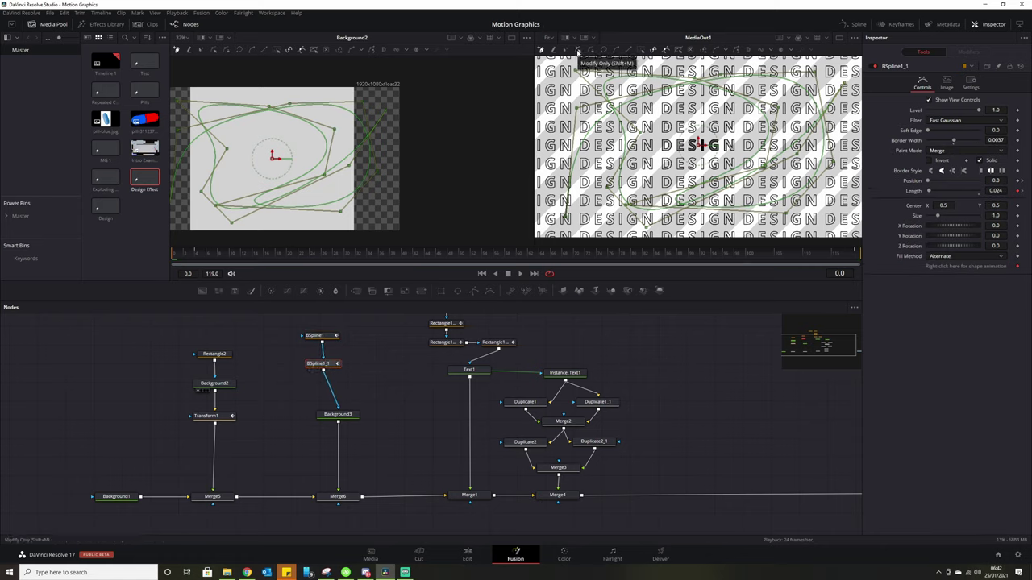
left_click(577, 50)
left_click_drag(545, 63, 817, 230)
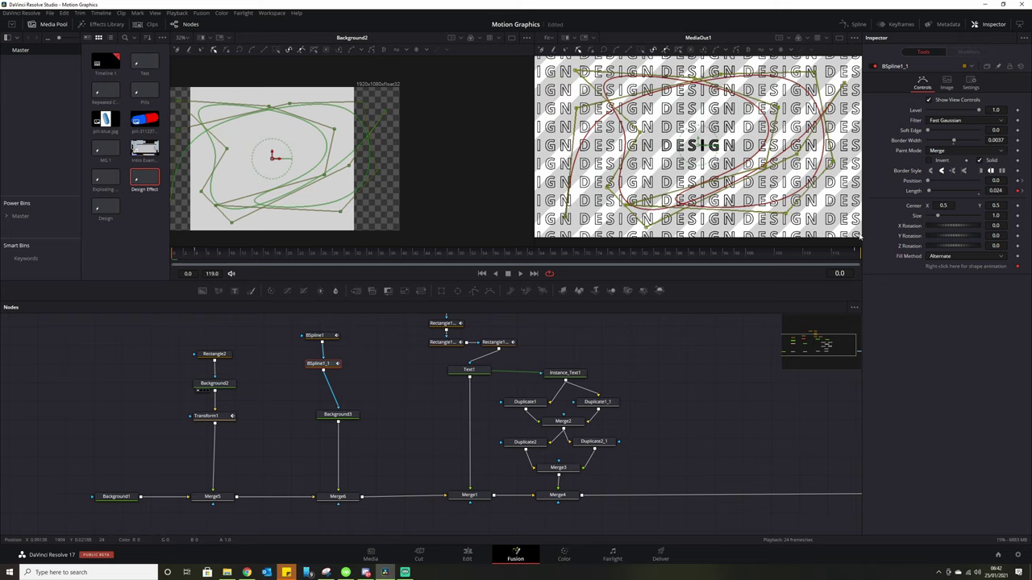
key("Delete")
Draw a new open, looping path for BSpline1_1 from the frame's upper left, around the centre, ending near its lower left.
left_click(581, 81)
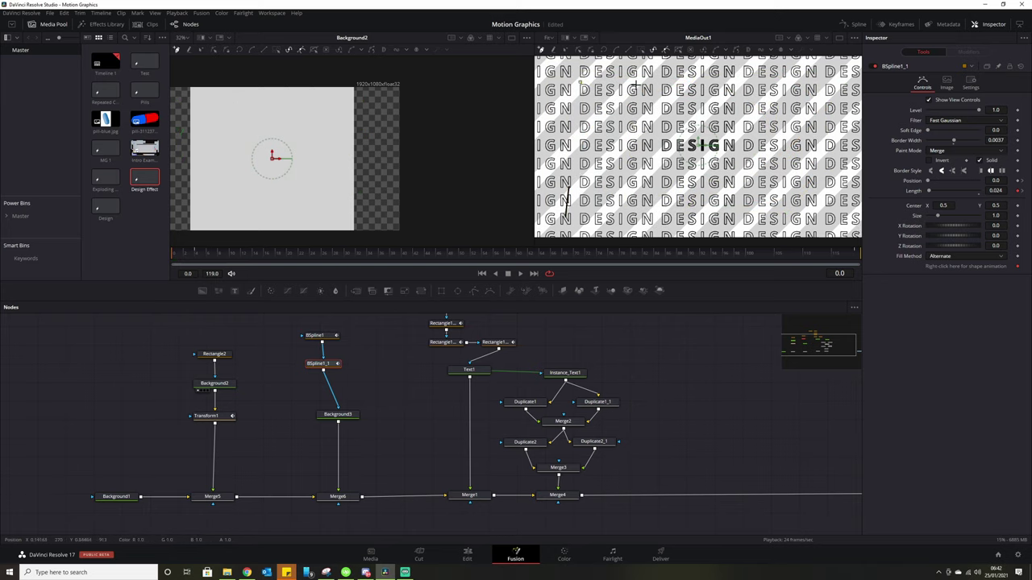
left_click(776, 71)
left_click(816, 150)
left_click(615, 214)
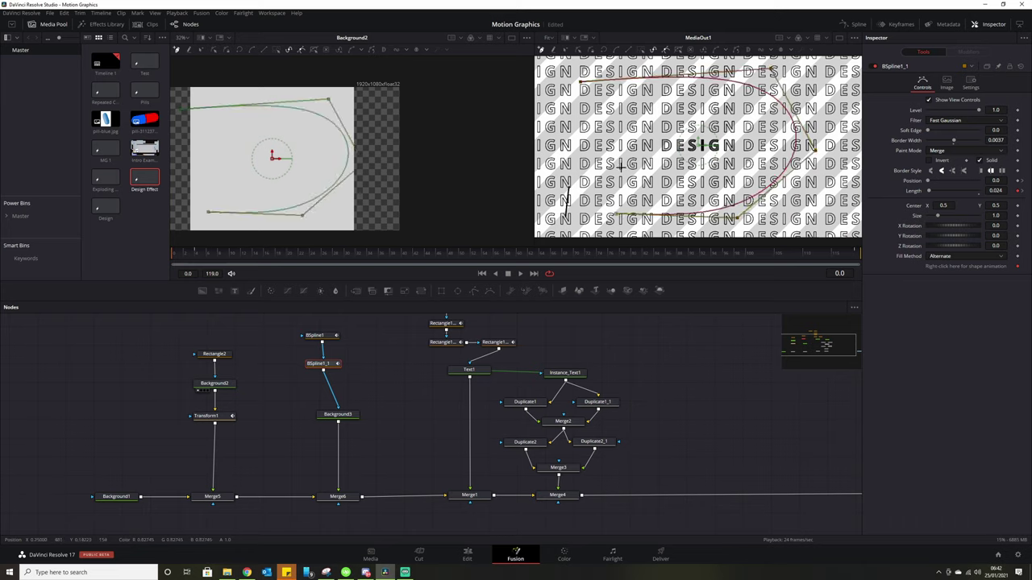
left_click(553, 123)
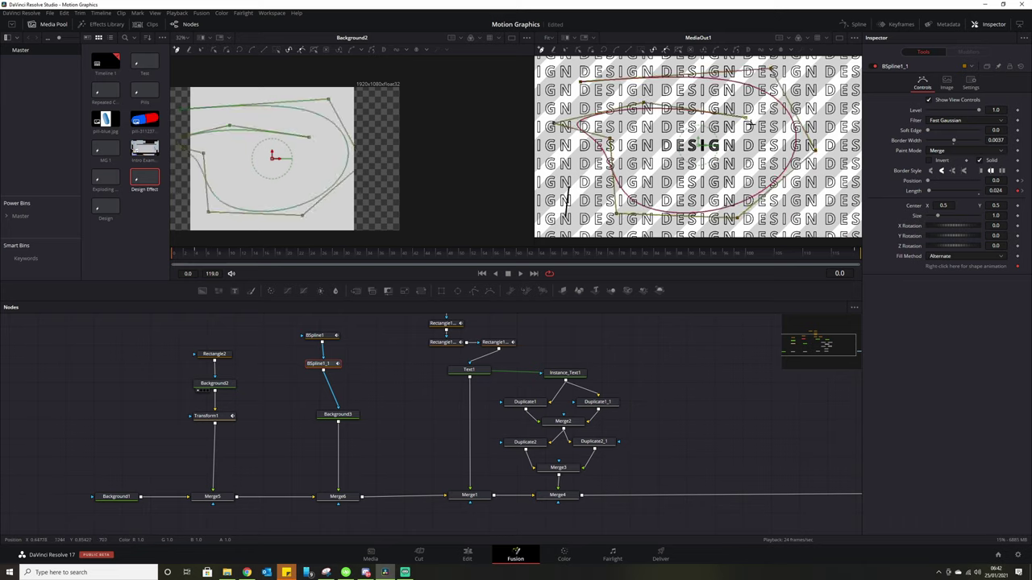
left_click(826, 91)
left_click(839, 184)
left_click(565, 88)
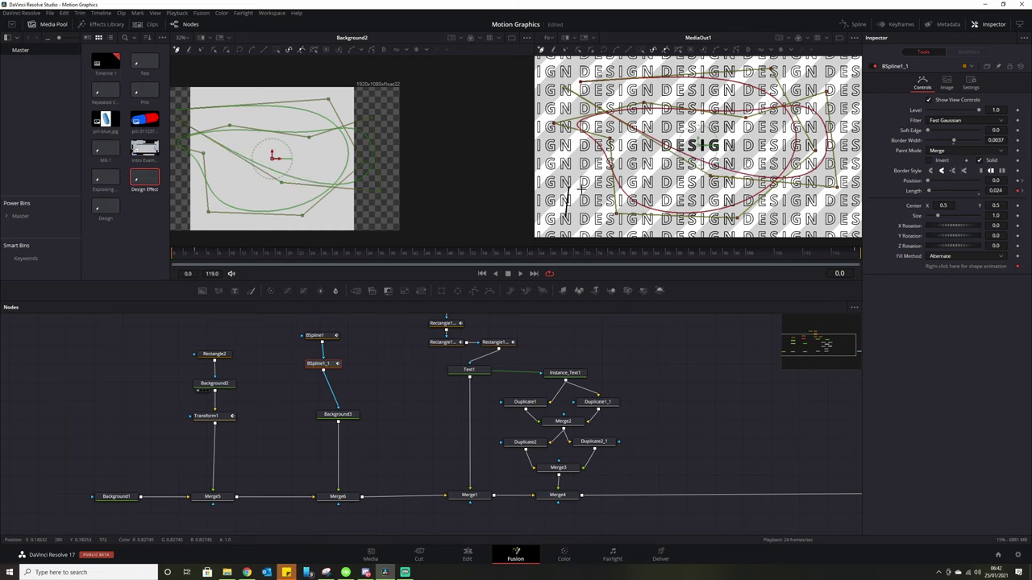
left_click(588, 207)
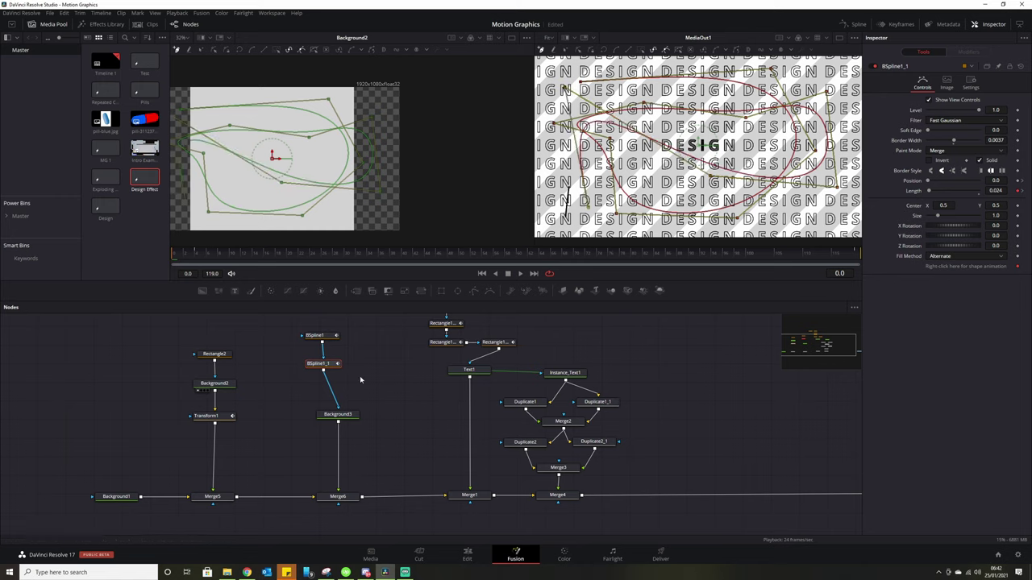
Paste another spline copy after BSpline1_1 and clear all of its path points.
key("ctrl+v")
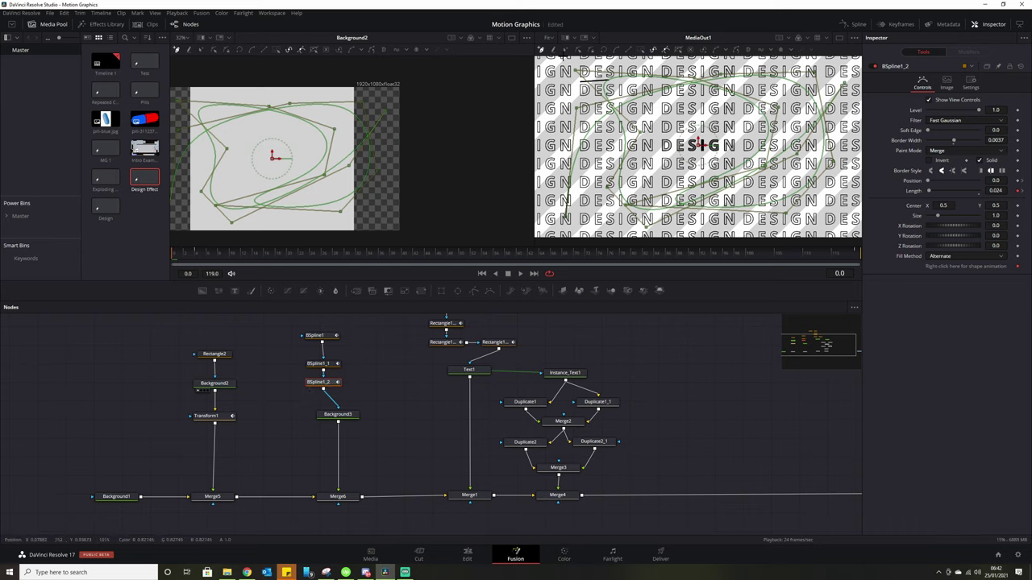
left_click(579, 50)
left_click_drag(546, 65, 852, 236)
key("Delete")
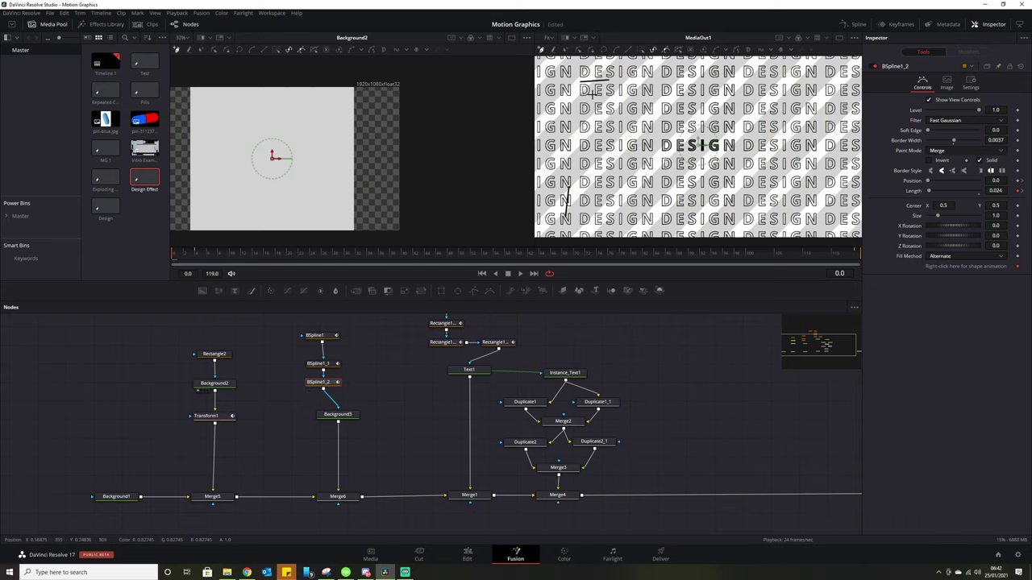
Draw an open path for BSpline1_2 that starts lower left of the DESIGN text, circles it repeatedly and ends near the lower-left corner.
left_click(627, 183)
left_click(663, 92)
left_click(764, 73)
left_click(802, 148)
left_click(712, 222)
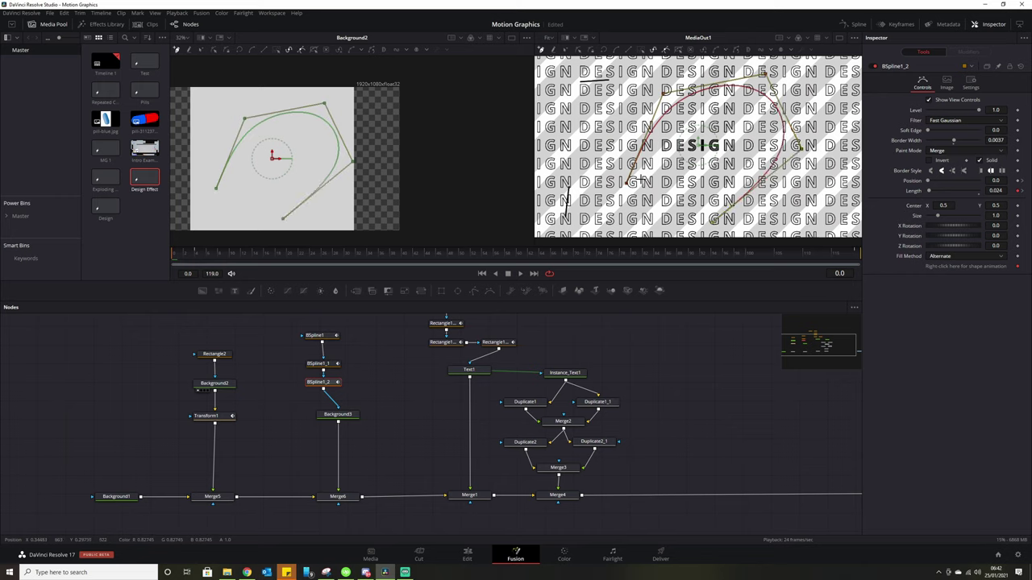
left_click(589, 160)
left_click(620, 106)
left_click(712, 68)
left_click(822, 90)
left_click(837, 183)
left_click(729, 175)
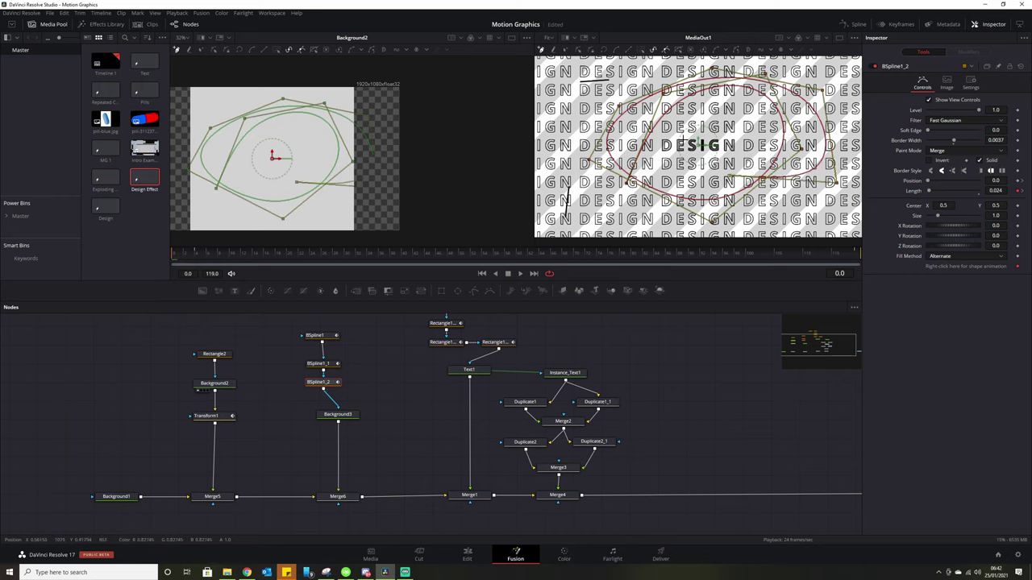
left_click(641, 84)
left_click(586, 108)
left_click(566, 157)
left_click(605, 206)
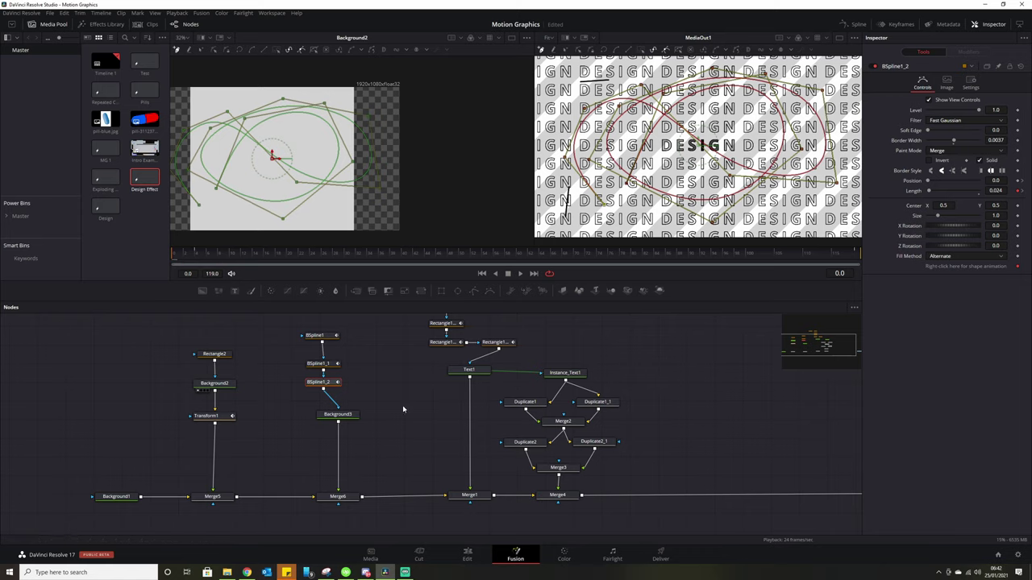
Play back the composition without spline overlays to check the three moving lines.
left_click(407, 457)
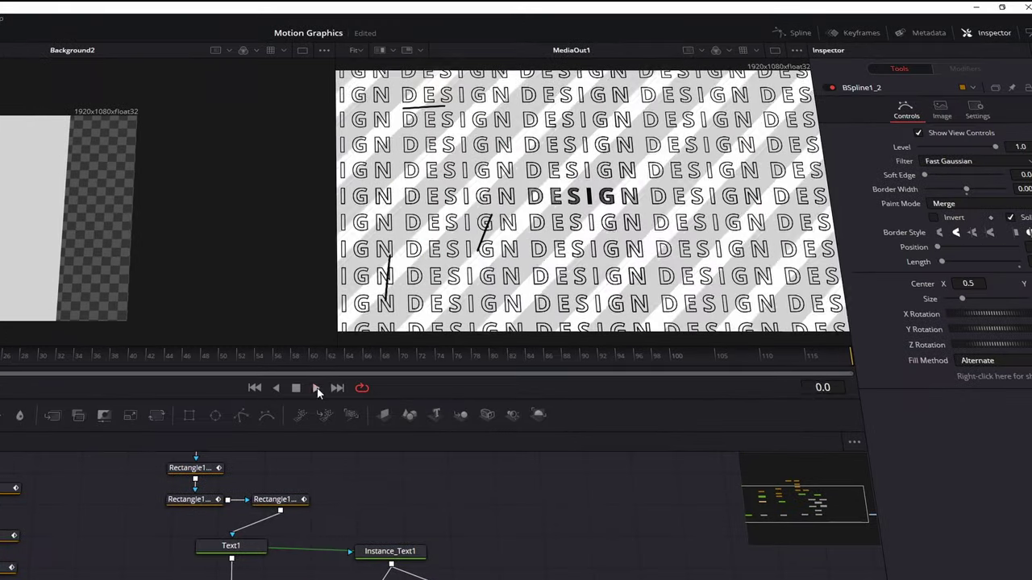
key("space")
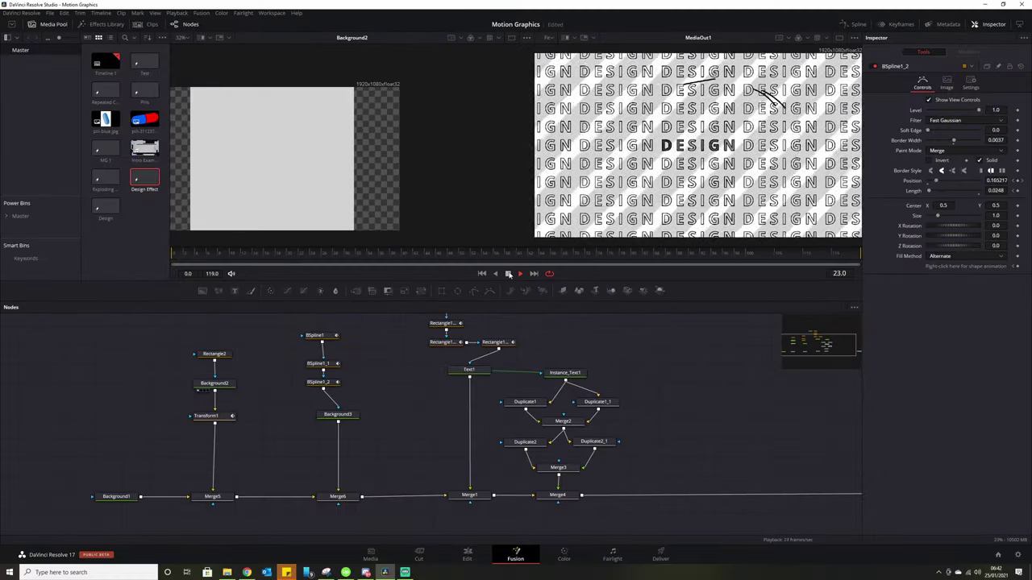
left_click(508, 274)
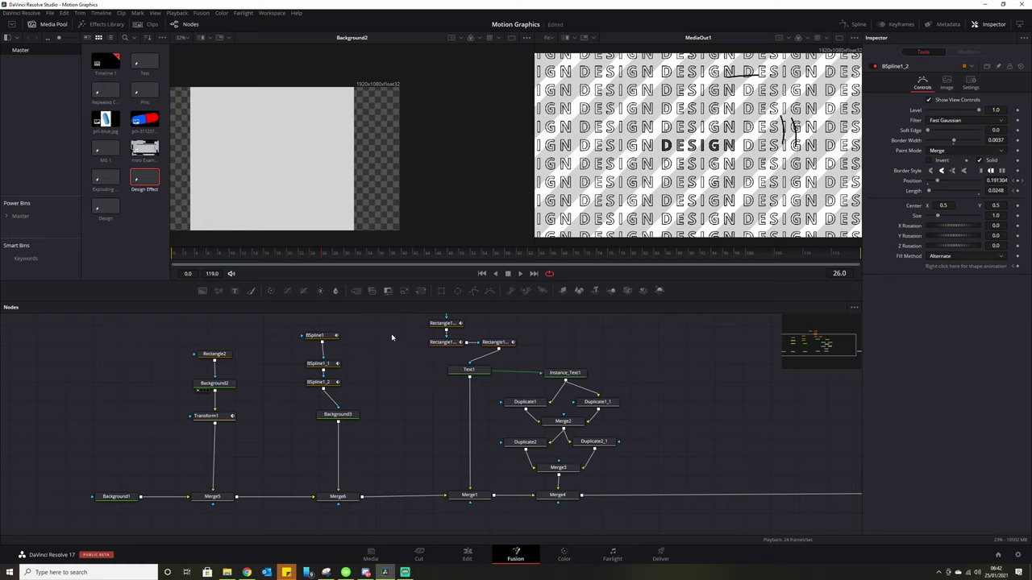
Move the whole text branch, from the rectangle masks to Merge1 and Merge4, closer to MediaOut1 to free space after Merge6.
left_click_drag(391, 337, 461, 380)
left_click_drag(516, 420, 426, 431)
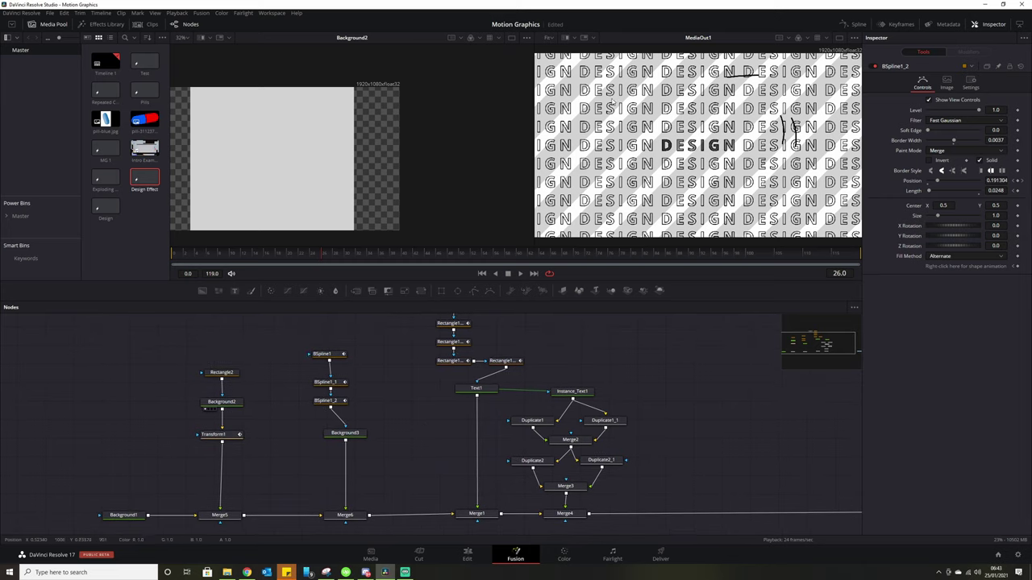
left_click_drag(411, 419, 318, 426)
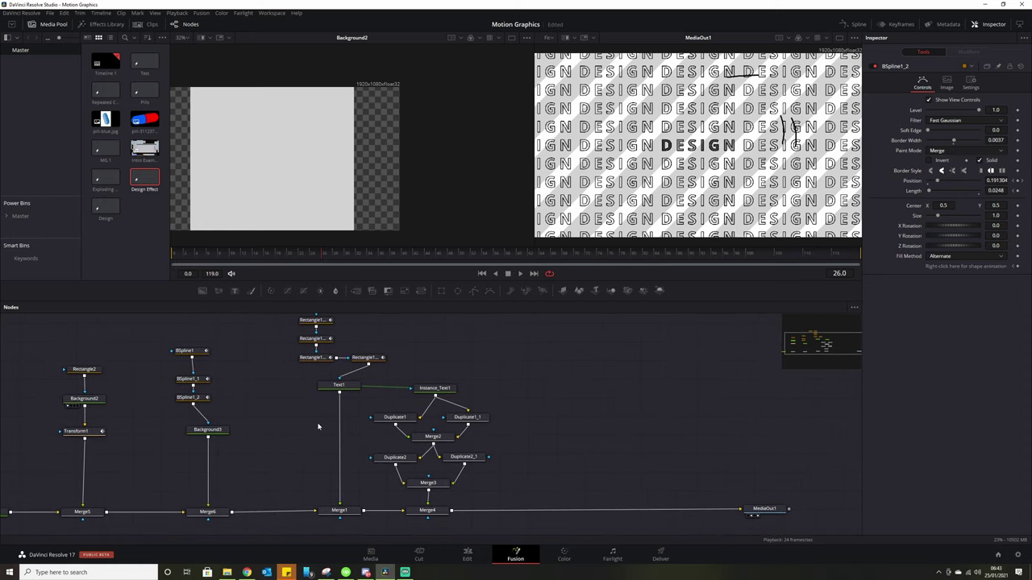
scroll(317, 427, "down", 3)
left_click_drag(438, 439, 479, 437)
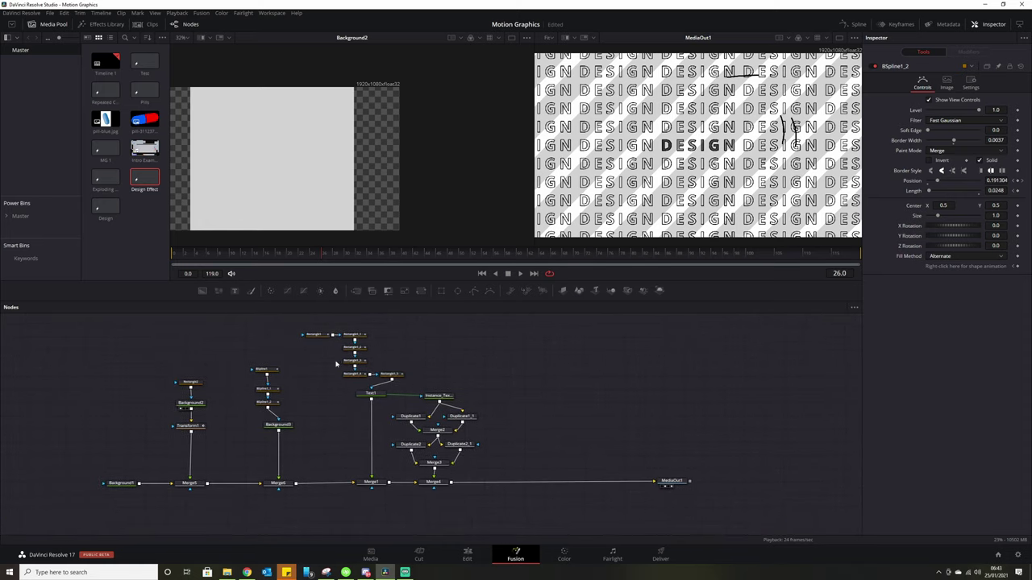
left_click_drag(313, 323, 510, 488)
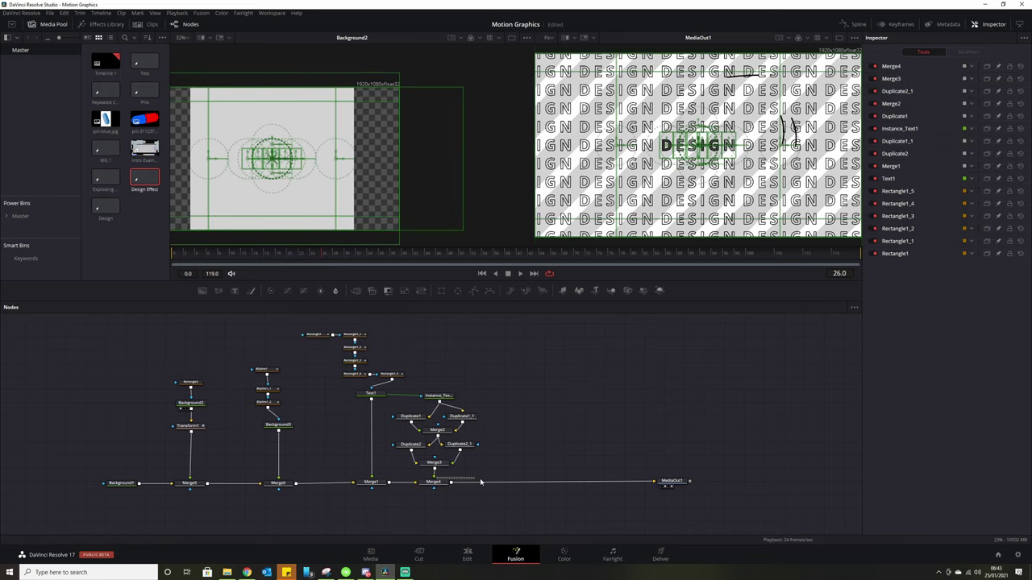
left_click_drag(318, 328, 568, 482)
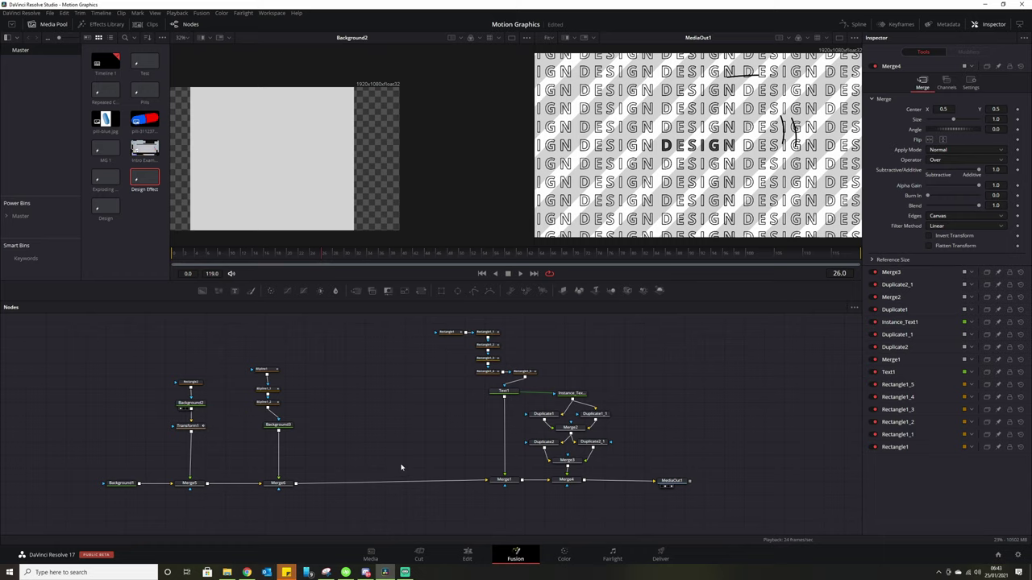
Add a black Background with a rectangle mask, view it, and shrink the rectangle to about 0.335 wide and 0.034 high.
left_click_drag(203, 291, 385, 421)
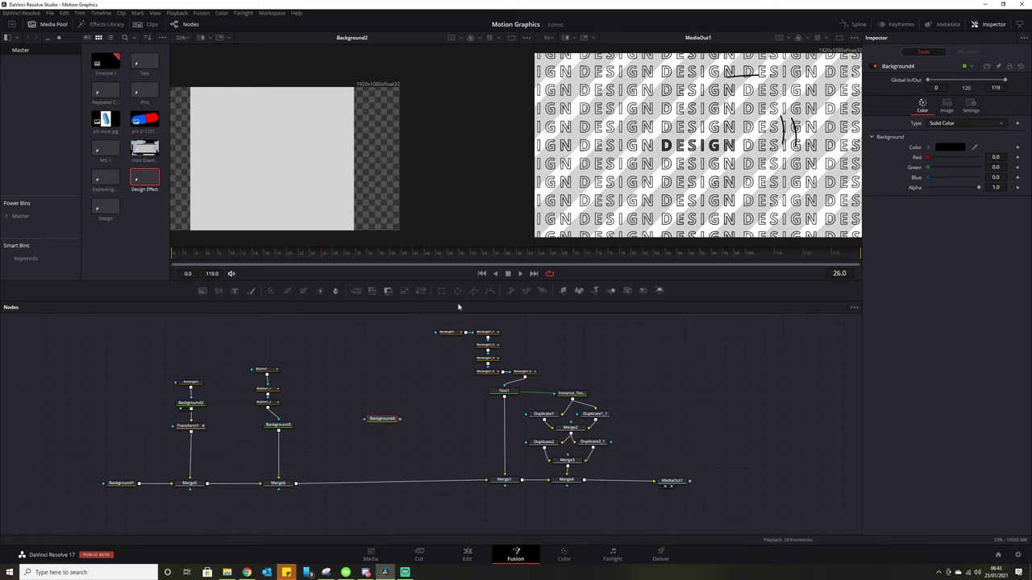
left_click(441, 291)
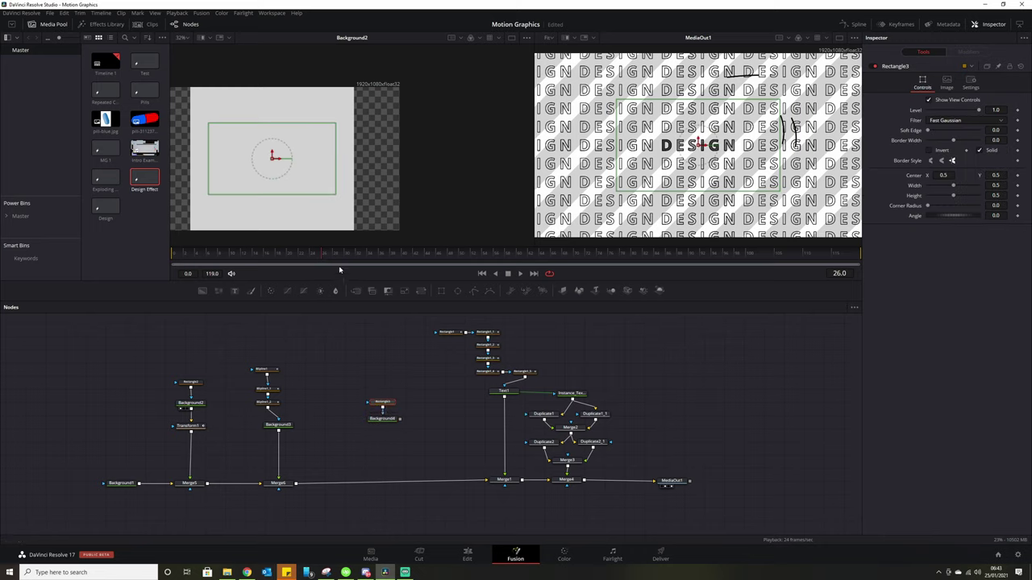
left_click_drag(383, 418, 362, 211)
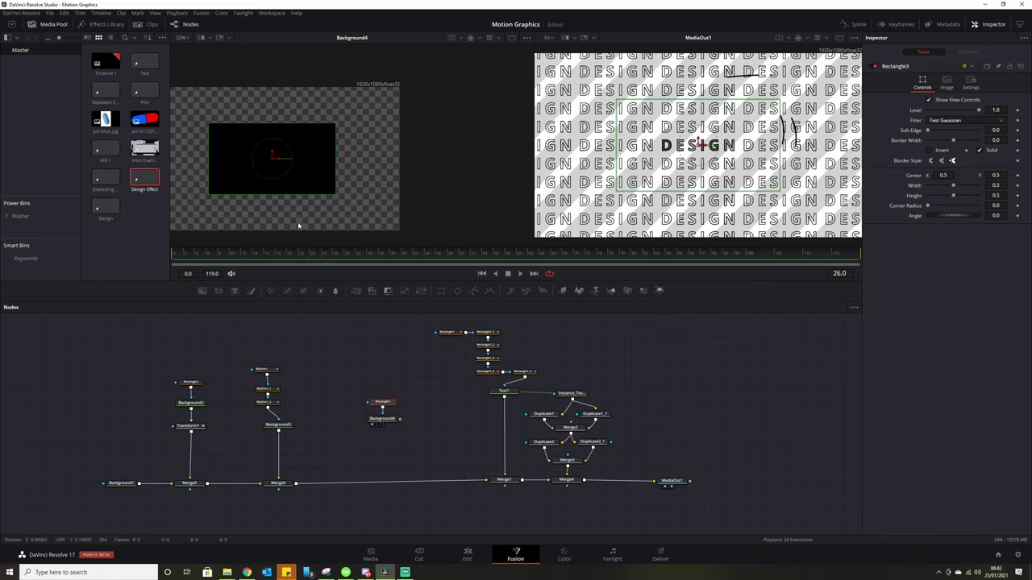
left_click_drag(297, 199, 294, 155)
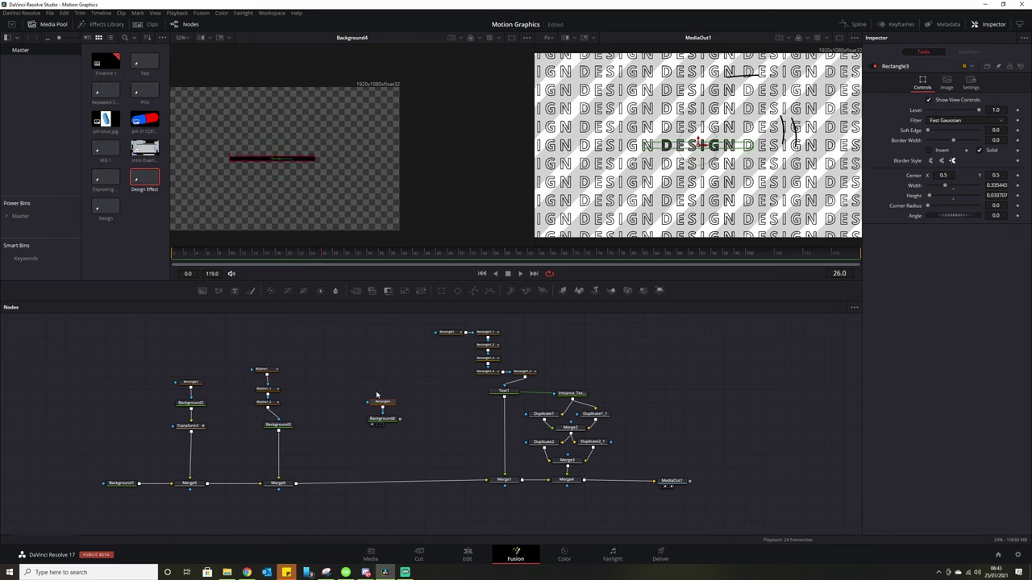
Add a pEmitter and pRender below Background4, merge them into the main chain between Merge6 and Merge1, and space the nodes out.
mouse_move(400, 420)
left_mouse_down()
mouse_move(373, 449)
mouse_move(392, 421)
mouse_move(402, 427)
mouse_move(389, 409)
left_mouse_up()
left_click(396, 420)
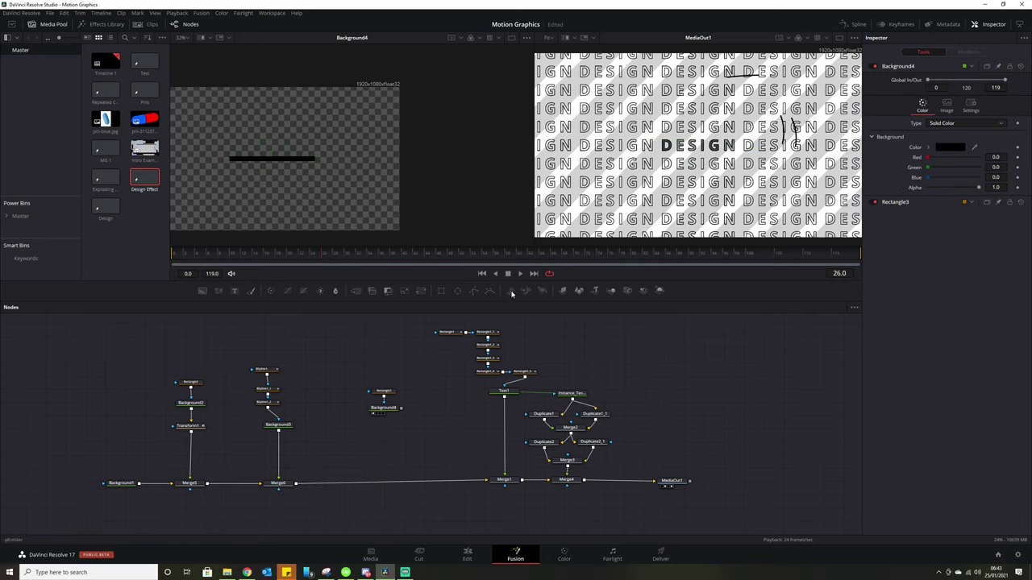
left_click_drag(511, 293, 392, 440)
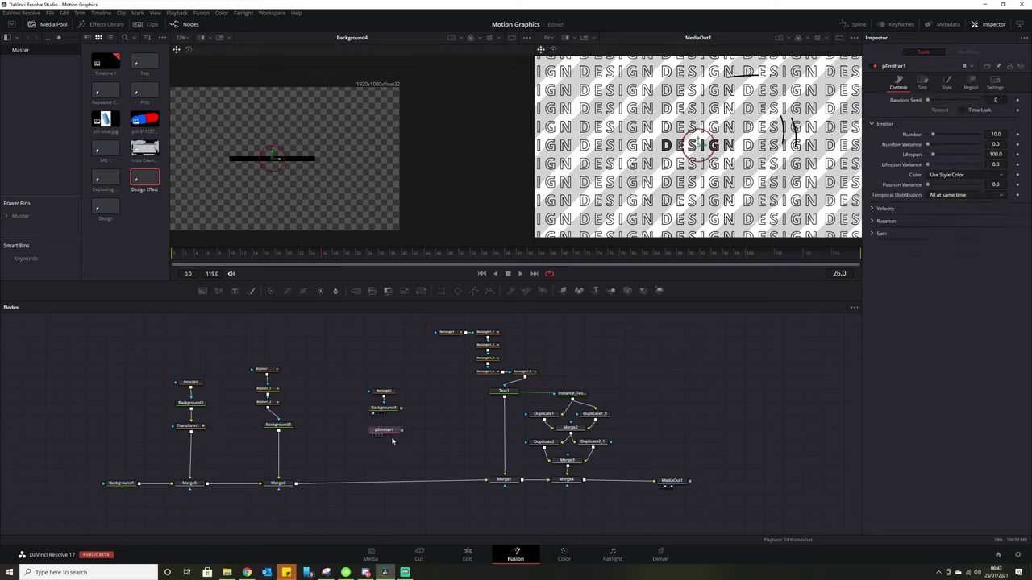
left_click_drag(542, 309, 296, 485)
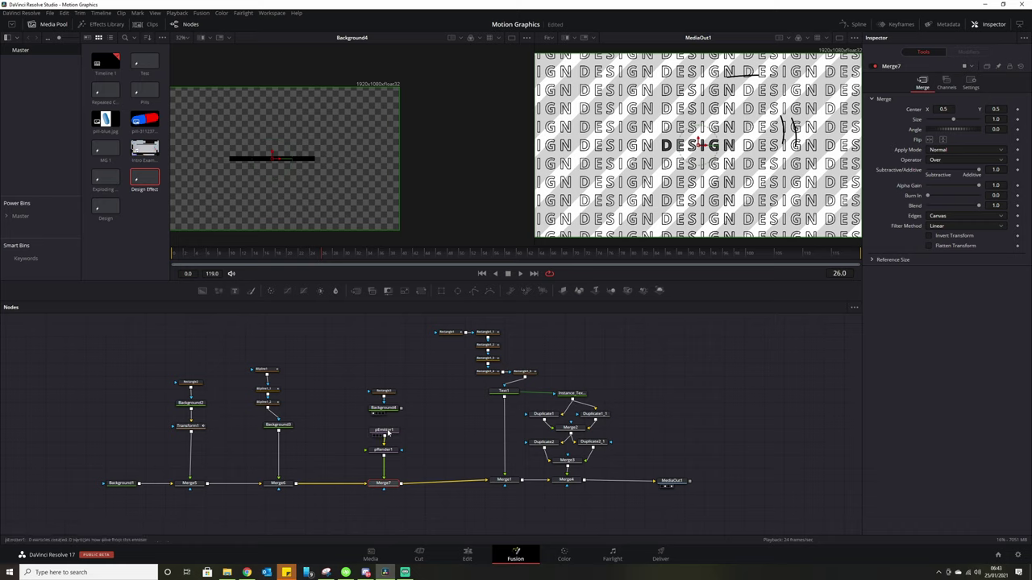
left_click(394, 410)
left_click_drag(394, 410, 394, 389)
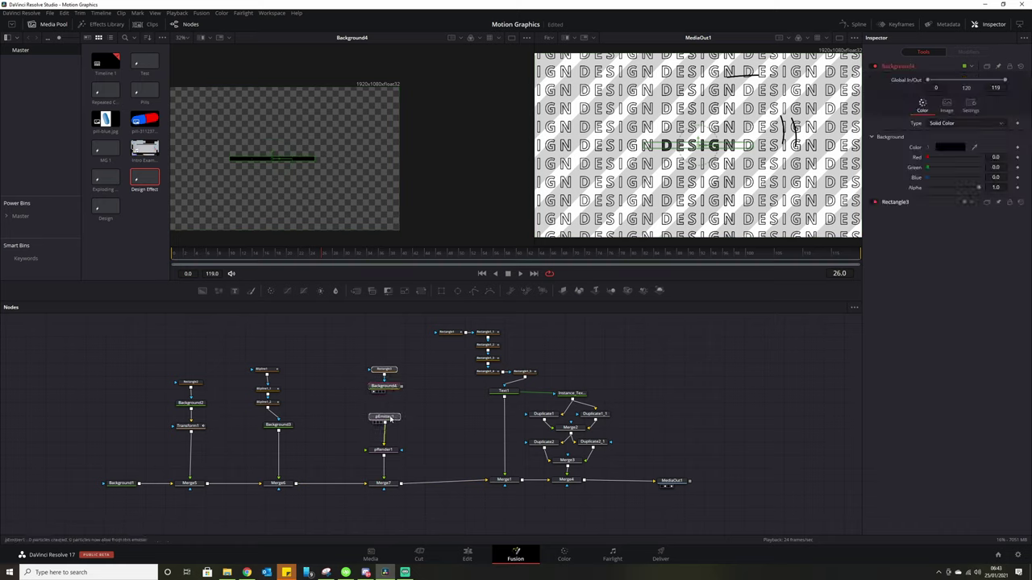
left_click_drag(386, 431, 386, 417)
Set pEmitter1's style to Bitmap and connect Background4 as its style bitmap.
left_click(948, 83)
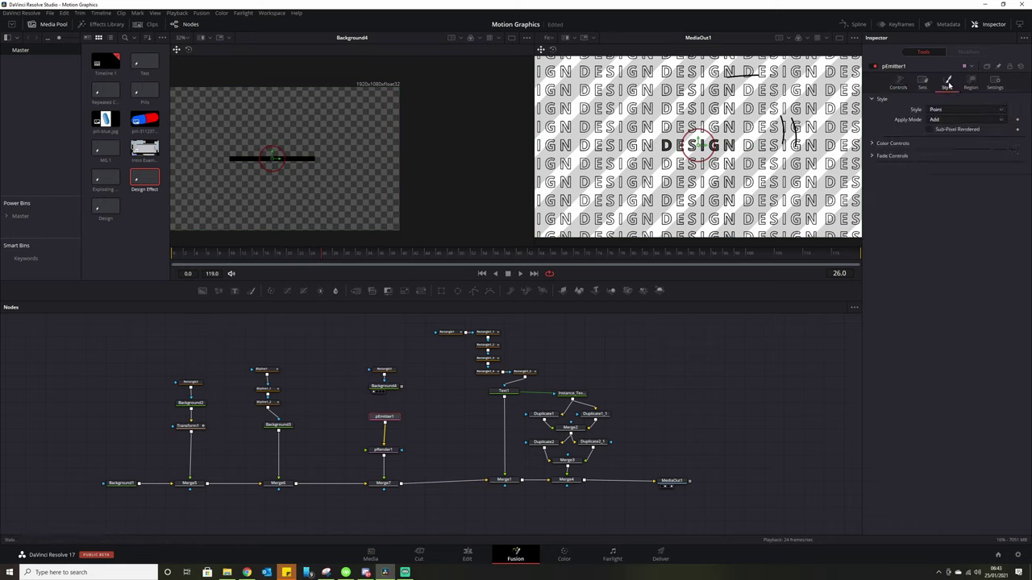
left_click(952, 109)
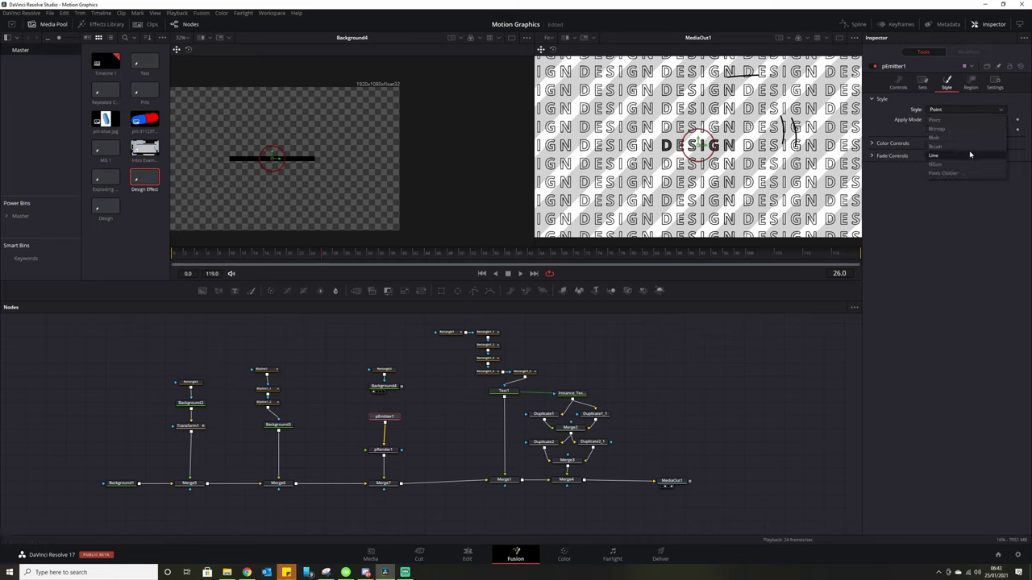
left_click(962, 133)
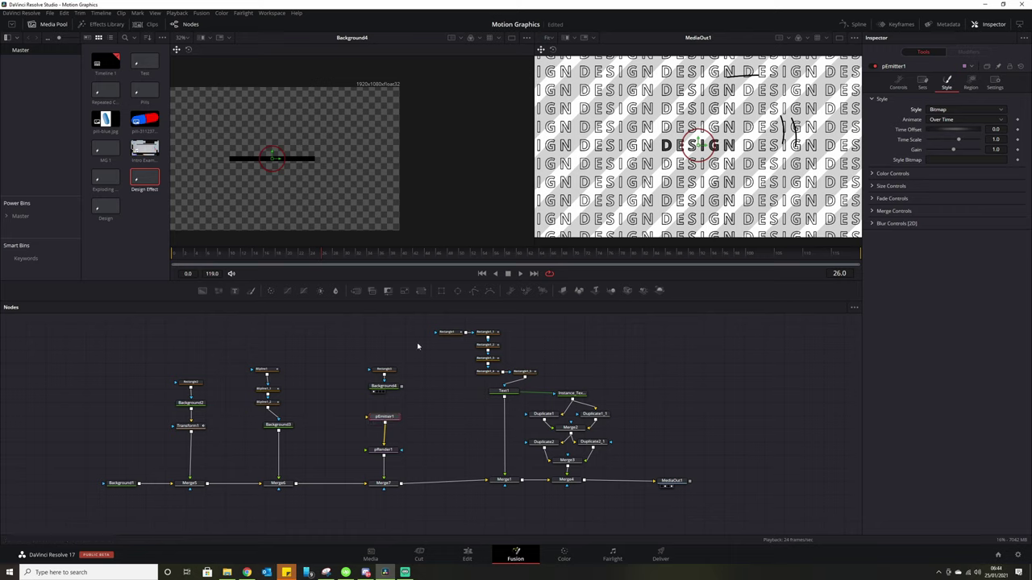
left_click_drag(401, 387, 381, 418)
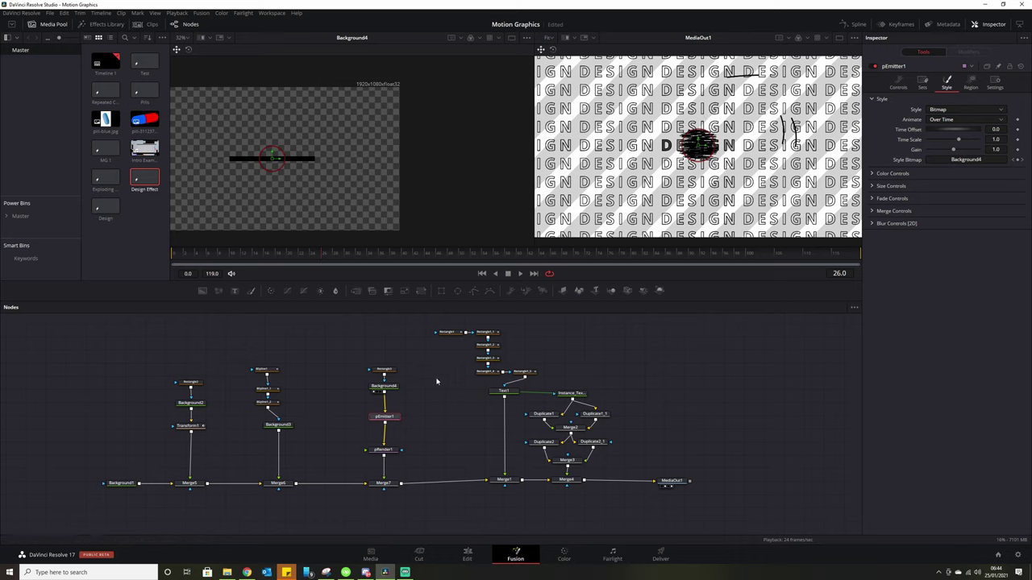
left_click_drag(392, 421, 390, 420)
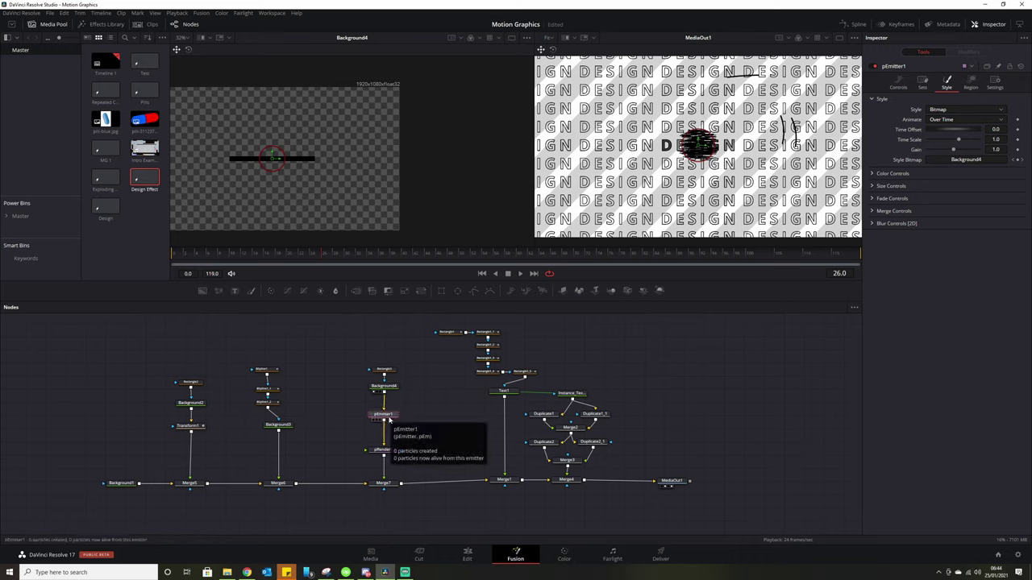
Set pEmitter1's emission region to All.
left_click(972, 81)
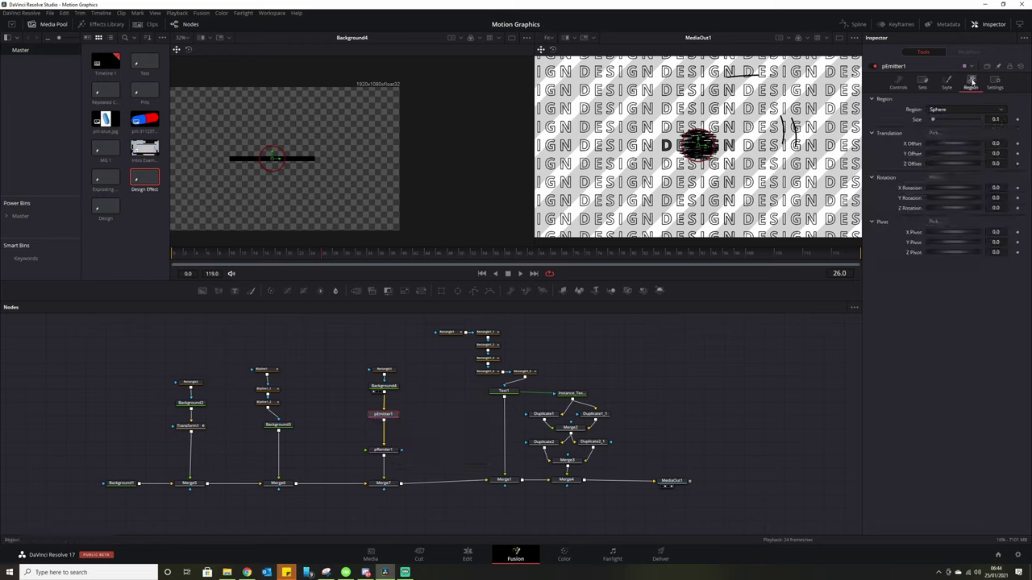
left_click(967, 110)
left_click(962, 122)
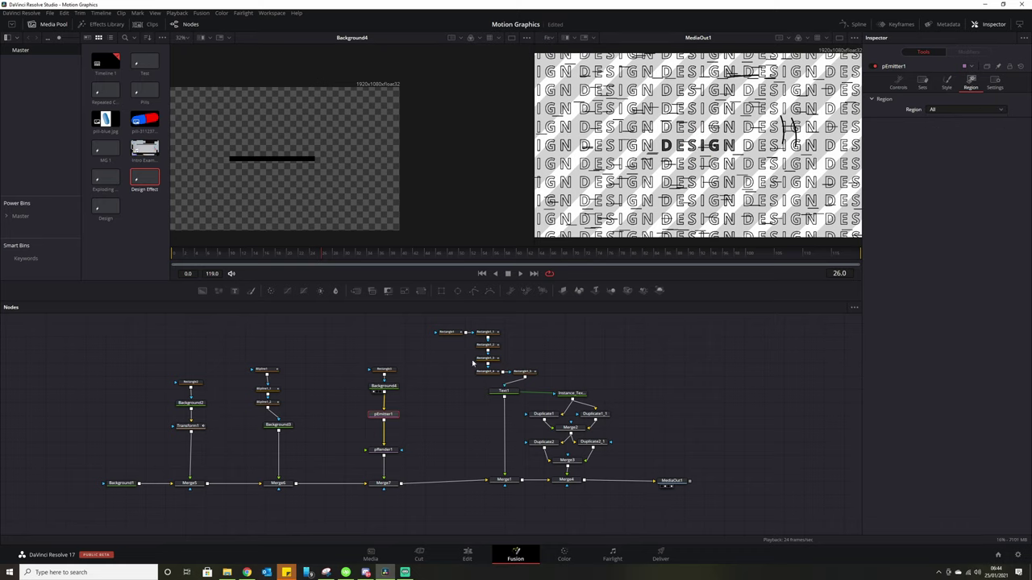
Set the particle size in pEmitter1's style size controls to 1.0.
left_click(950, 80)
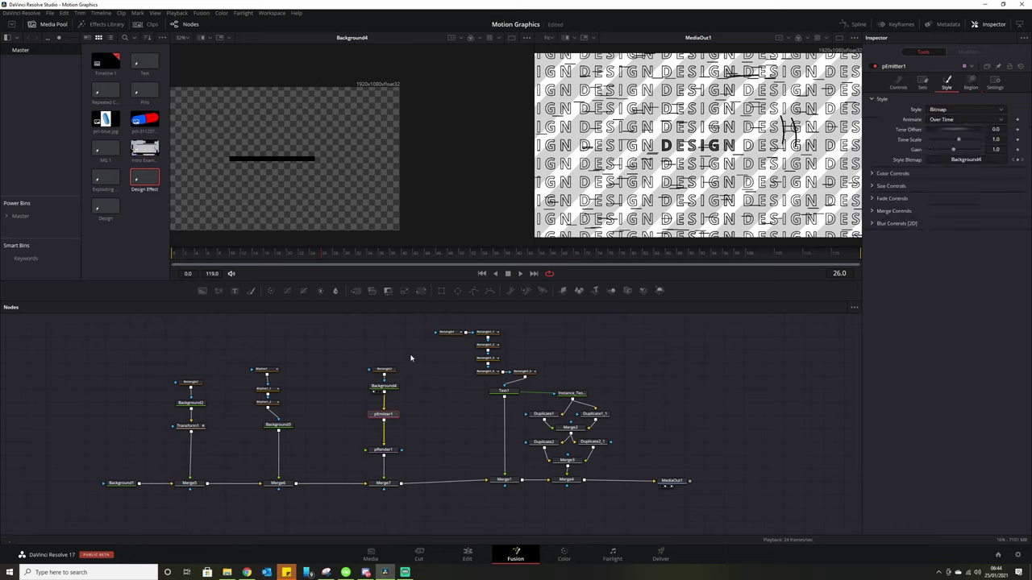
left_click(875, 187)
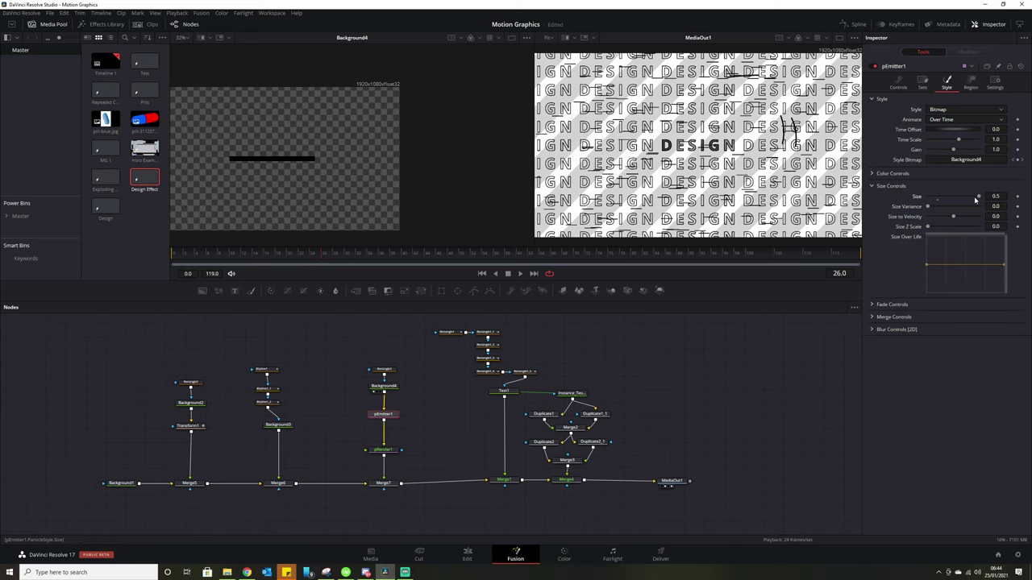
left_click(998, 196)
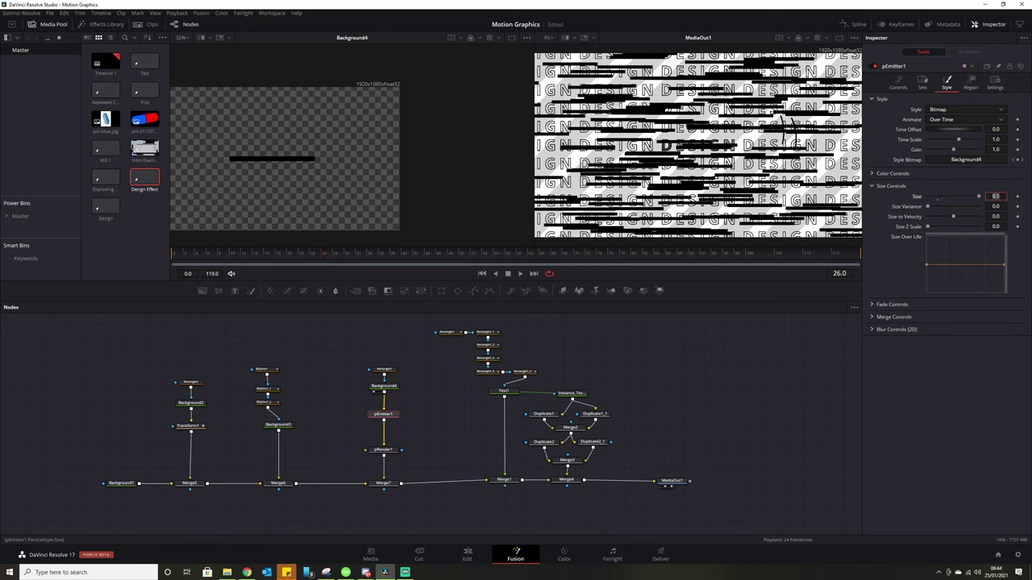
type("1")
key("Tab")
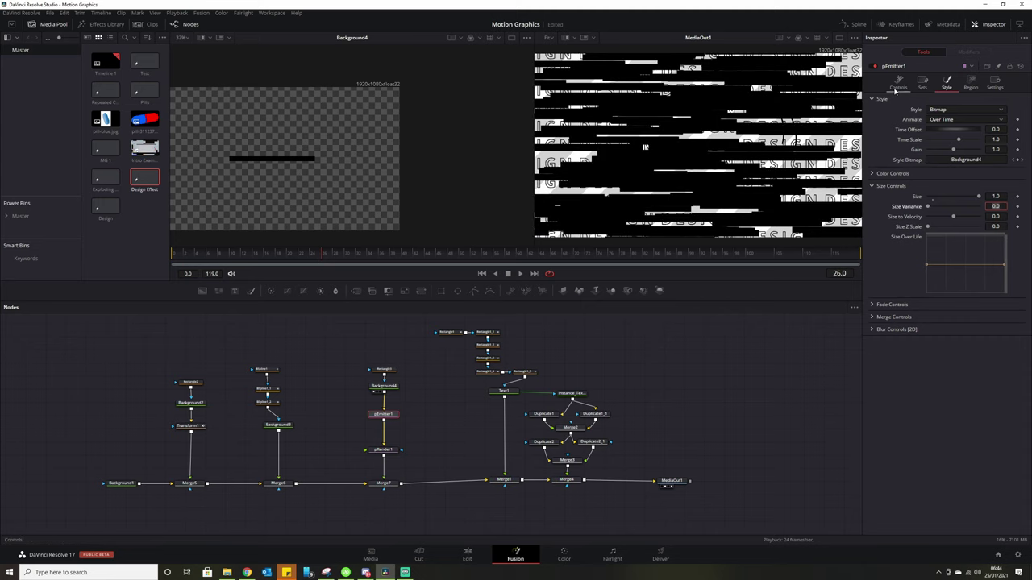
Reduce the number of particles pEmitter1 emits to 1.0.
left_click(895, 87)
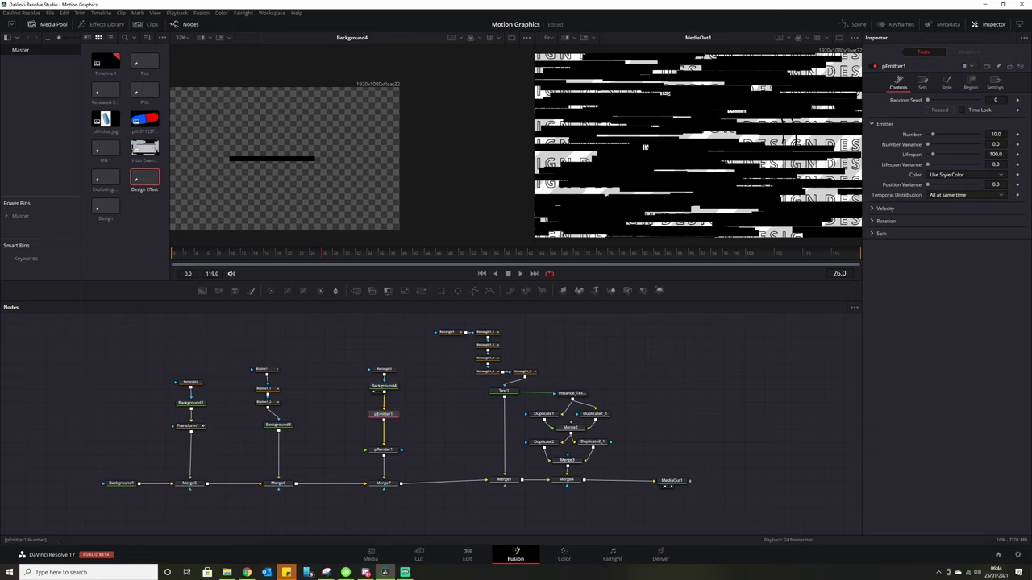
left_click(1000, 133)
type("1")
key("Tab")
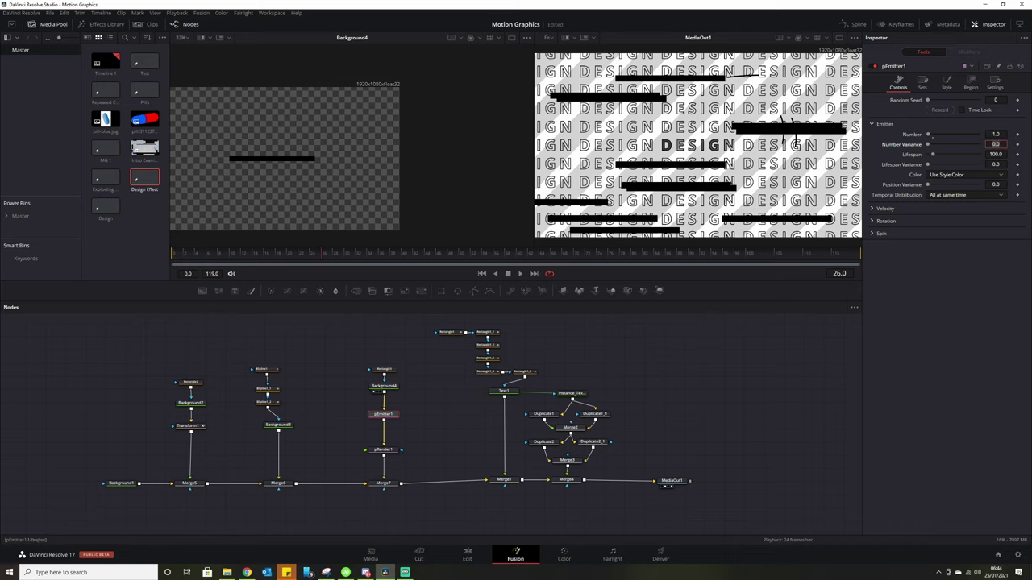
Set pEmitter1's particle lifespan to 10 and its lifespan variance to 5.
left_click_drag(997, 154, 962, 154)
double_click(996, 154)
type("10")
key("Tab")
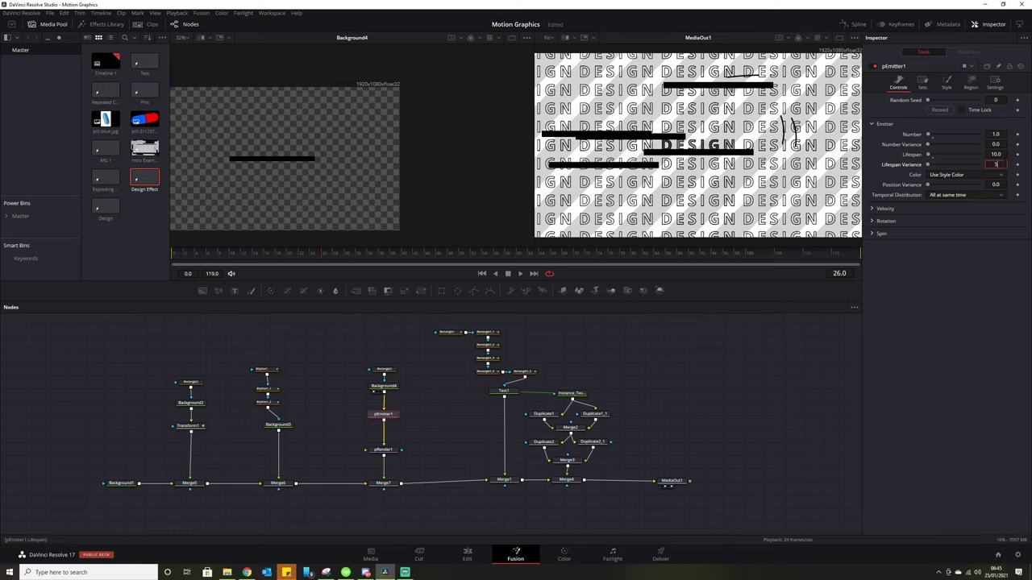
key("Return")
left_click(996, 144)
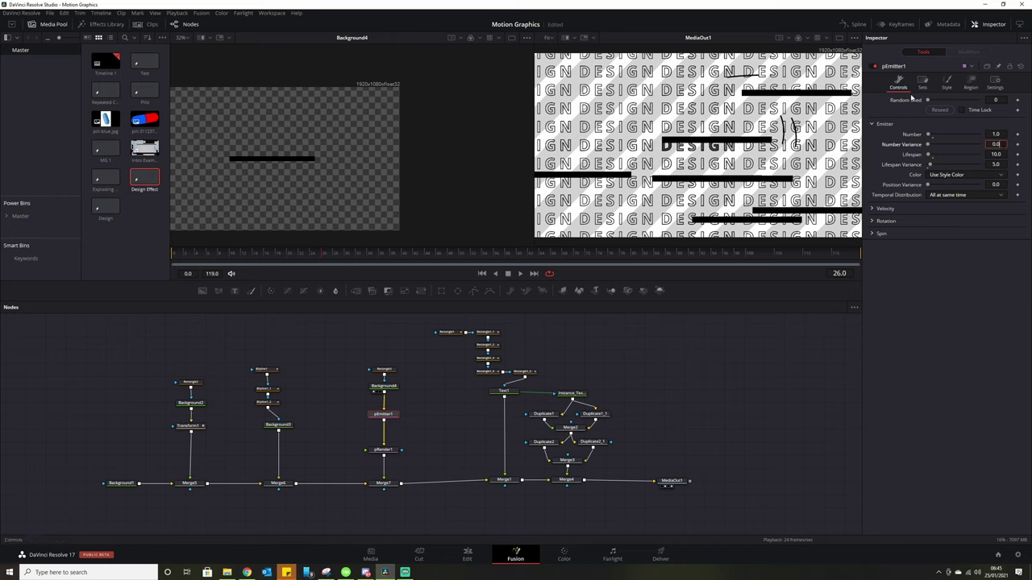
Set pEmitter1's size variance to 1.0 and play the composition from the start to preview the bars.
left_click(947, 81)
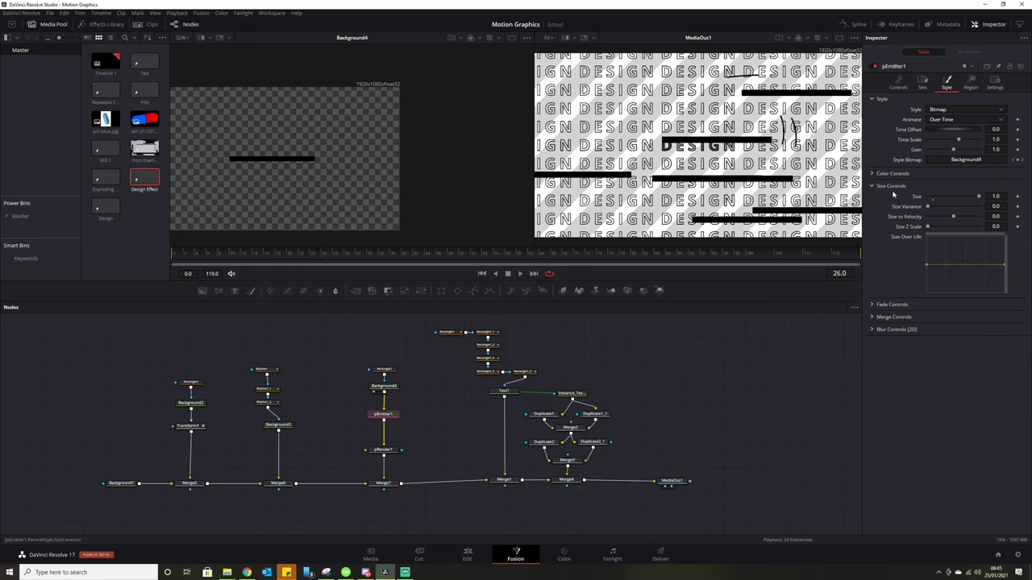
left_click(999, 206)
key("Tab")
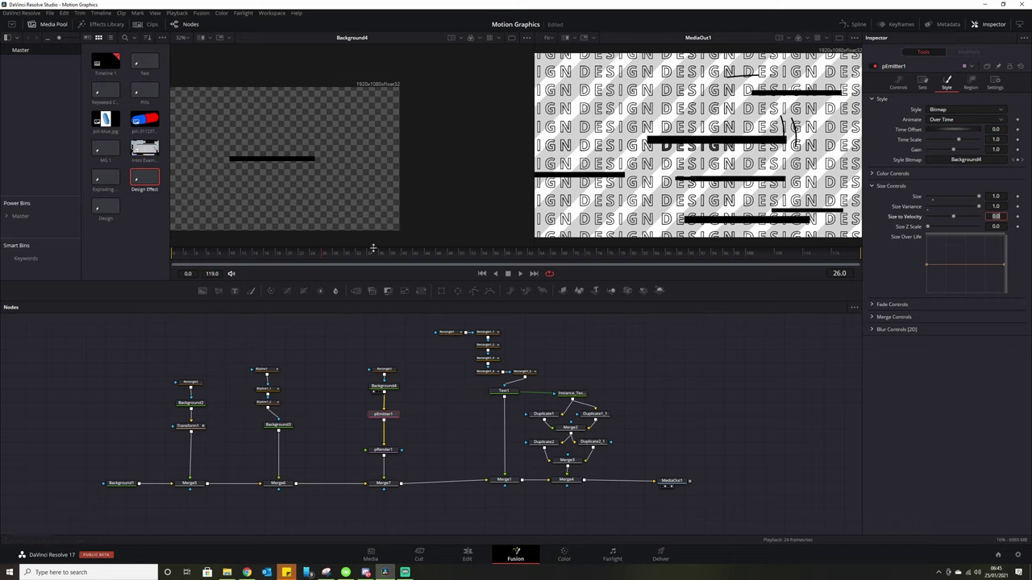
left_click(174, 256)
left_click(520, 275)
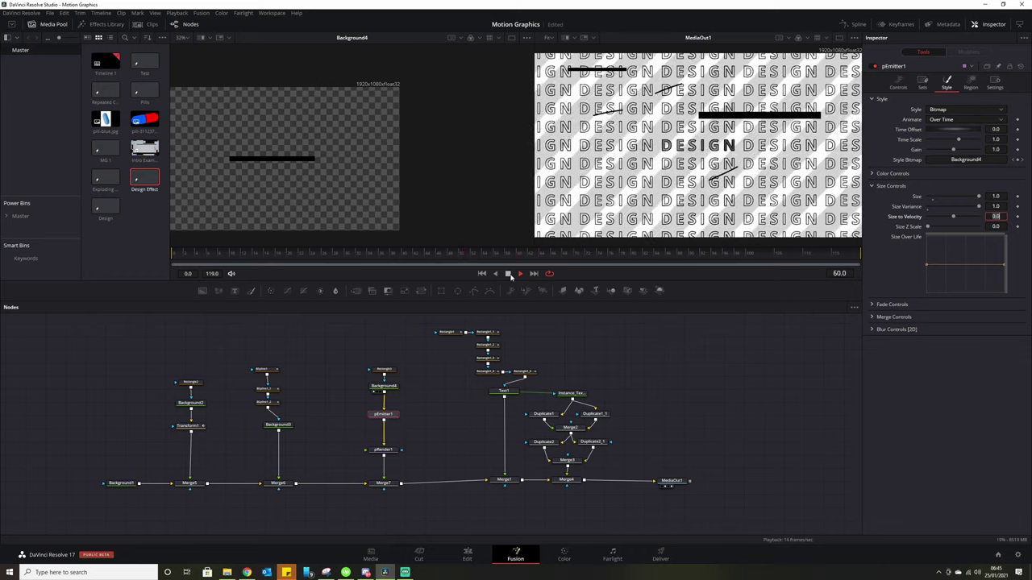
left_click(508, 274)
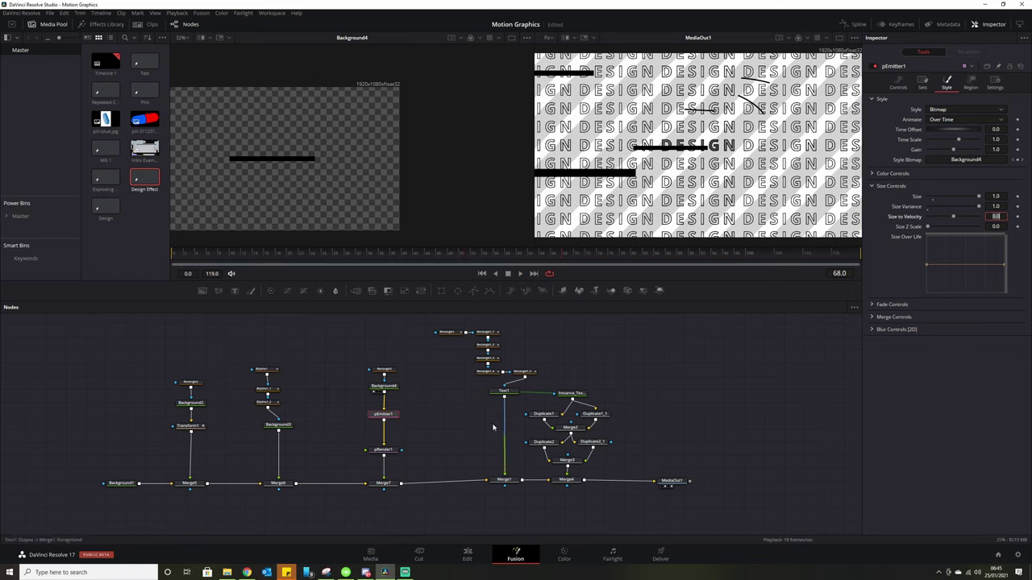
Lower Merge7's blend to about 0.244 to fade the particle bars, and preview the animation.
left_click(384, 483)
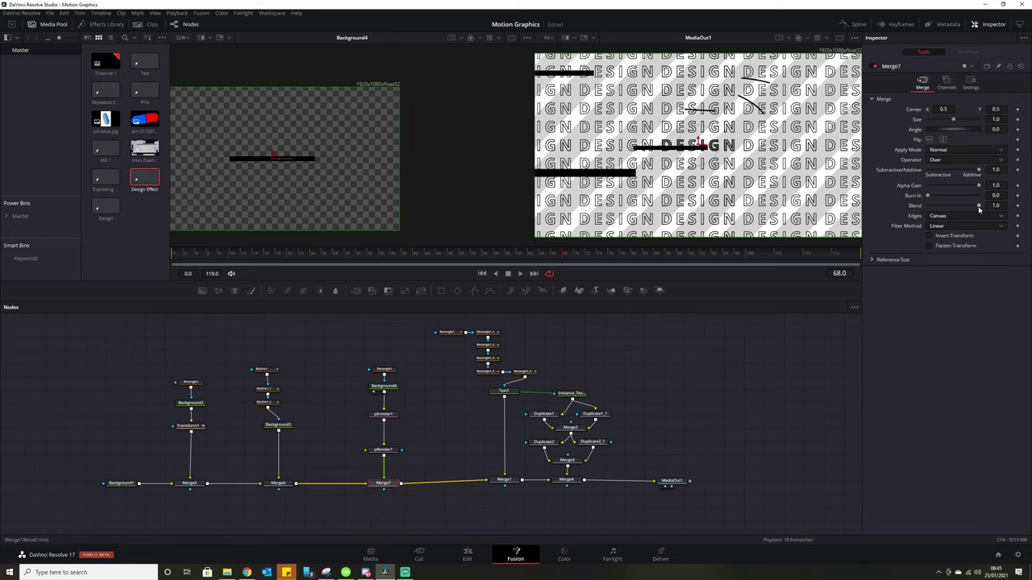
left_click_drag(979, 210, 941, 210)
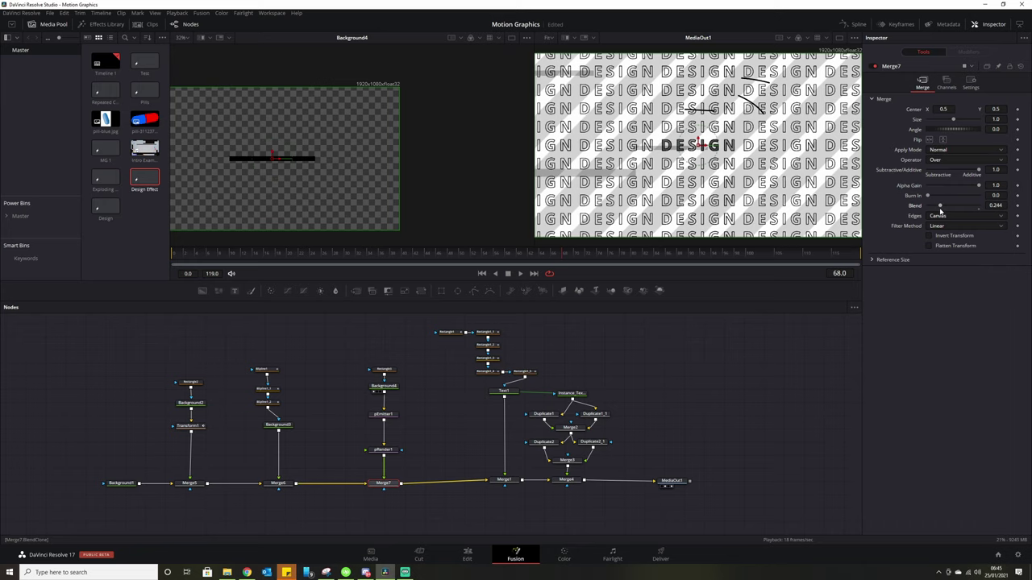
left_click(520, 275)
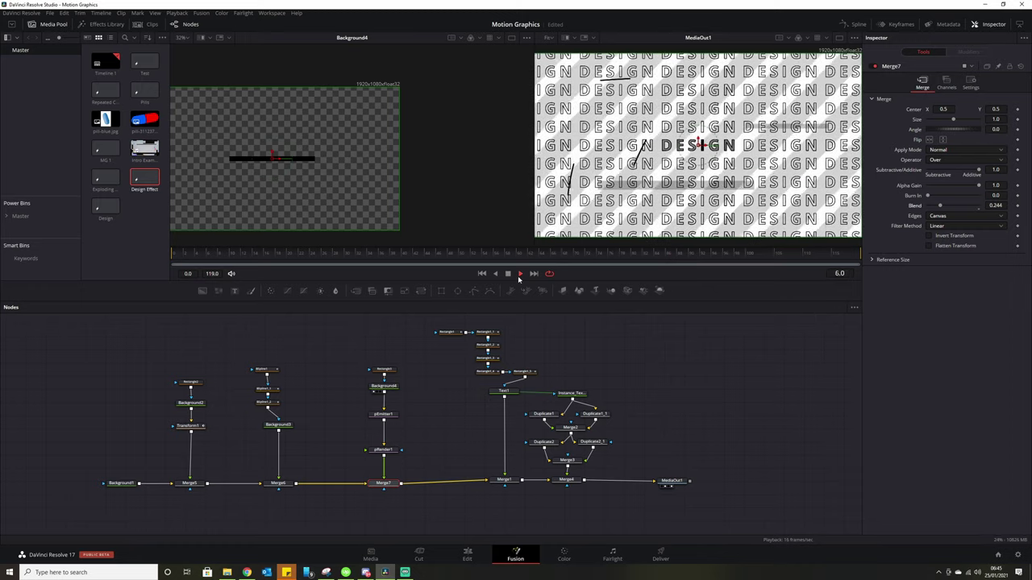
left_click(509, 274)
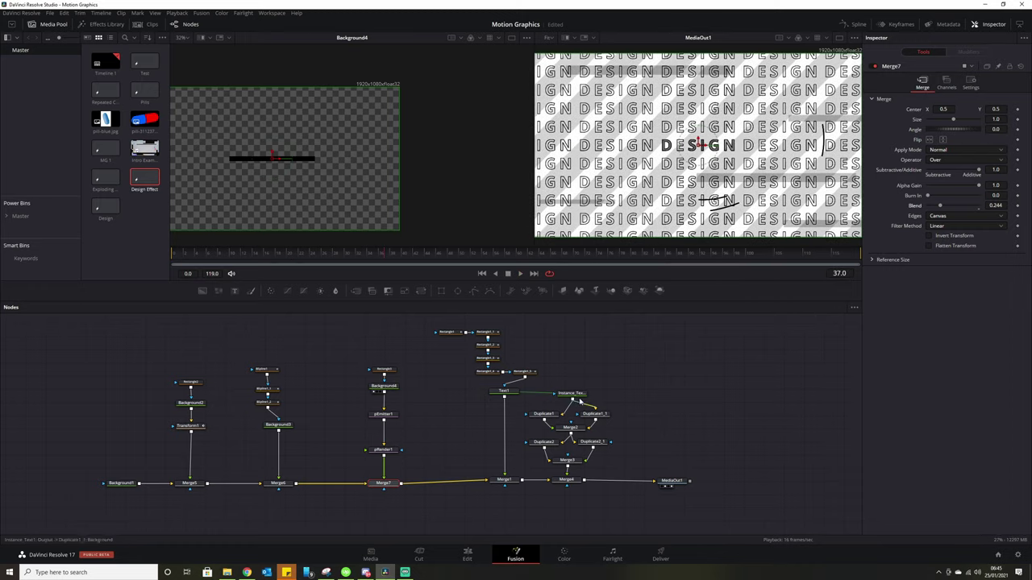
Move MediaOut1 farther from Merge4 and insert a Displace node on the connection between them.
scroll(597, 443, "right", 2)
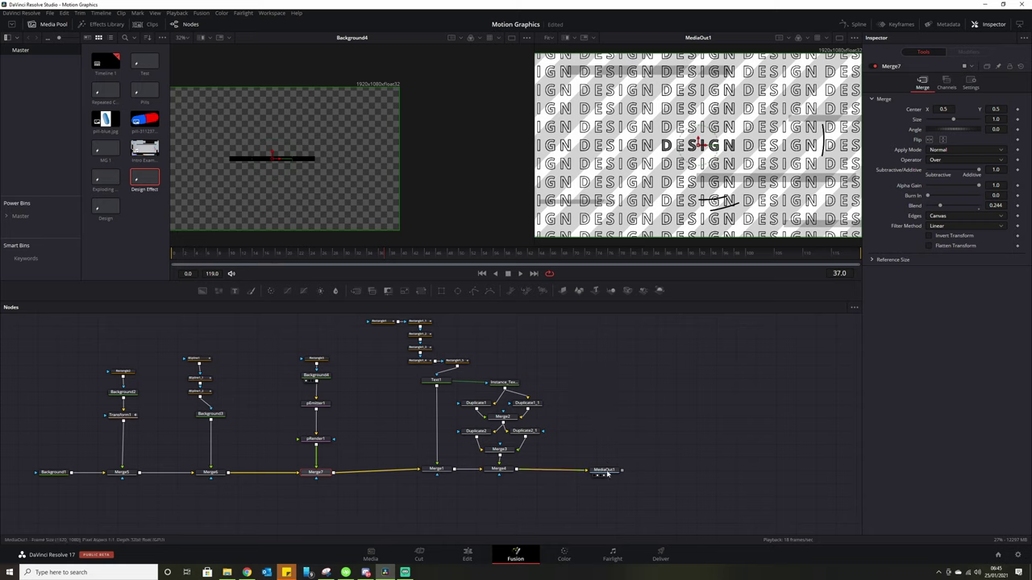
left_click_drag(608, 466, 753, 473)
left_click_drag(512, 375, 570, 401)
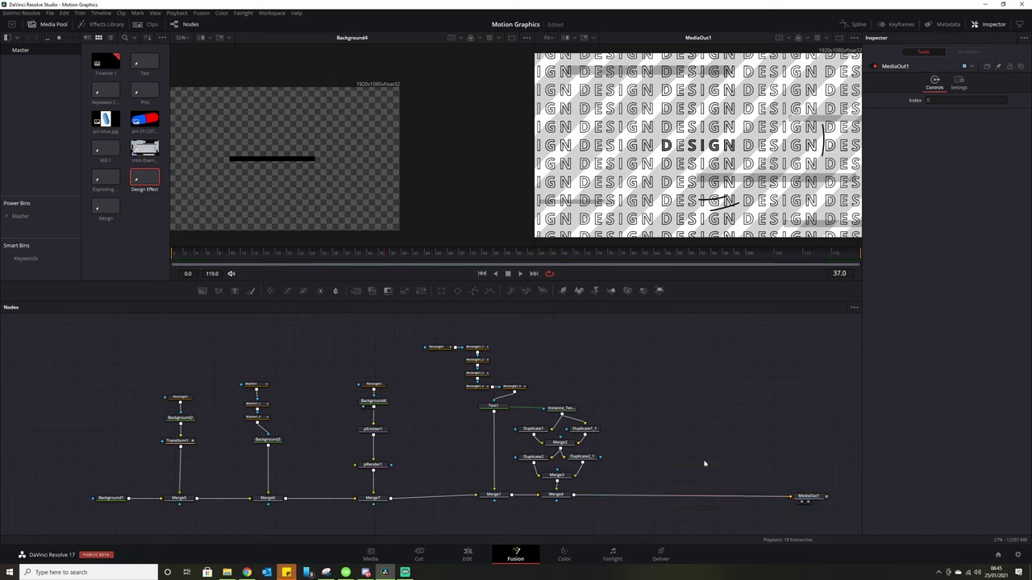
key("shift+space")
type("di")
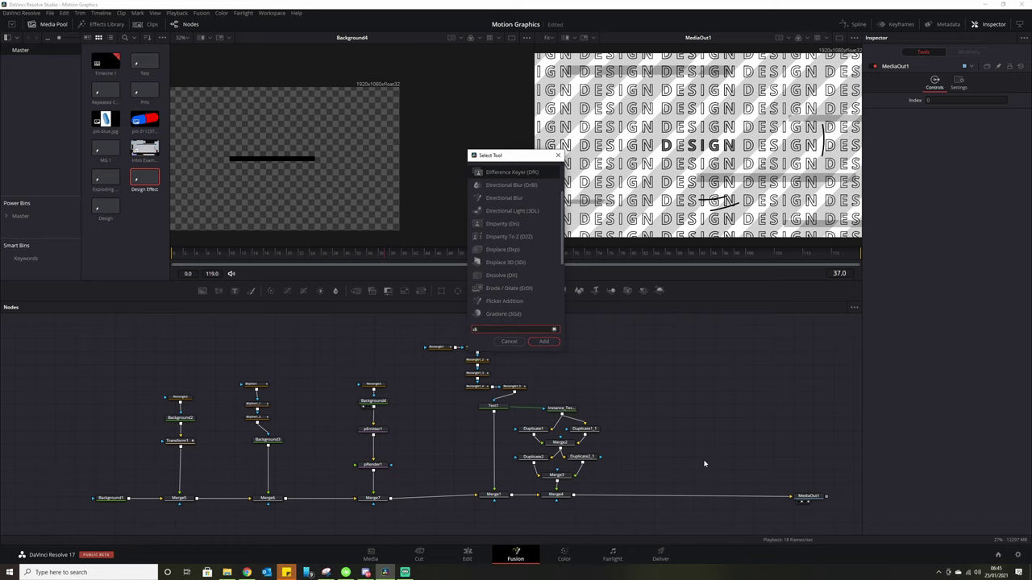
type("splace")
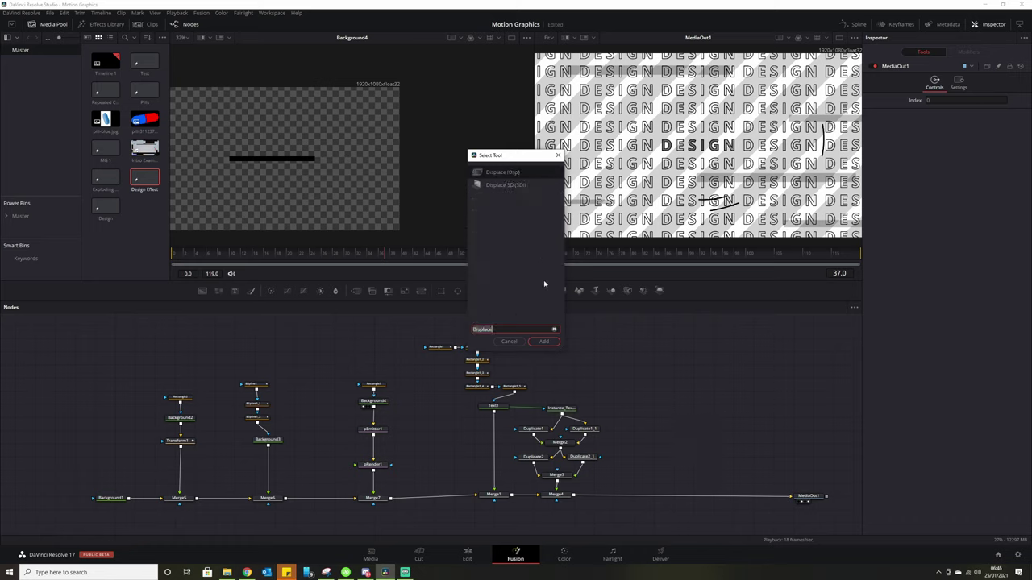
left_click(544, 341)
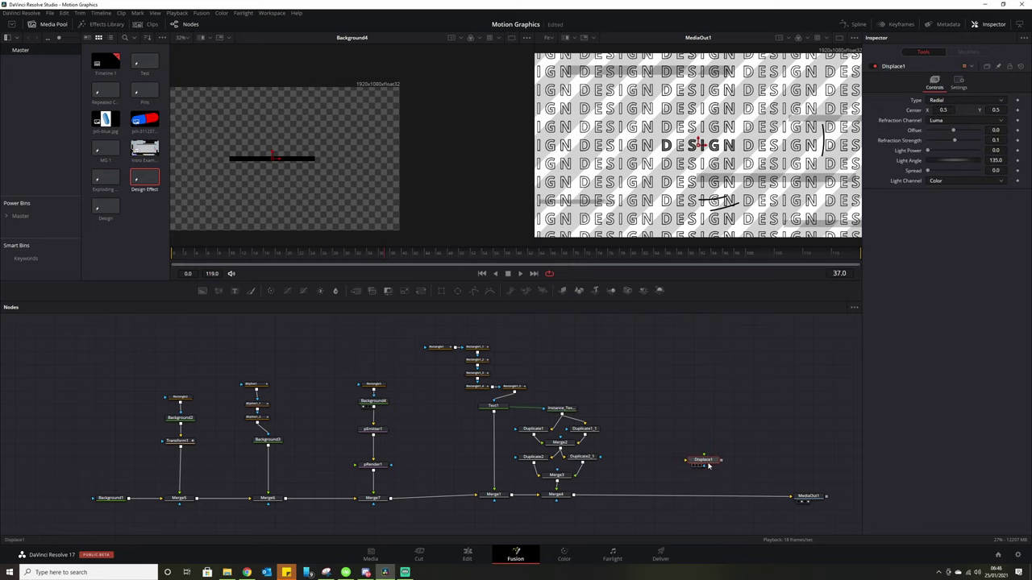
left_click_drag(713, 464, 680, 500)
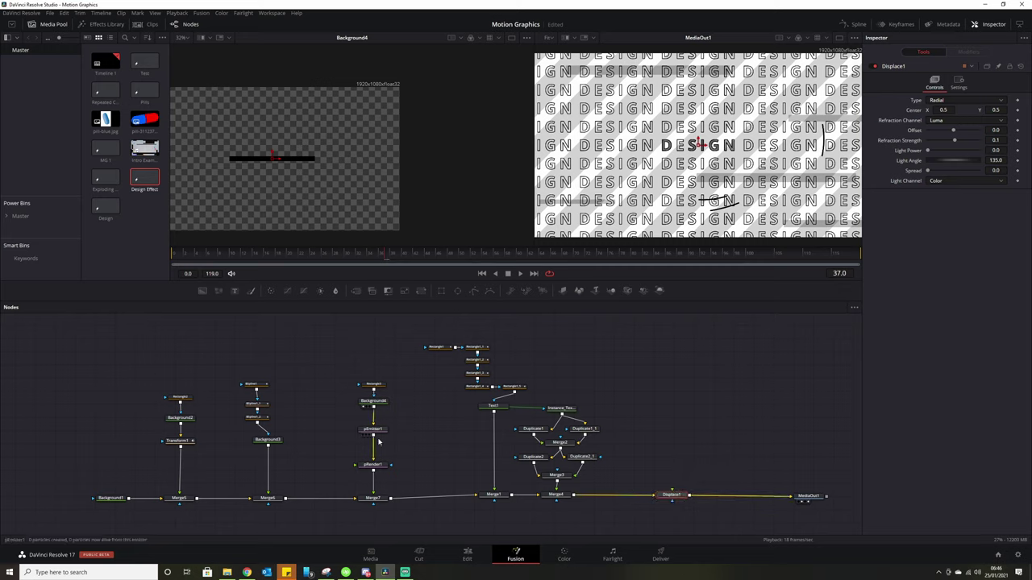
Tidy the node graph by moving the particle branch slightly up and placing Rectangle1 above its column of rectangle masks.
left_click_drag(352, 347, 384, 460)
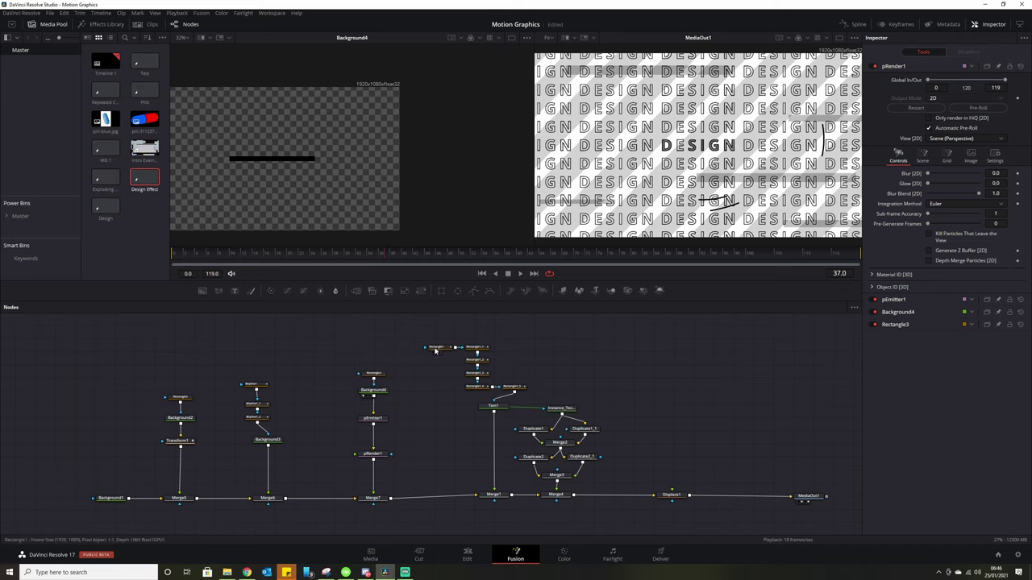
left_click_drag(436, 347, 477, 336)
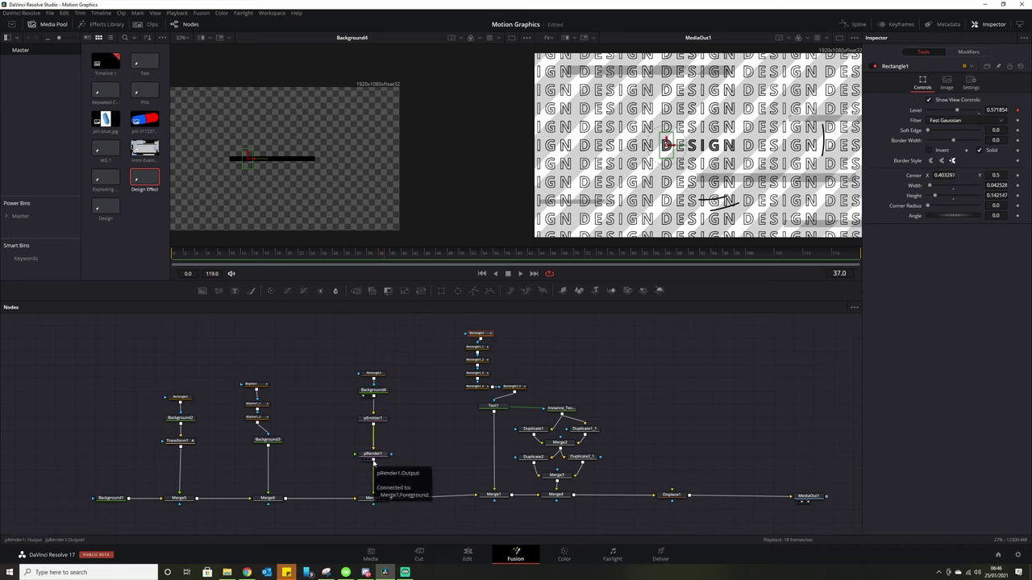
Connect pRender1's output to Displace1's foreground input and route the wire over the text branch with two level pipe routers.
left_click_drag(373, 462, 672, 496)
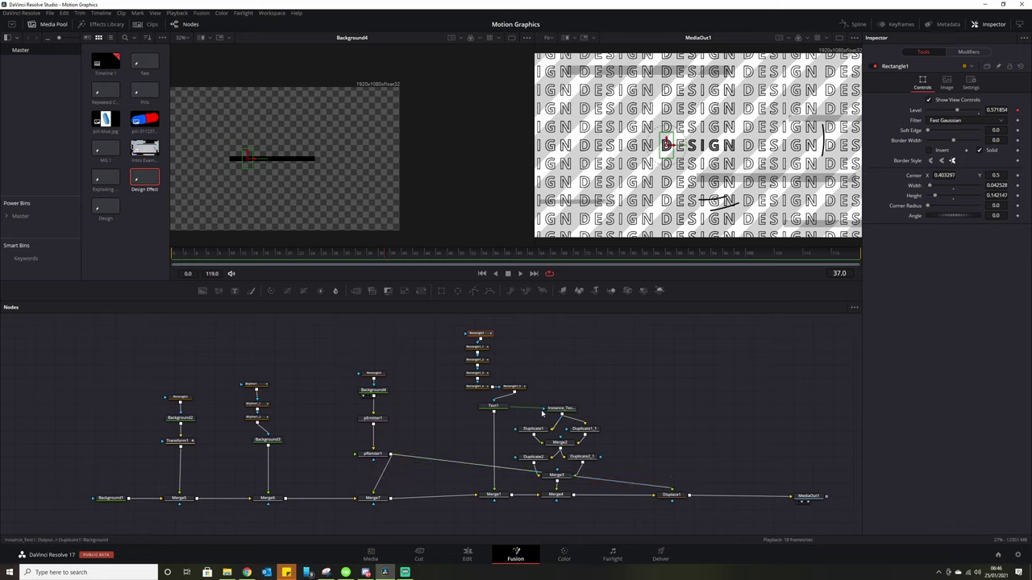
left_click(433, 463, "ctrl")
left_click_drag(433, 463, 430, 317)
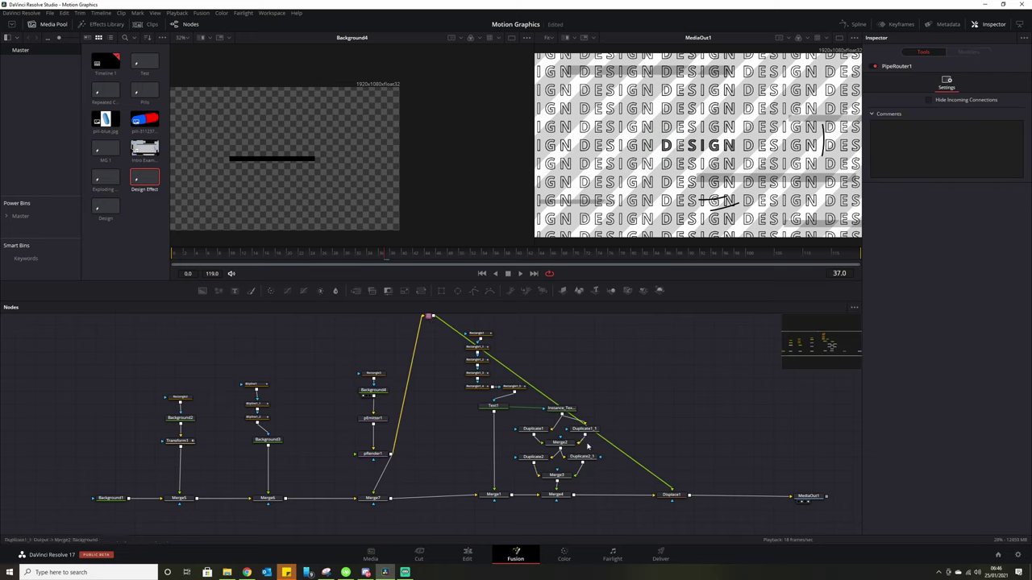
left_click(622, 452, "ctrl")
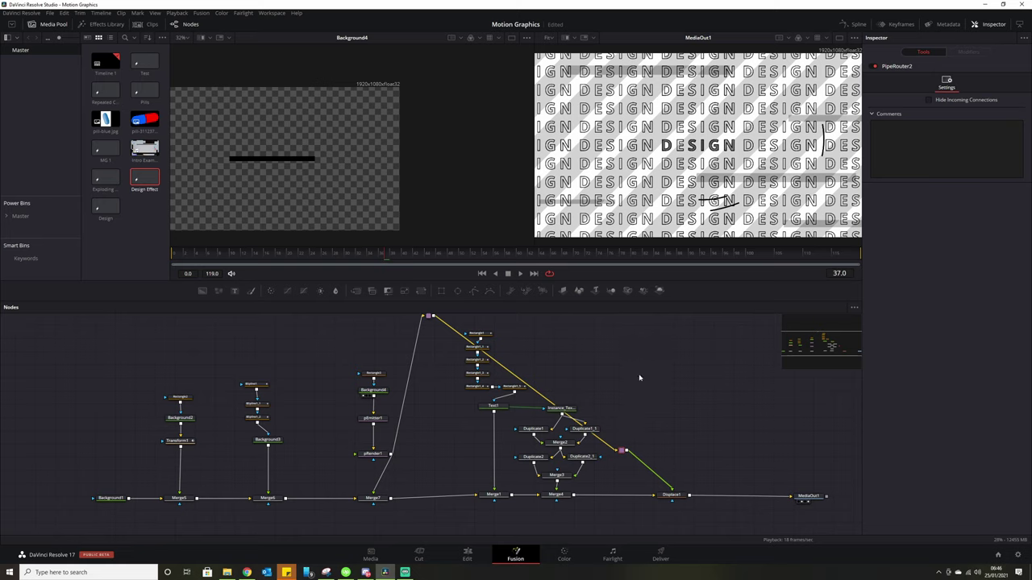
left_click_drag(639, 378, 606, 410)
left_click_drag(589, 483, 605, 346)
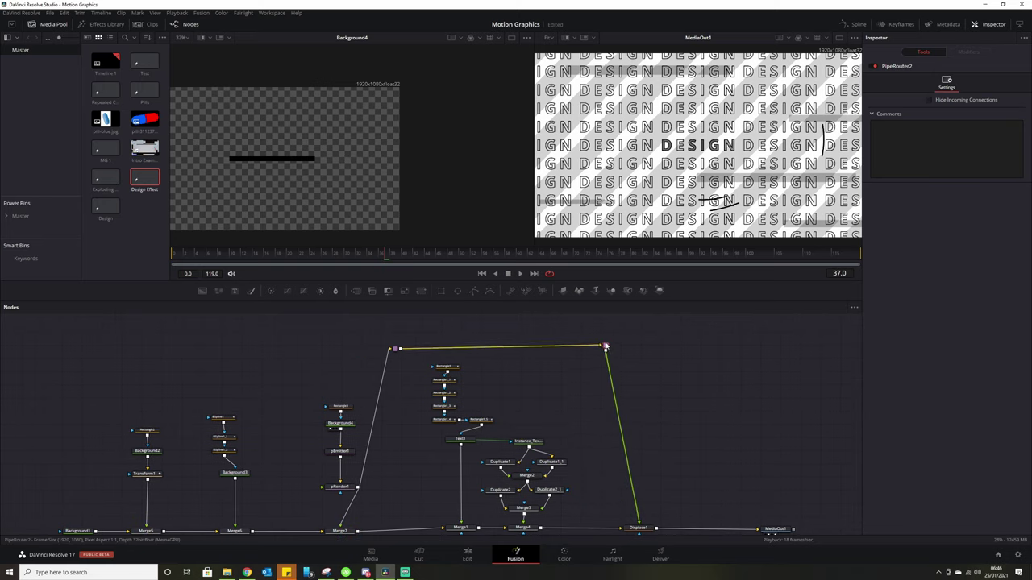
left_click_drag(668, 424, 606, 414)
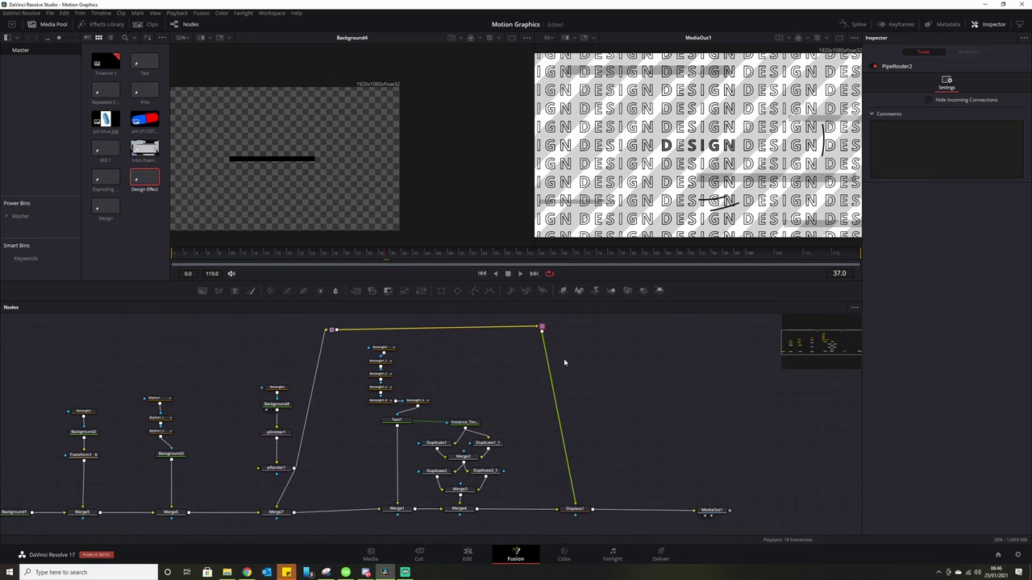
left_click_drag(542, 328, 542, 330)
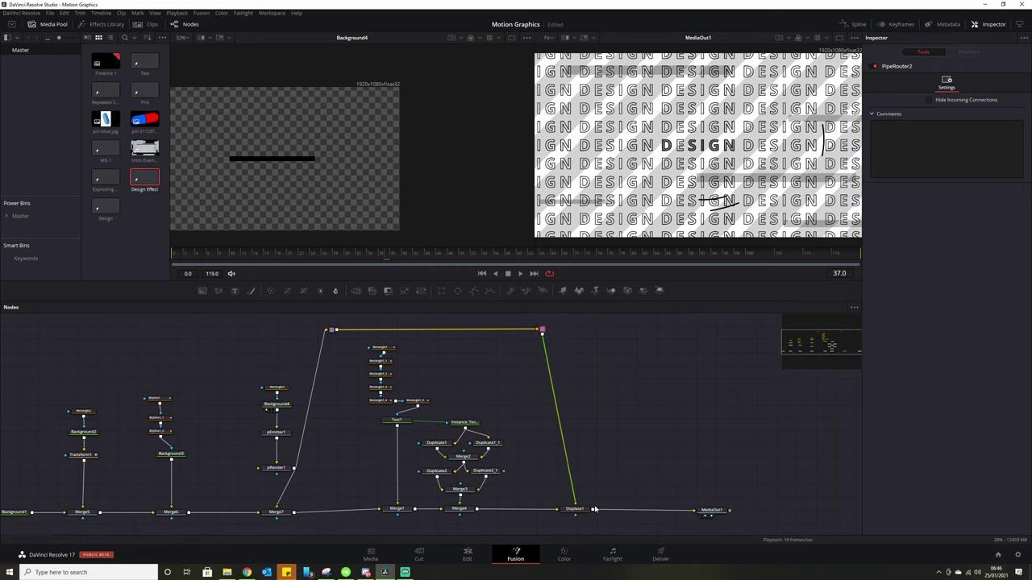
Set Displace1's refraction channel to Alpha.
left_click(576, 510)
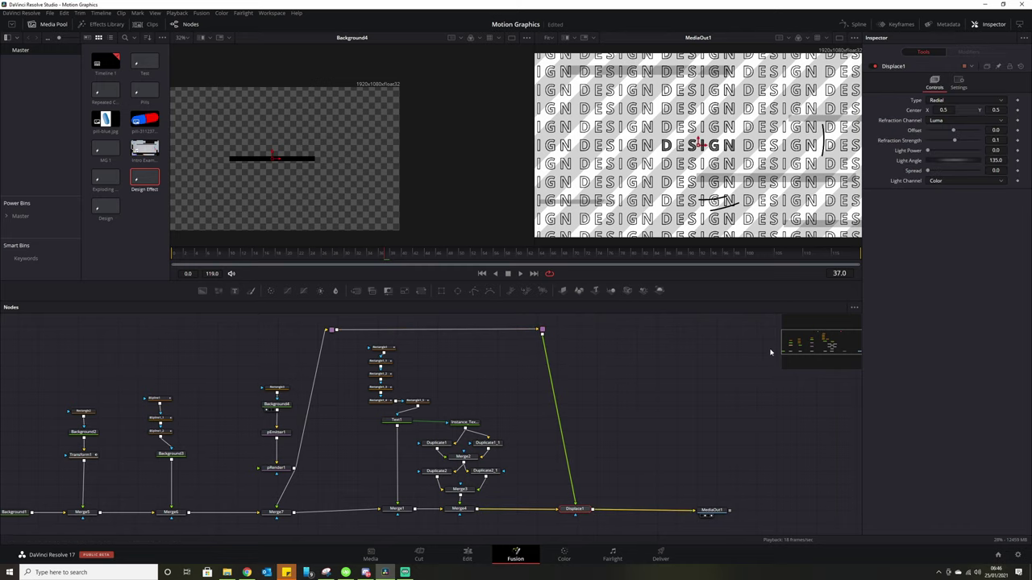
left_click(964, 120)
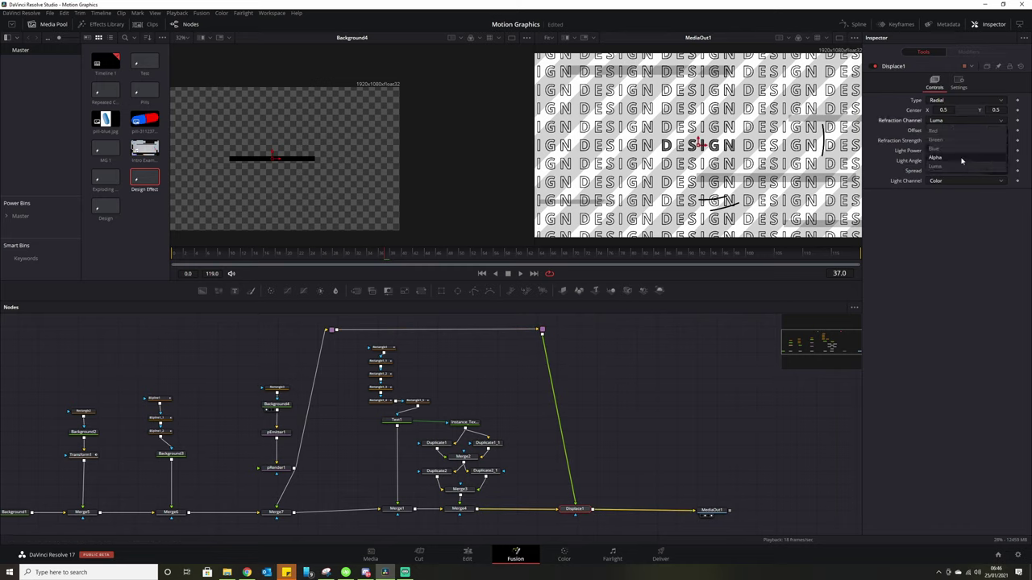
left_click(961, 161)
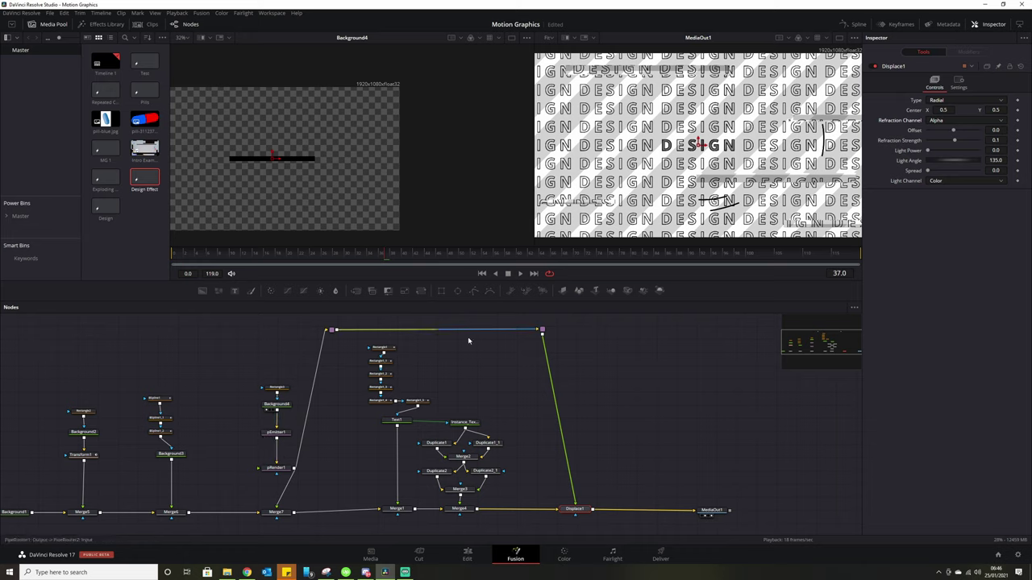
Insert a MatteControl node on the wire between the second pipe router and Displace1, and invert its matte.
left_click_drag(388, 291, 556, 416)
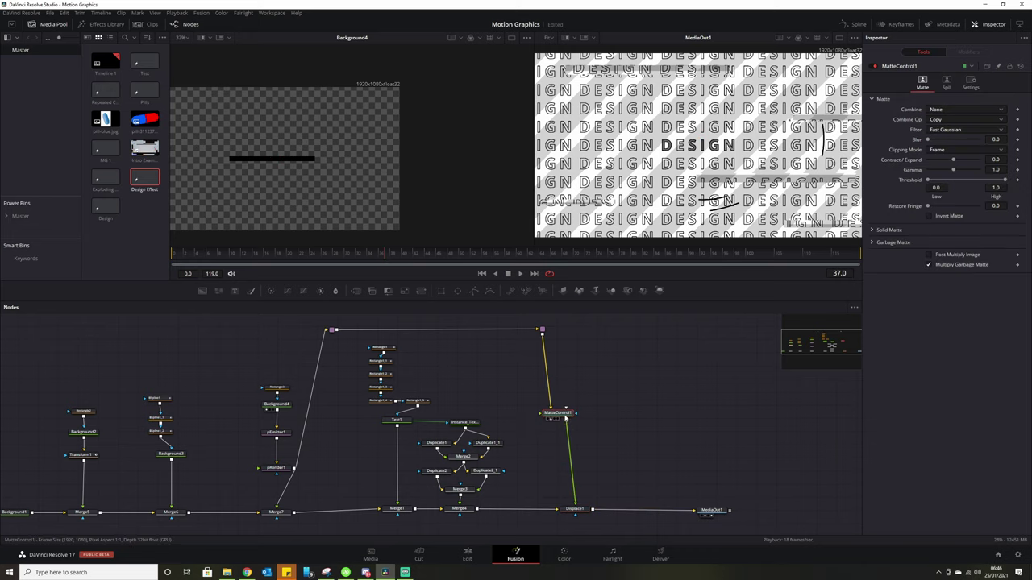
left_click(929, 217)
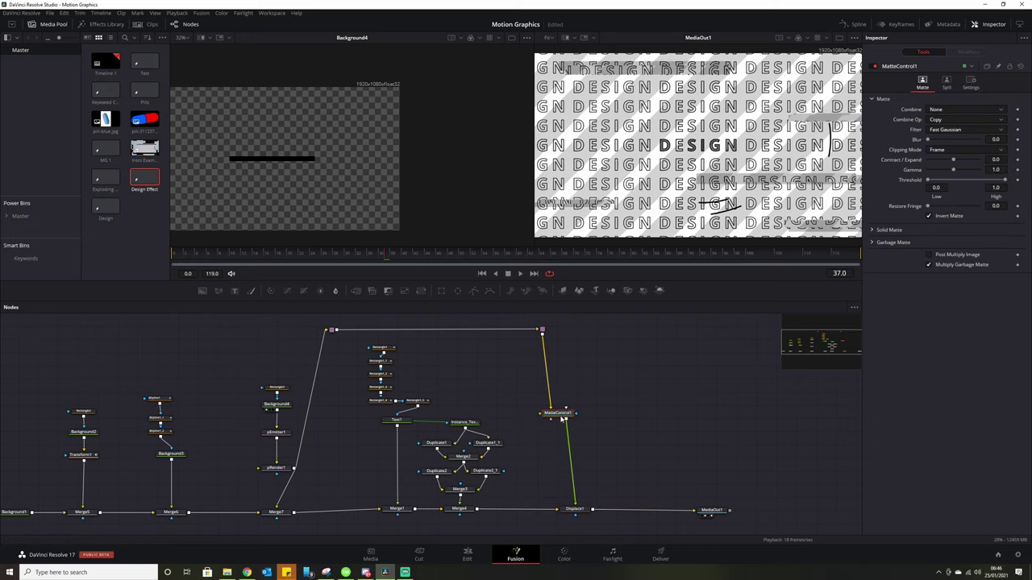
Set Displace1's refraction strength to 0.16 and play the animation to check the displacement, stopping at frame 70.
left_click(574, 508)
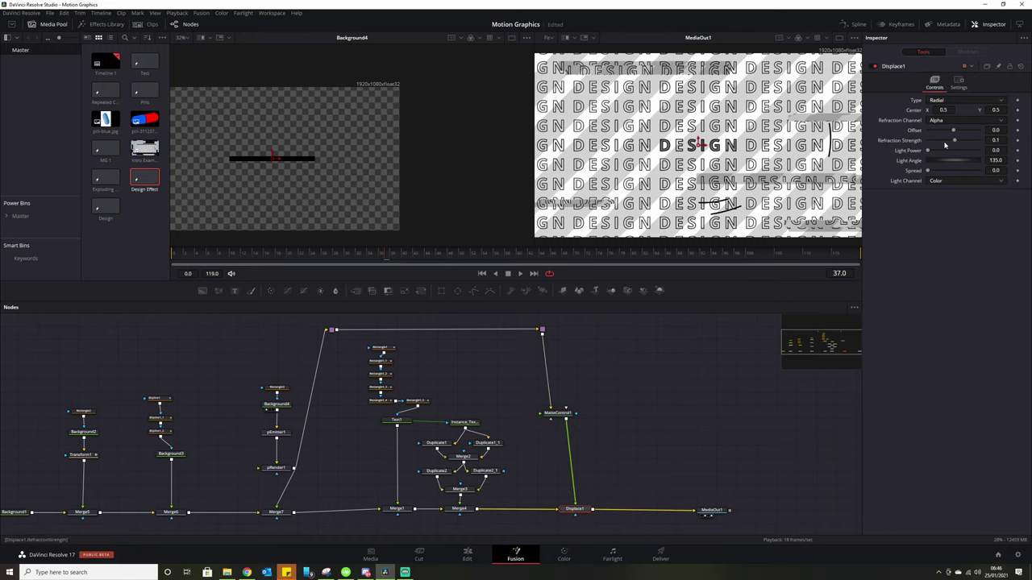
left_click_drag(956, 141, 957, 143)
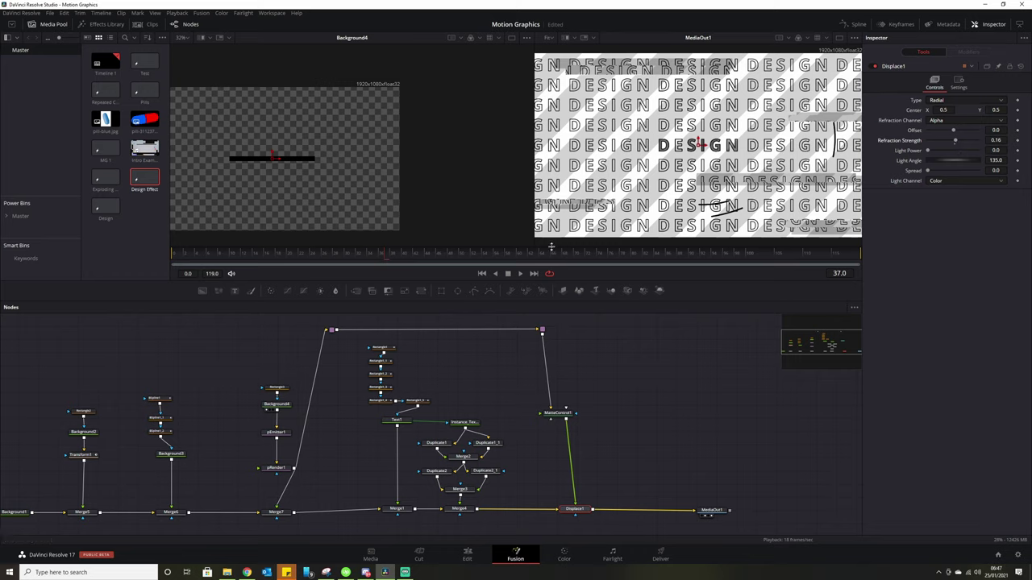
left_click(520, 273)
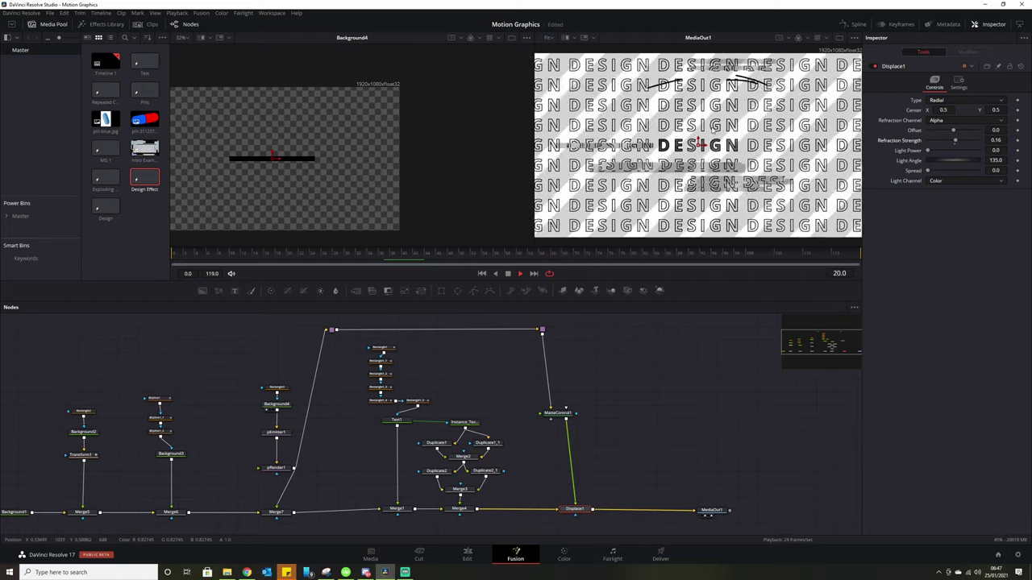
left_click(508, 274)
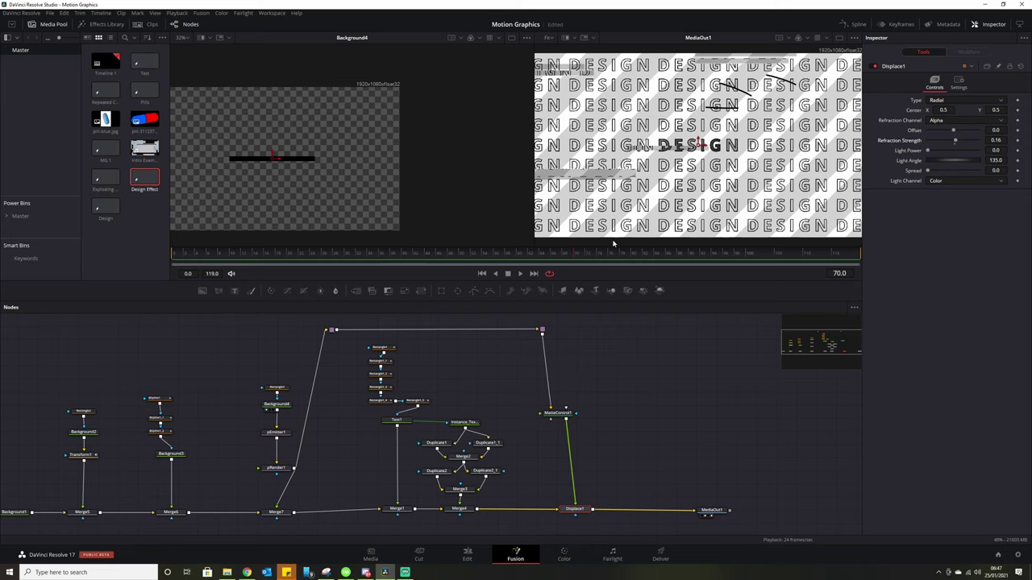
Adjust Displace1's displacement to an offset of 0.413 and a refraction strength of 0.065.
left_click_drag(954, 130, 952, 132)
left_click(953, 134)
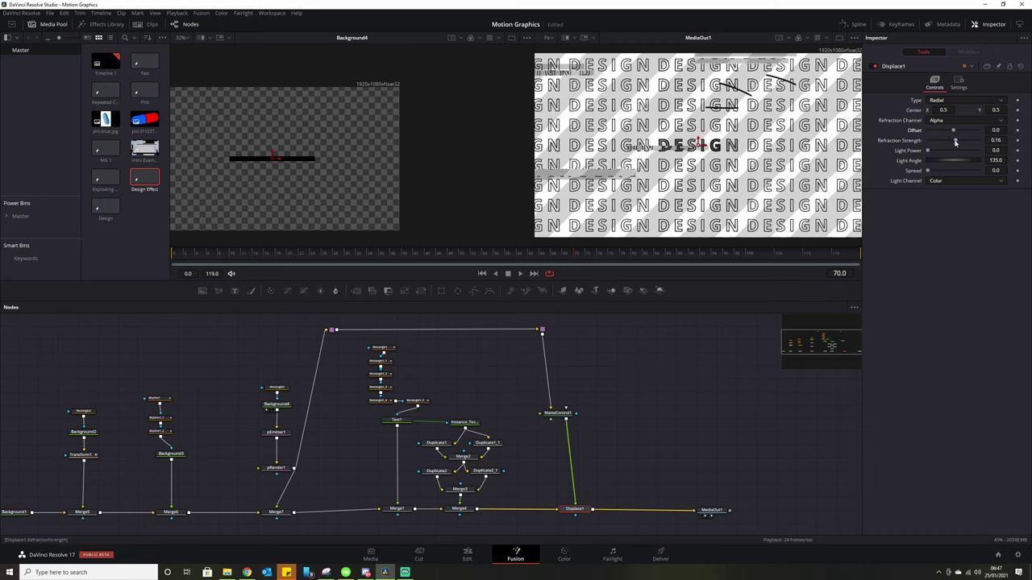
left_click_drag(956, 140, 975, 135)
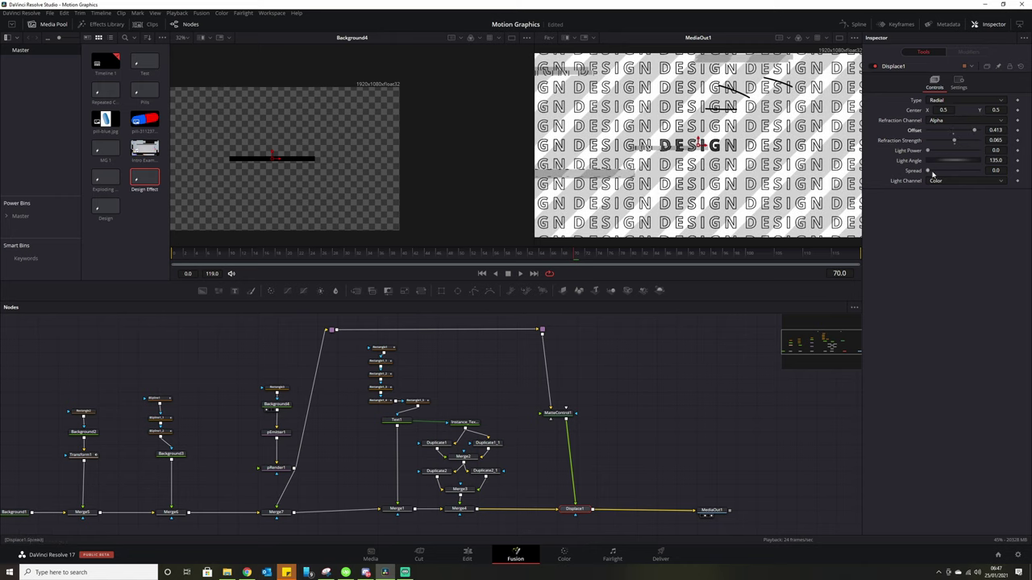